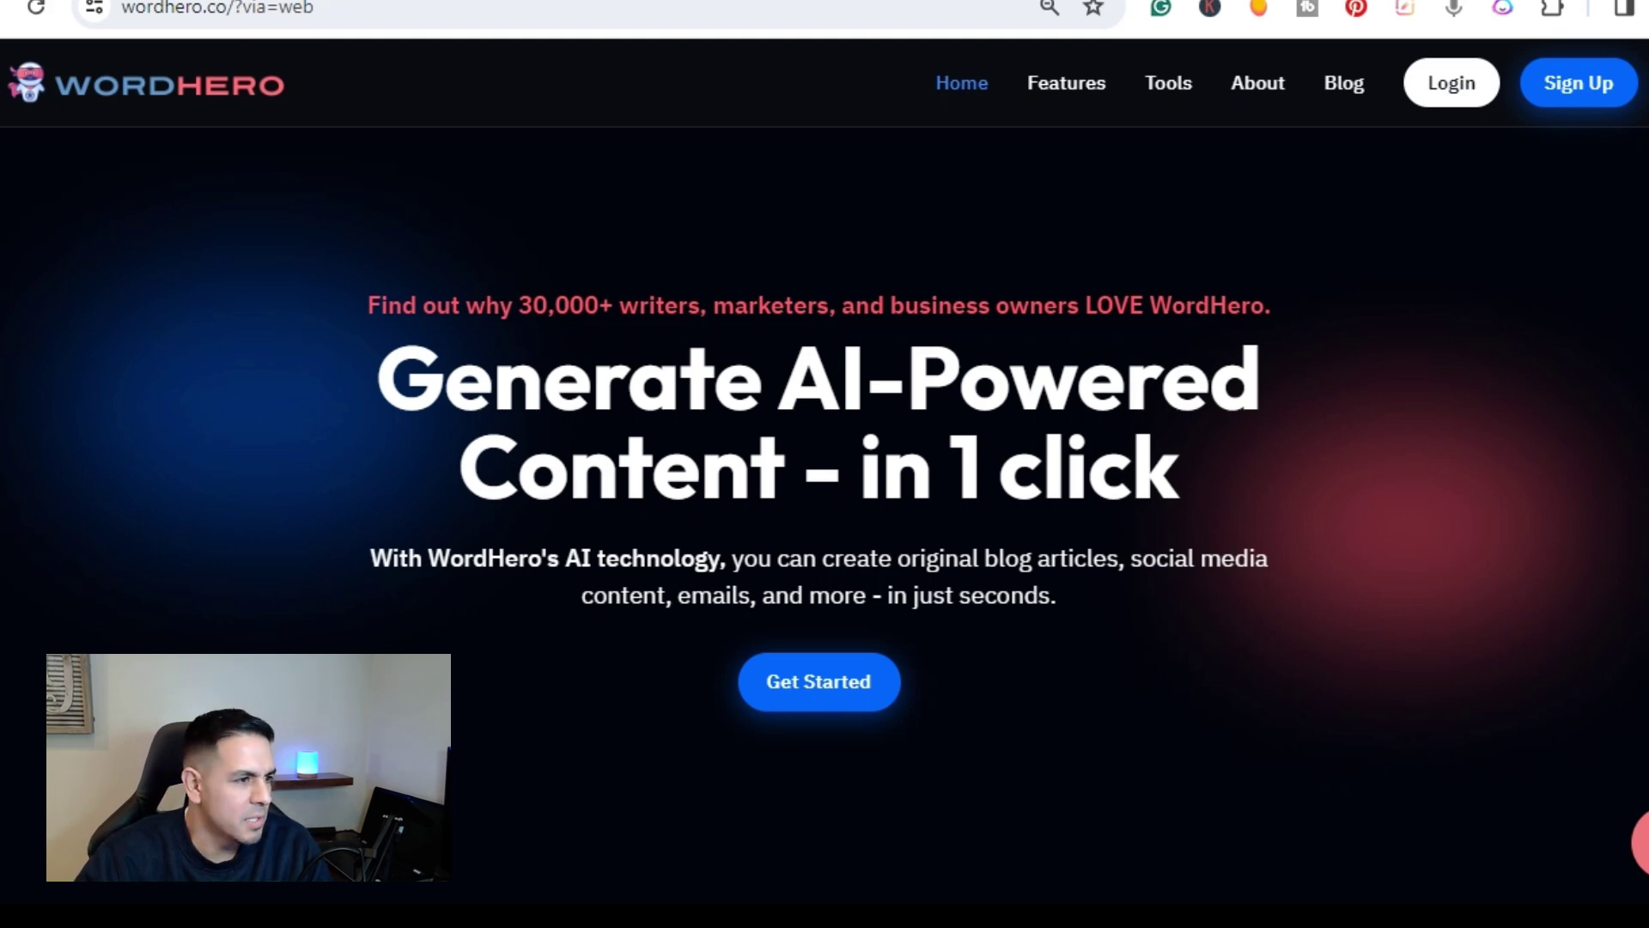
- Scroll through the monthly Creator ($49) and Infinity ($99) plan cards and their feature lists
scroll(763, 430, down, 10)
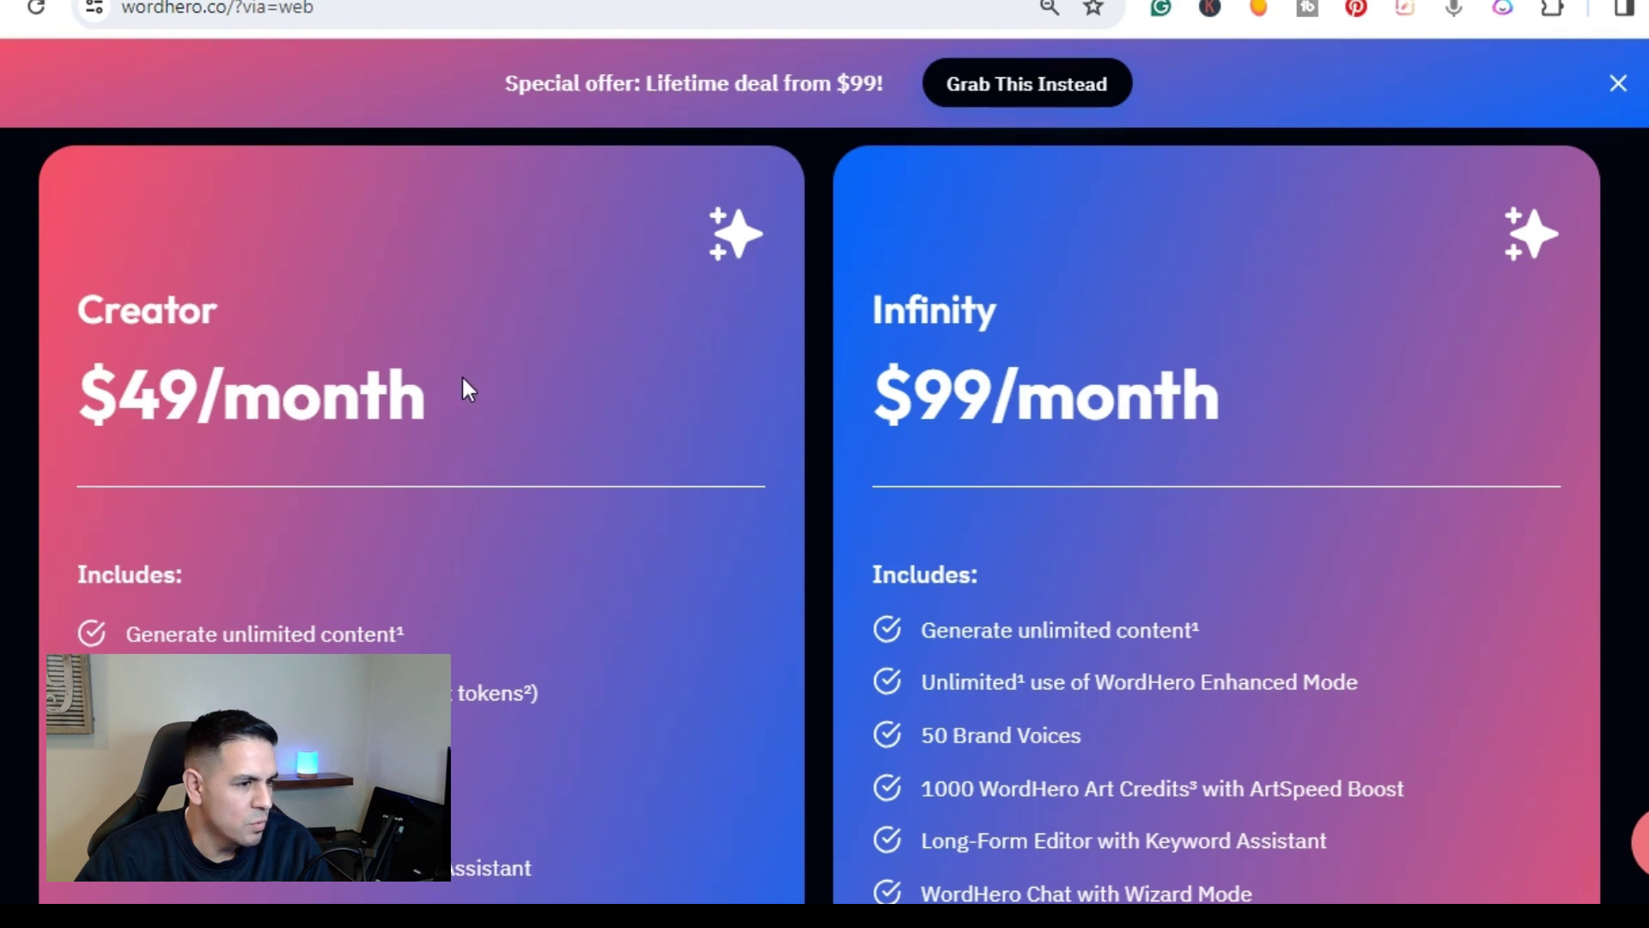
scroll(1317, 462, up, 2)
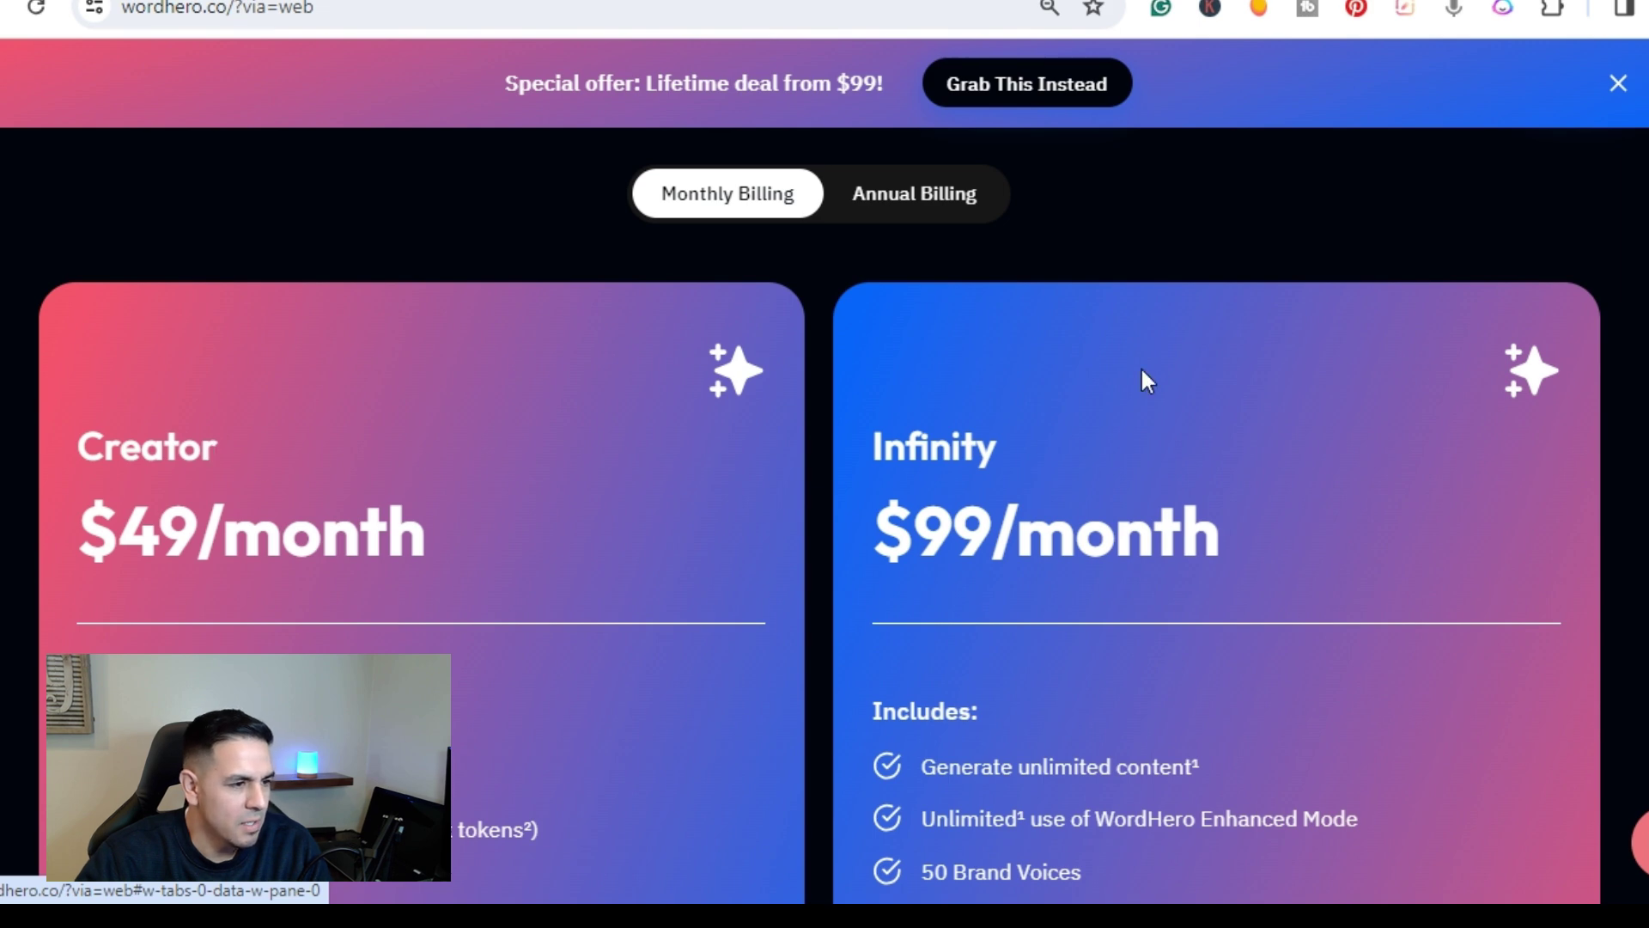
scroll(1141, 381, down, 2)
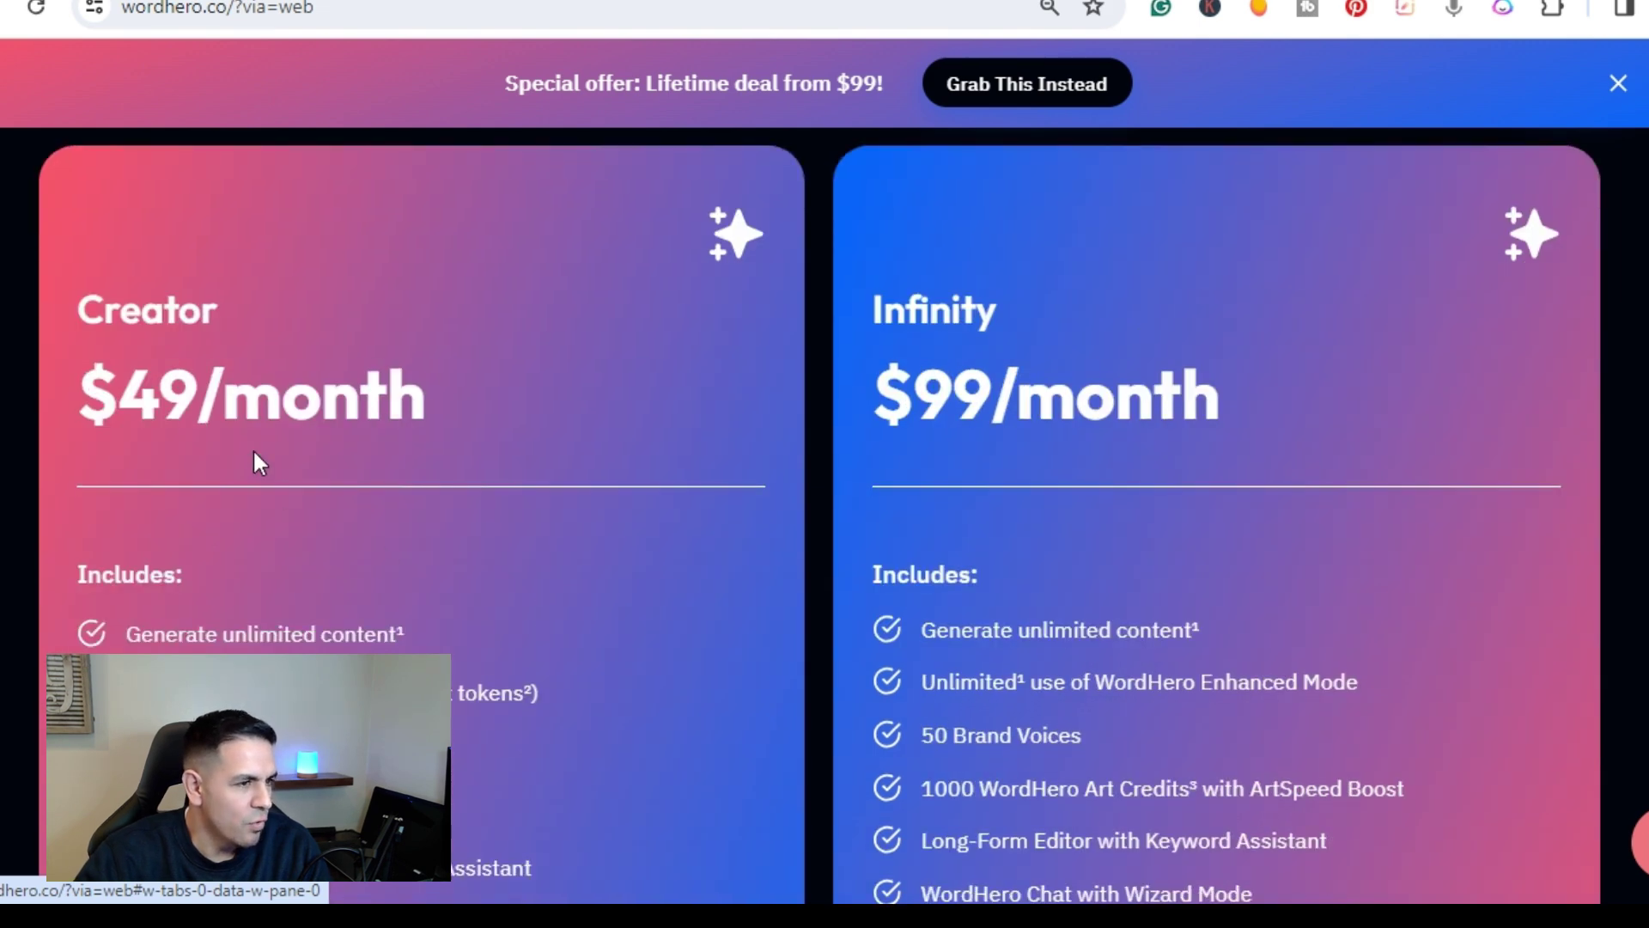
scroll(325, 448, down, 2)
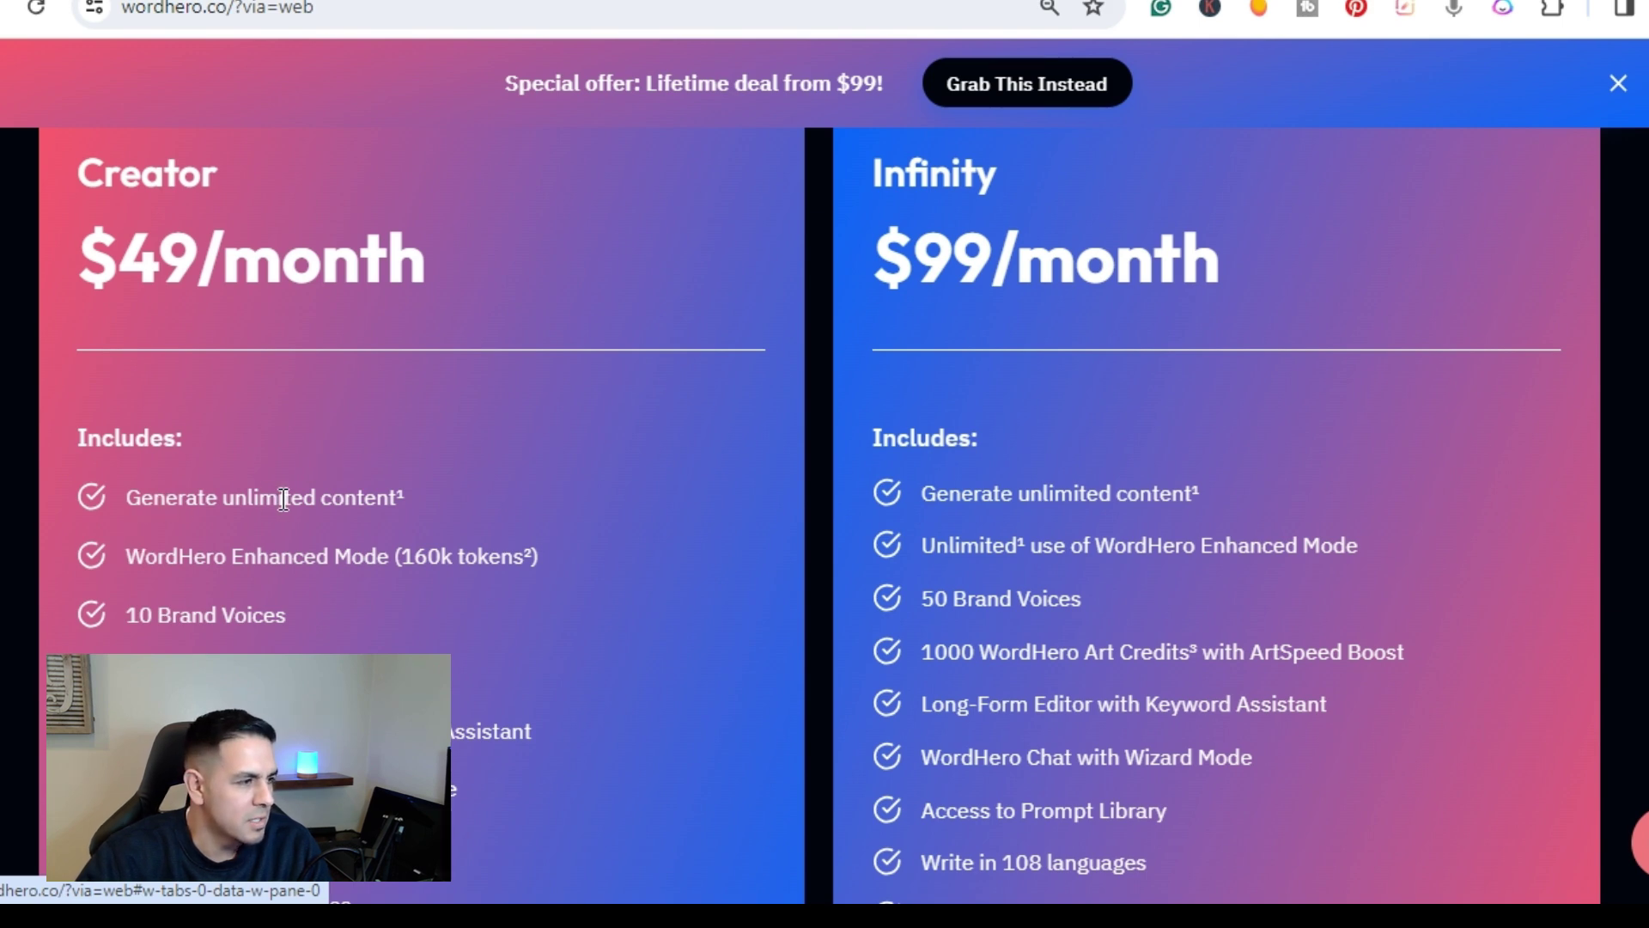
scroll(464, 498, down, 5)
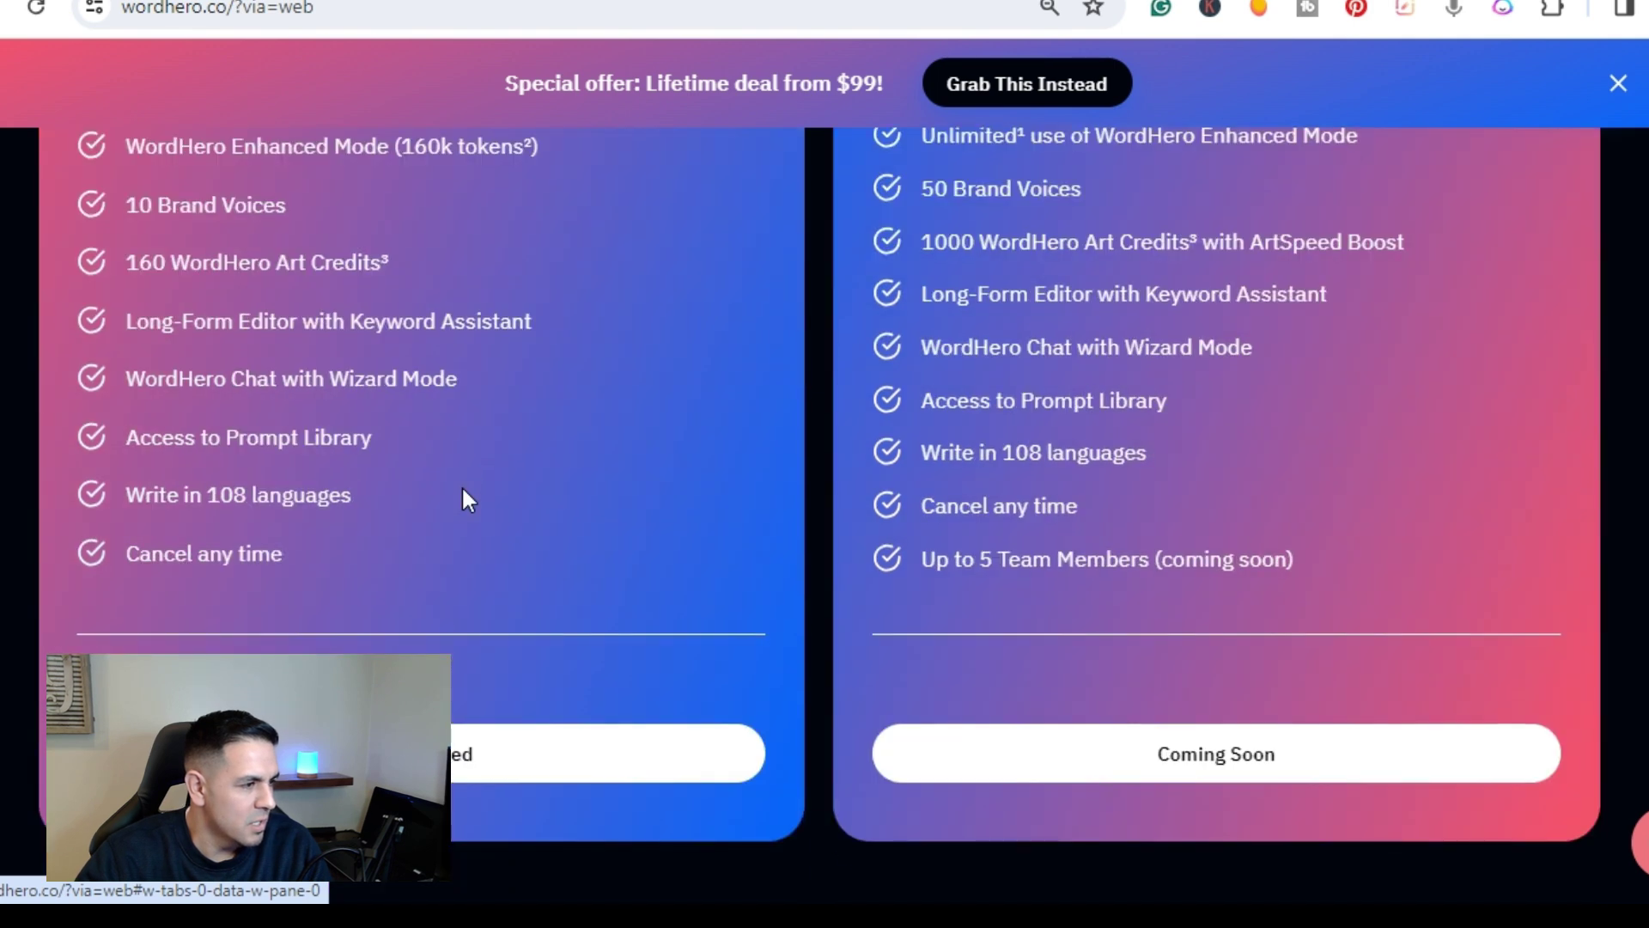
scroll(266, 399, up, 3)
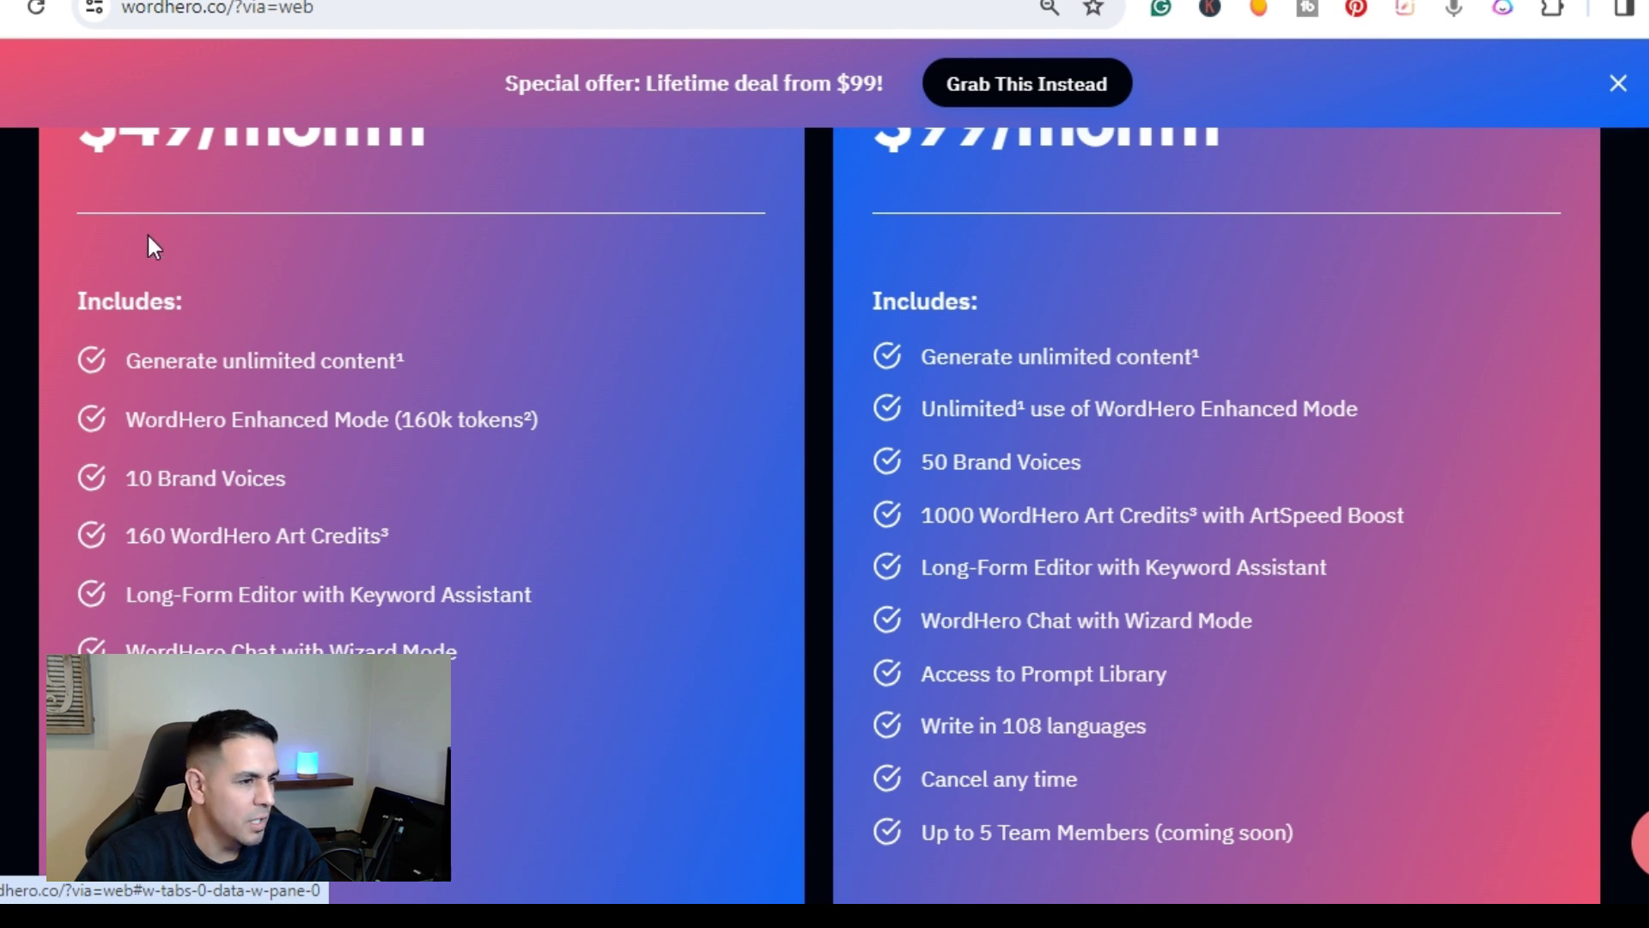
scroll(780, 386, up, 3)
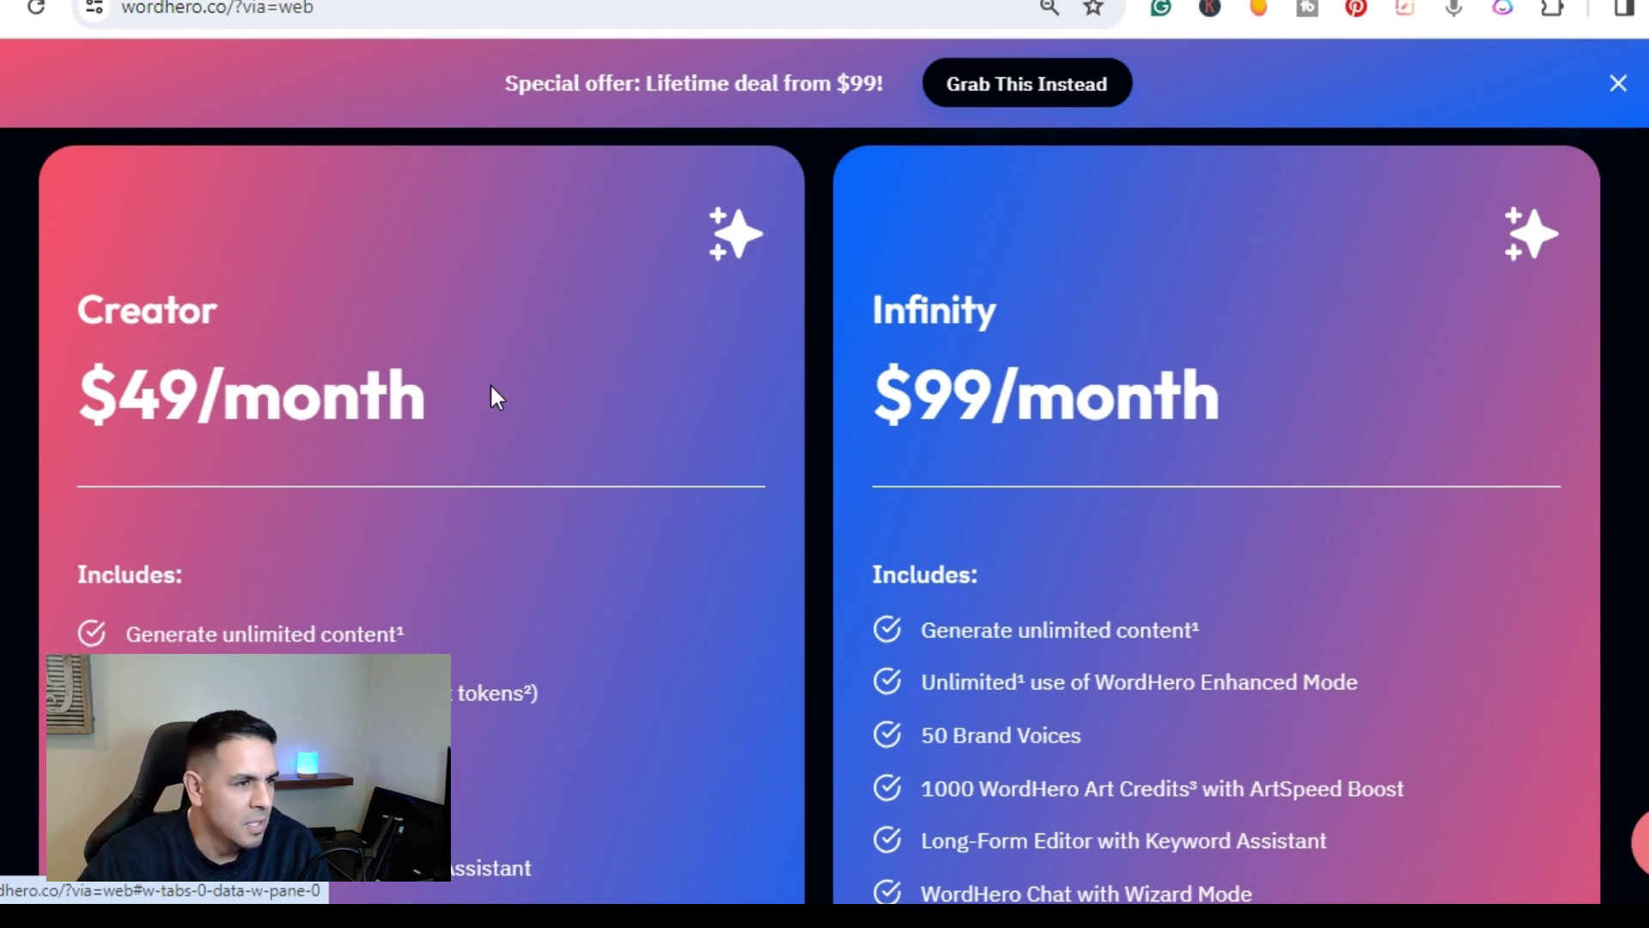
scroll(670, 301, up, 5)
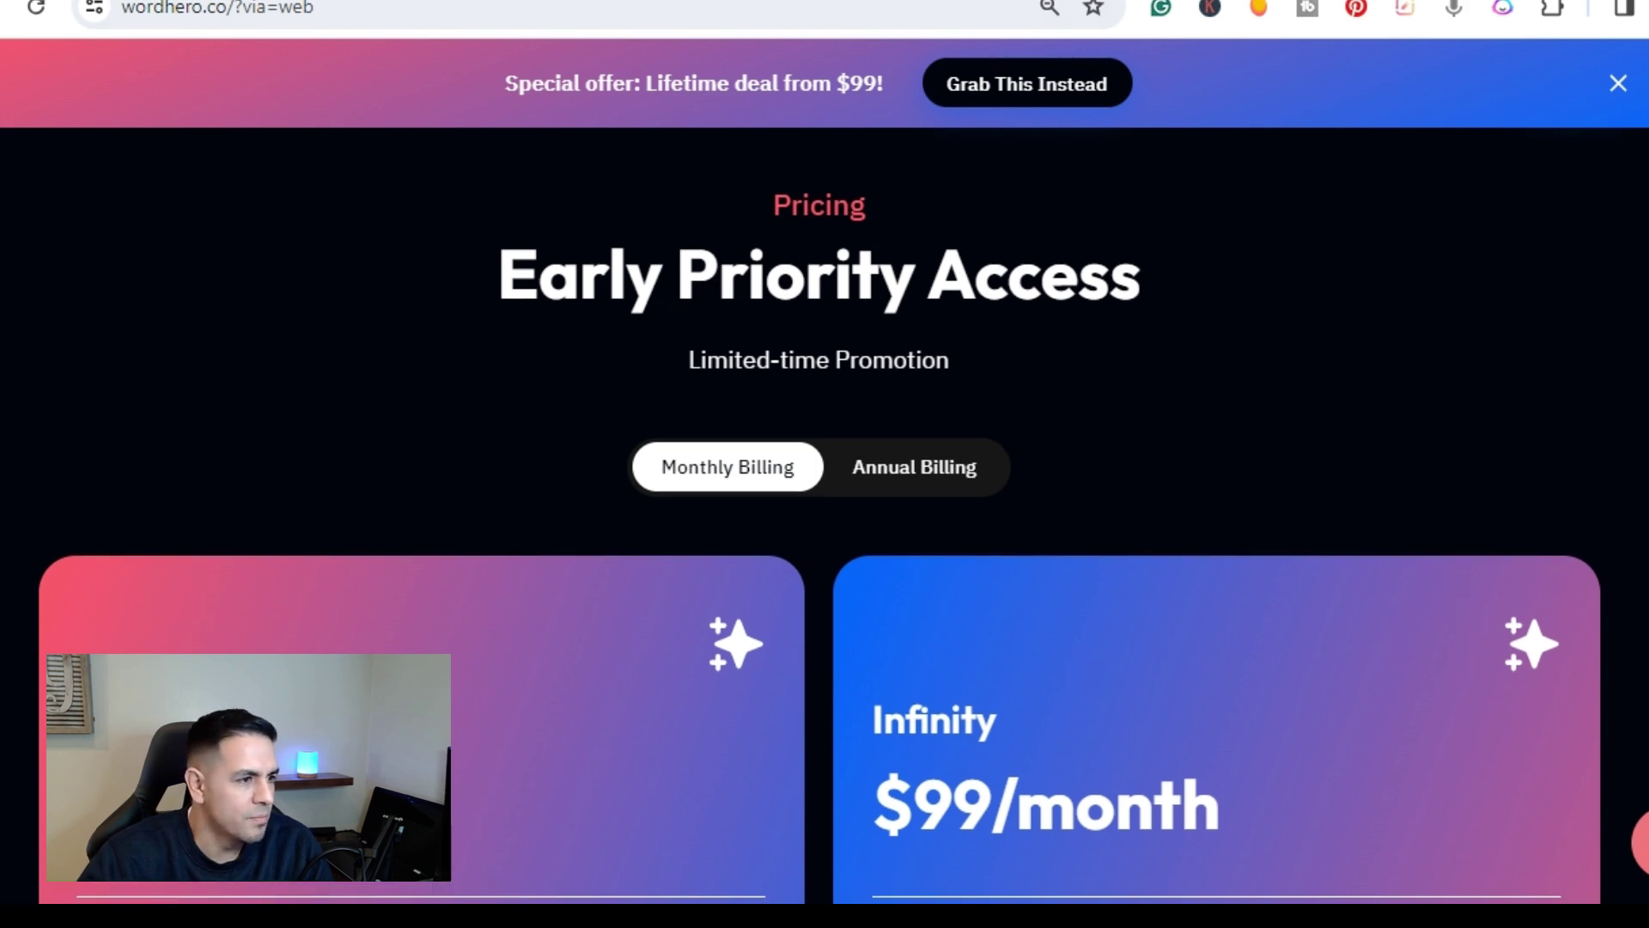
- Open the Special Lifetime Deal page and review the $99 Starter and $297 Pro plans
click(1027, 84)
scroll(970, 322, down, 2)
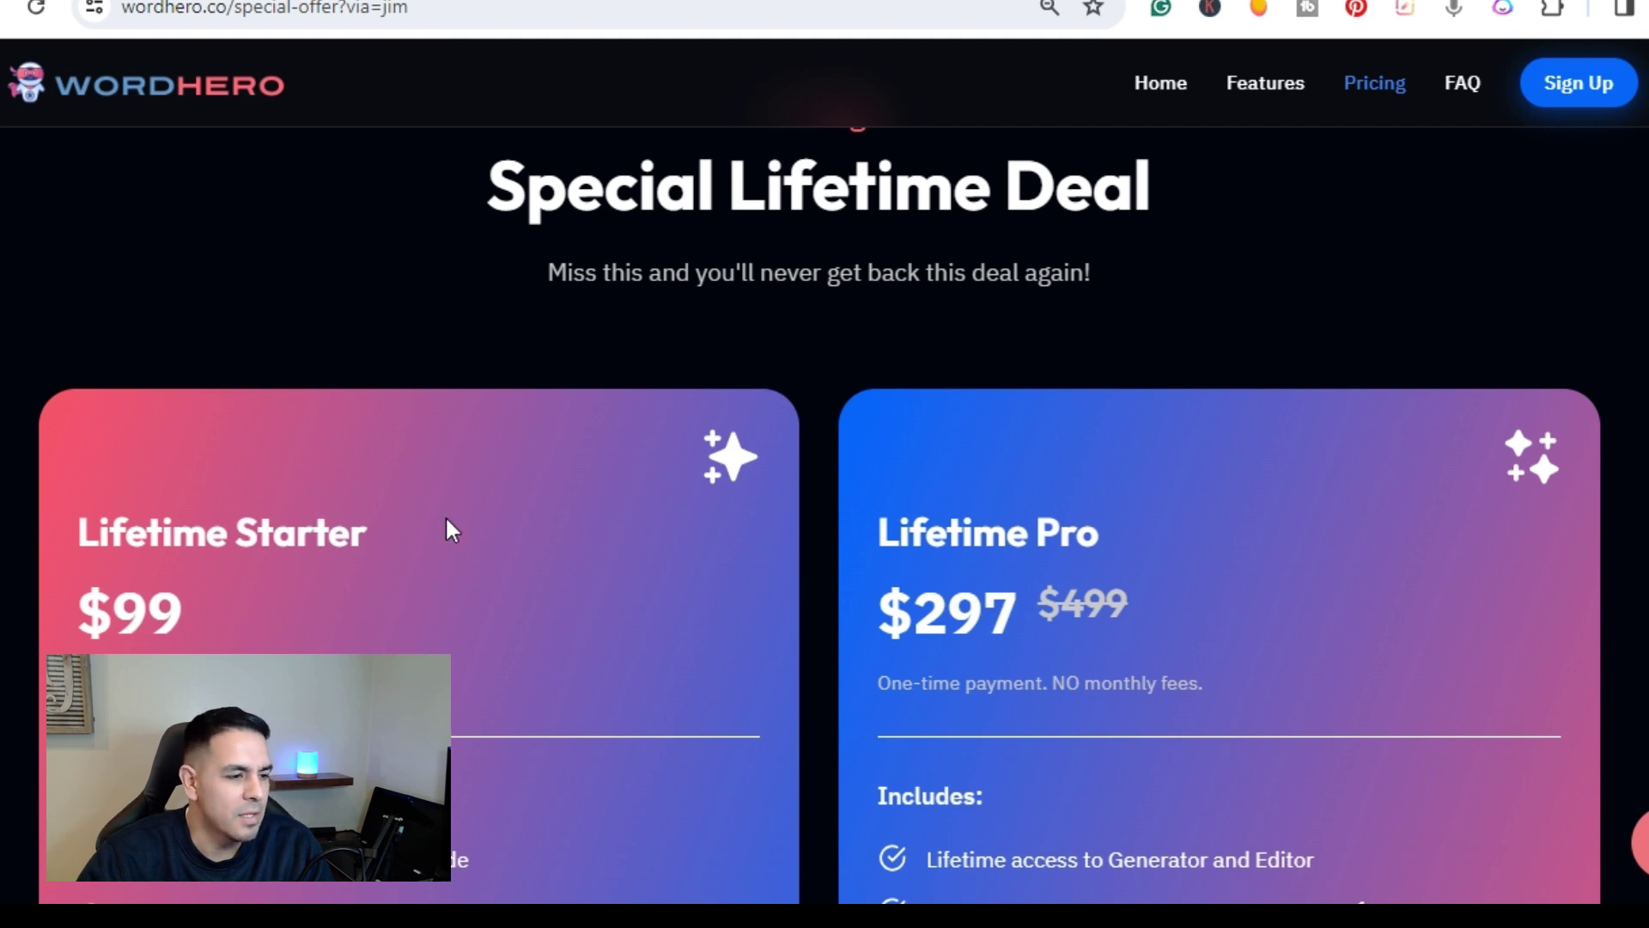
scroll(701, 457, down, 5)
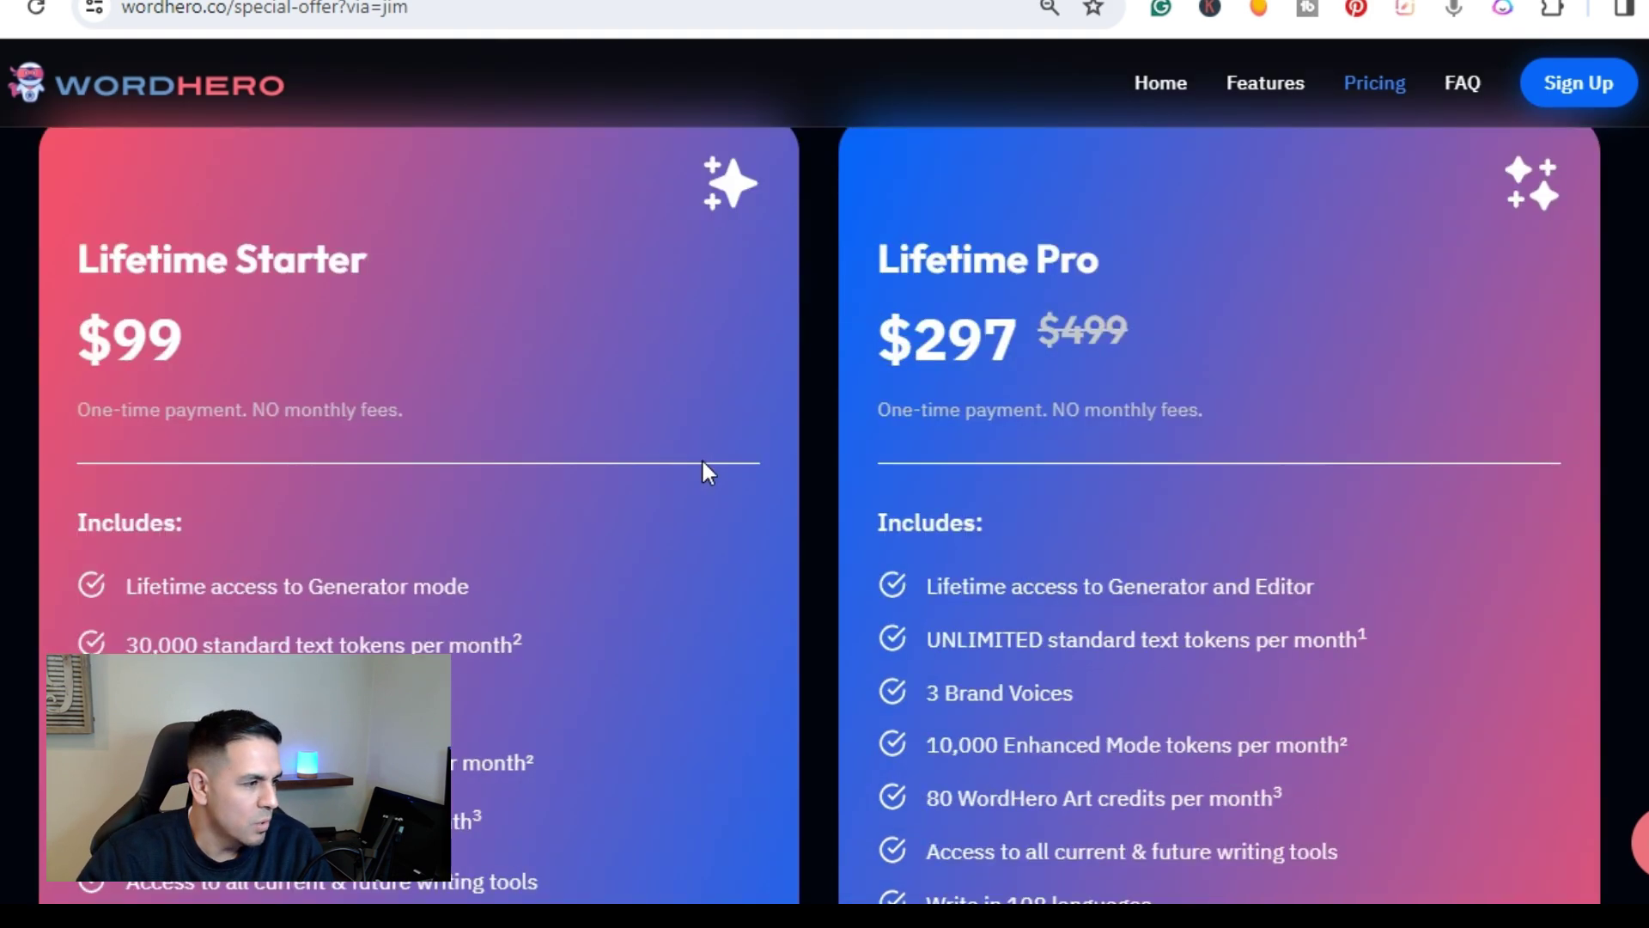
scroll(938, 313, up, 2)
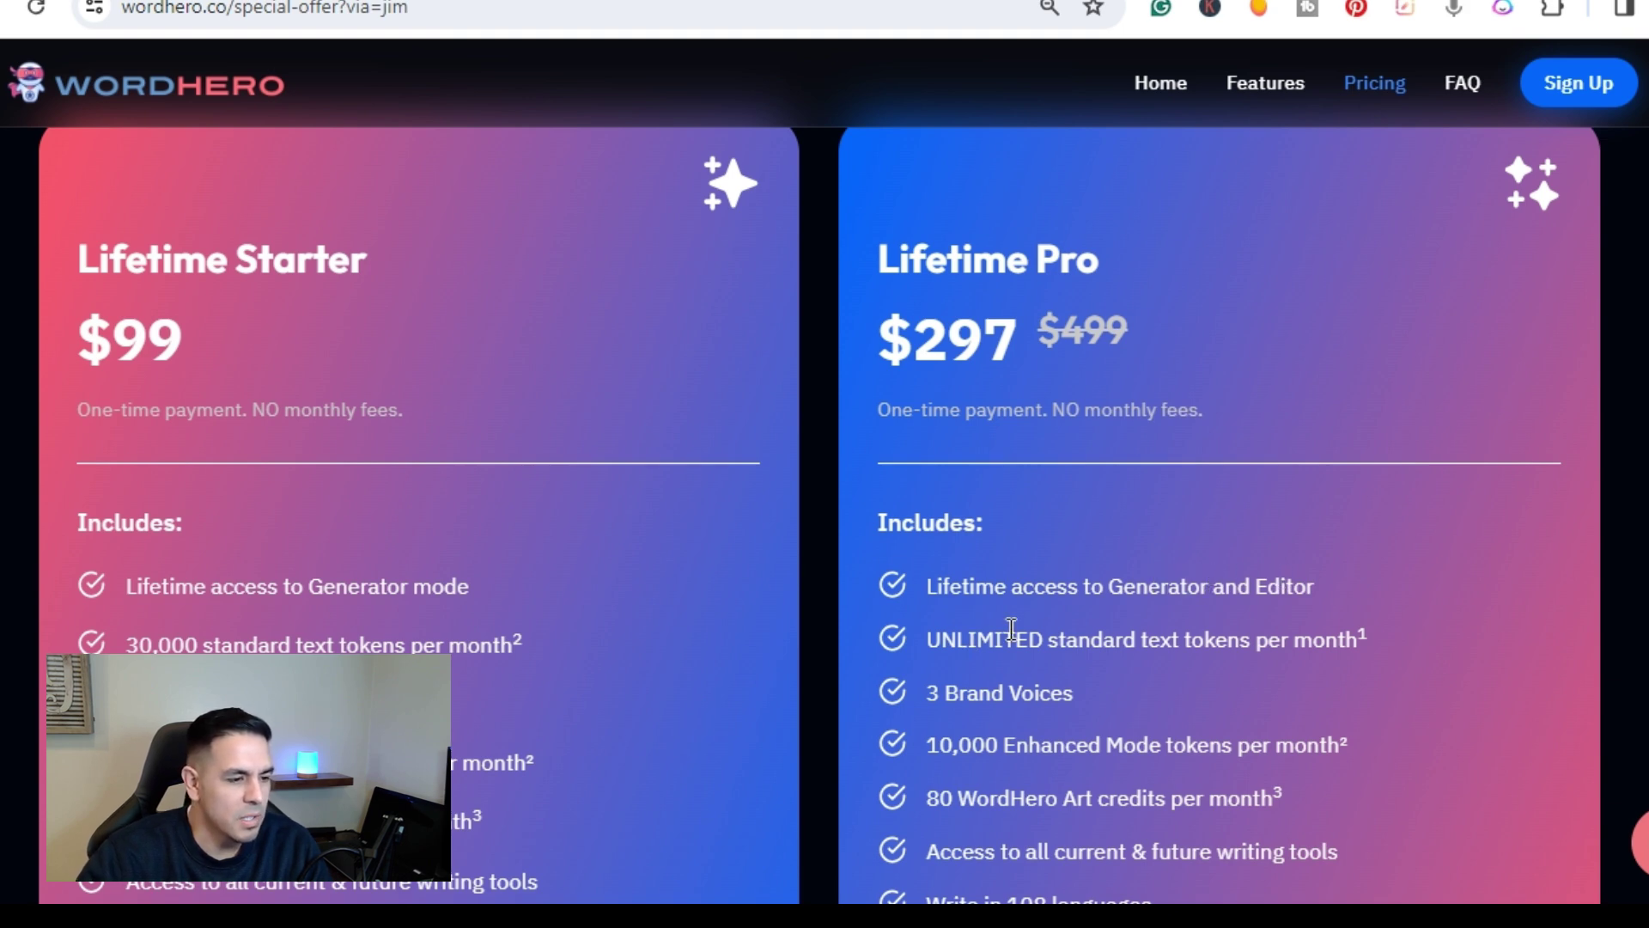
scroll(972, 635, down, 2)
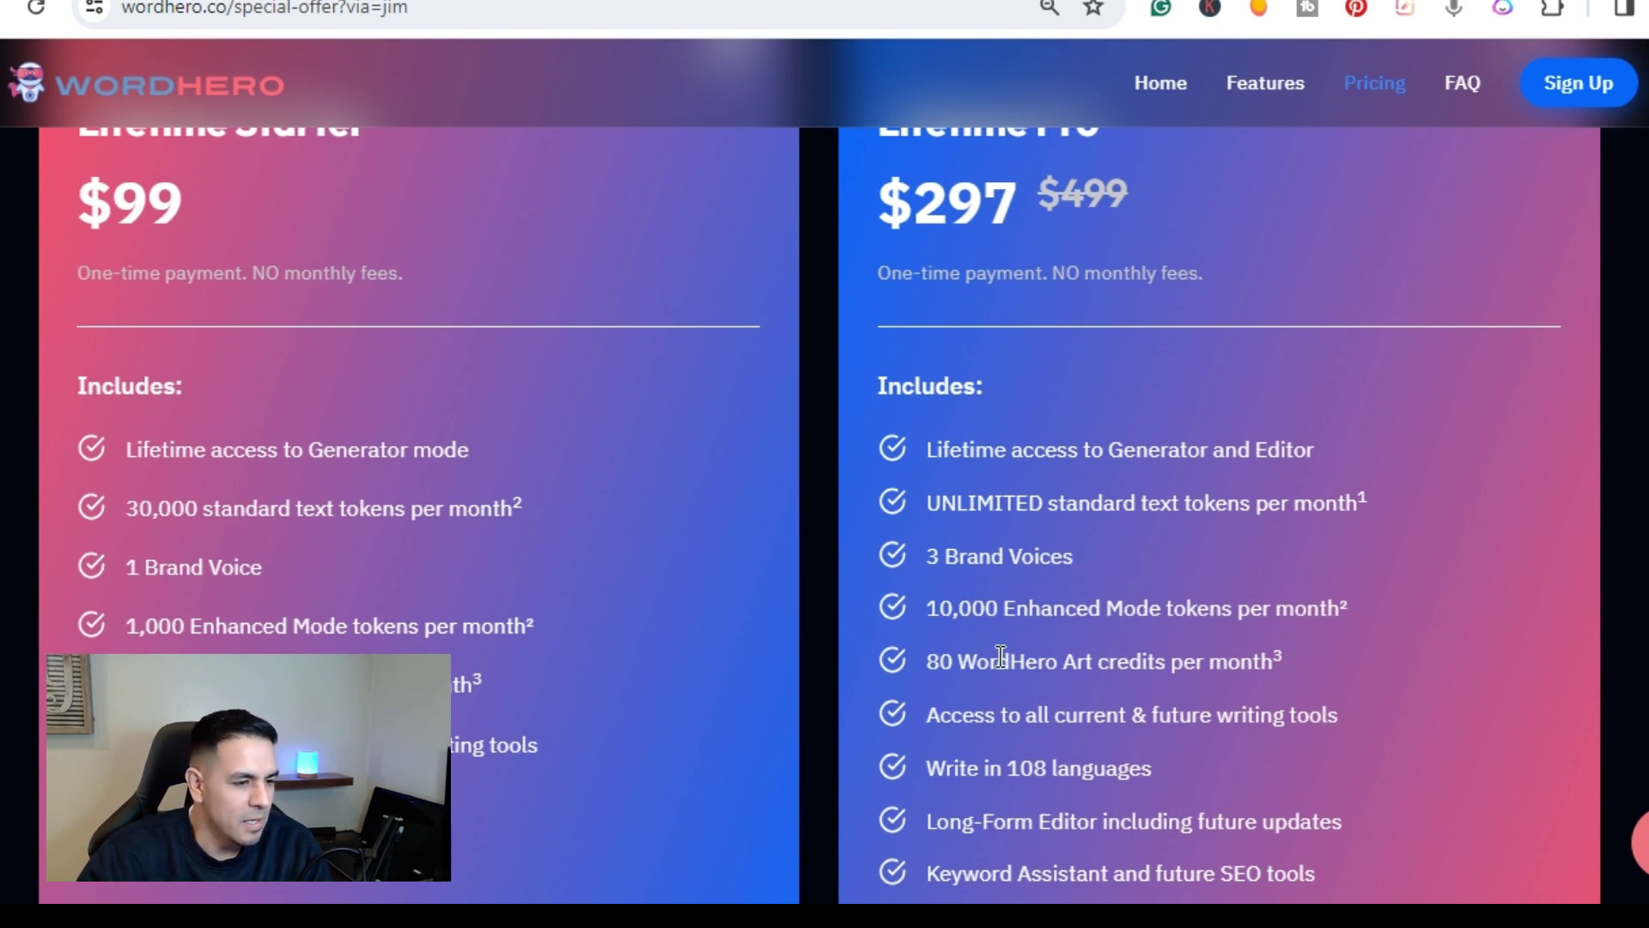
scroll(1052, 629, down, 1)
scroll(1053, 628, down, 2)
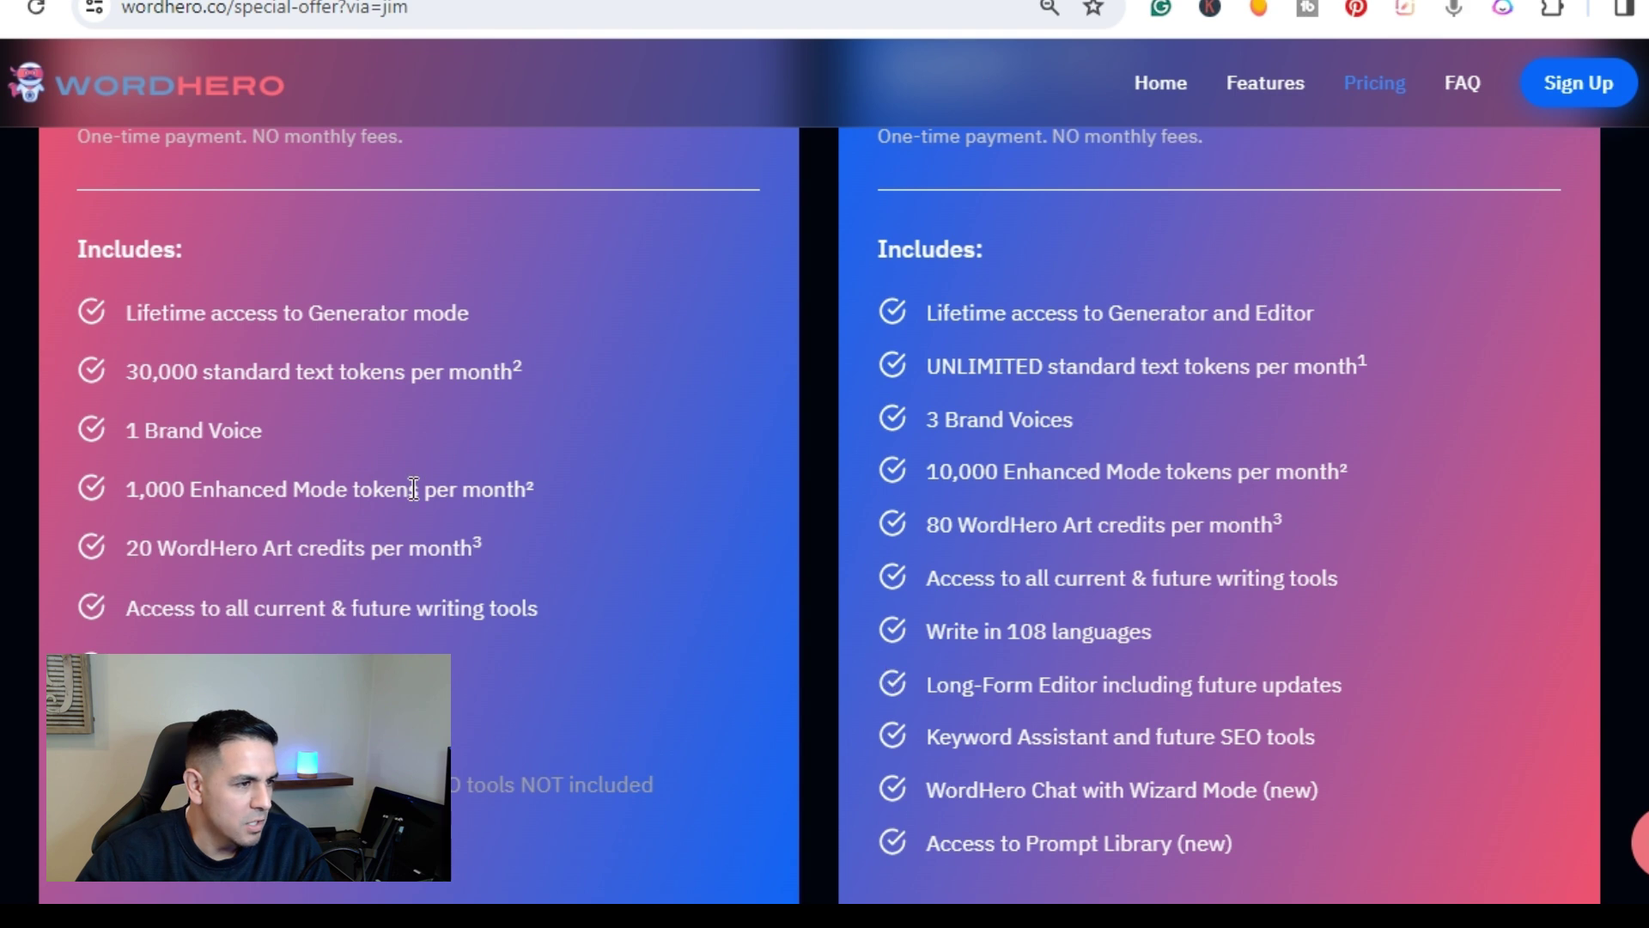
scroll(421, 485, up, 5)
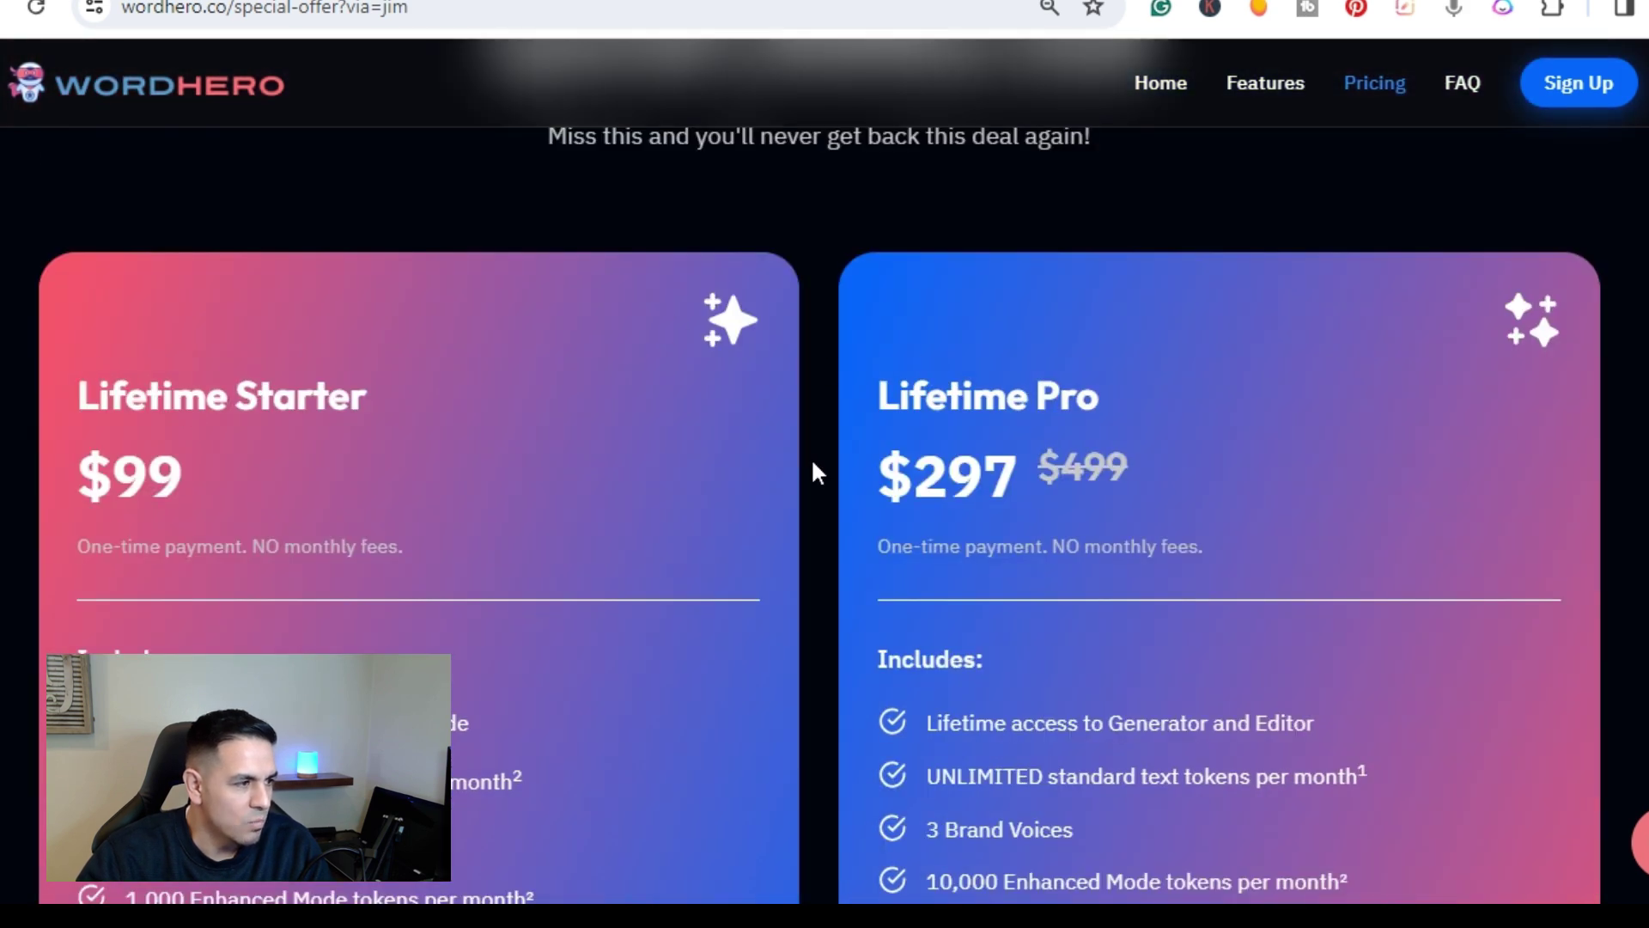
scroll(1250, 515, up, 3)
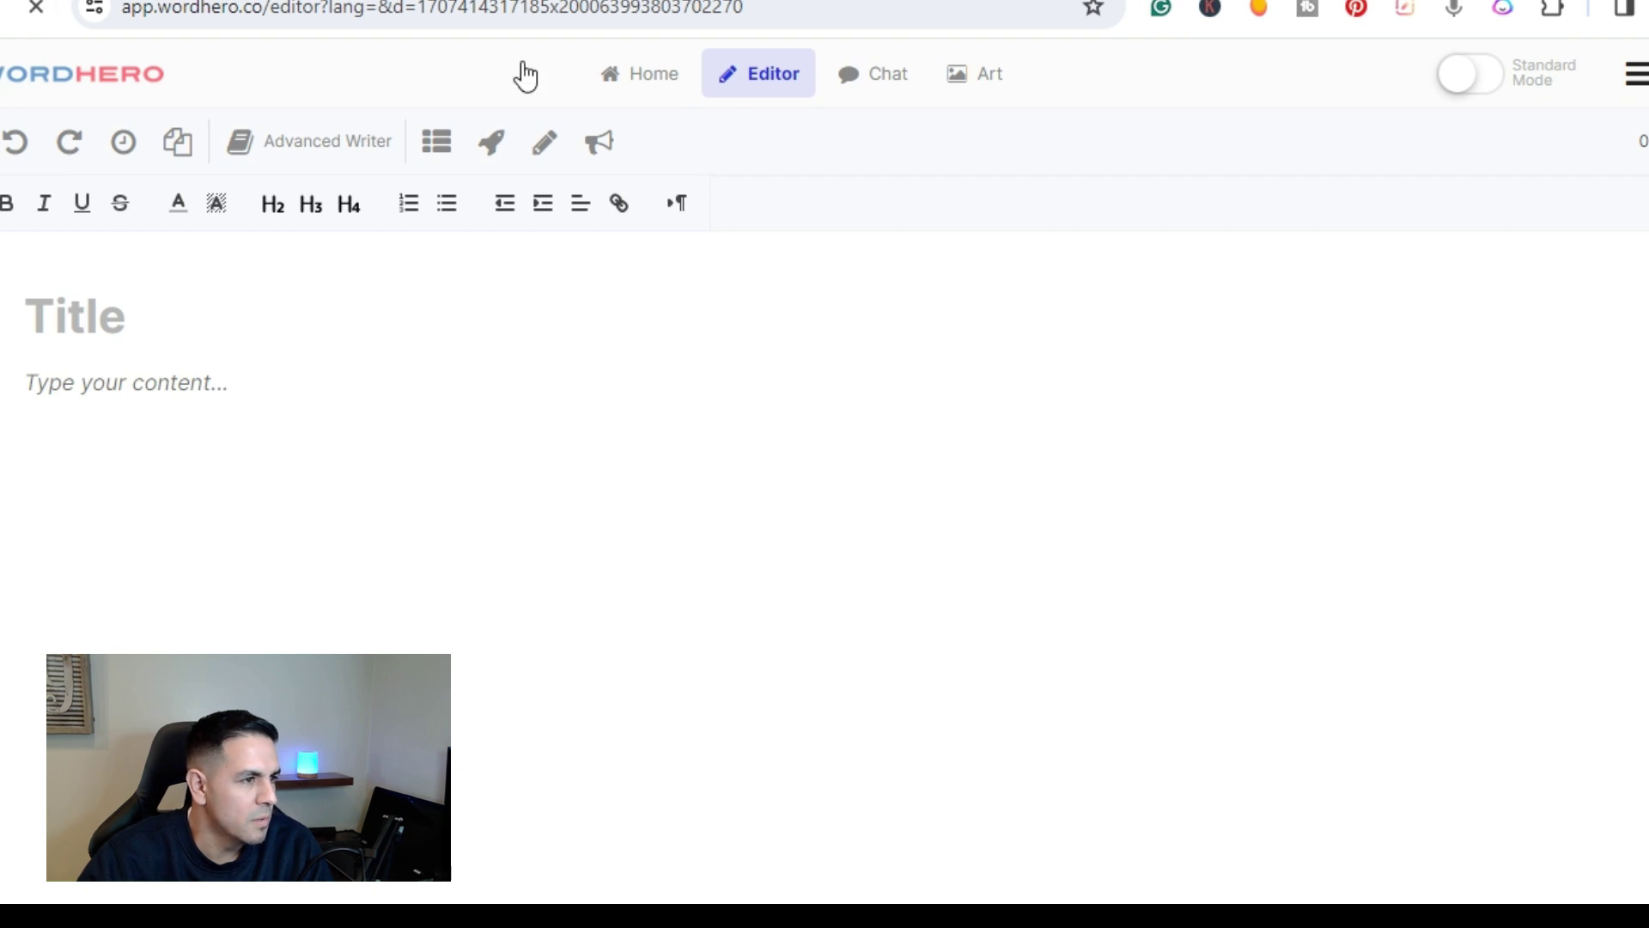
click(640, 81)
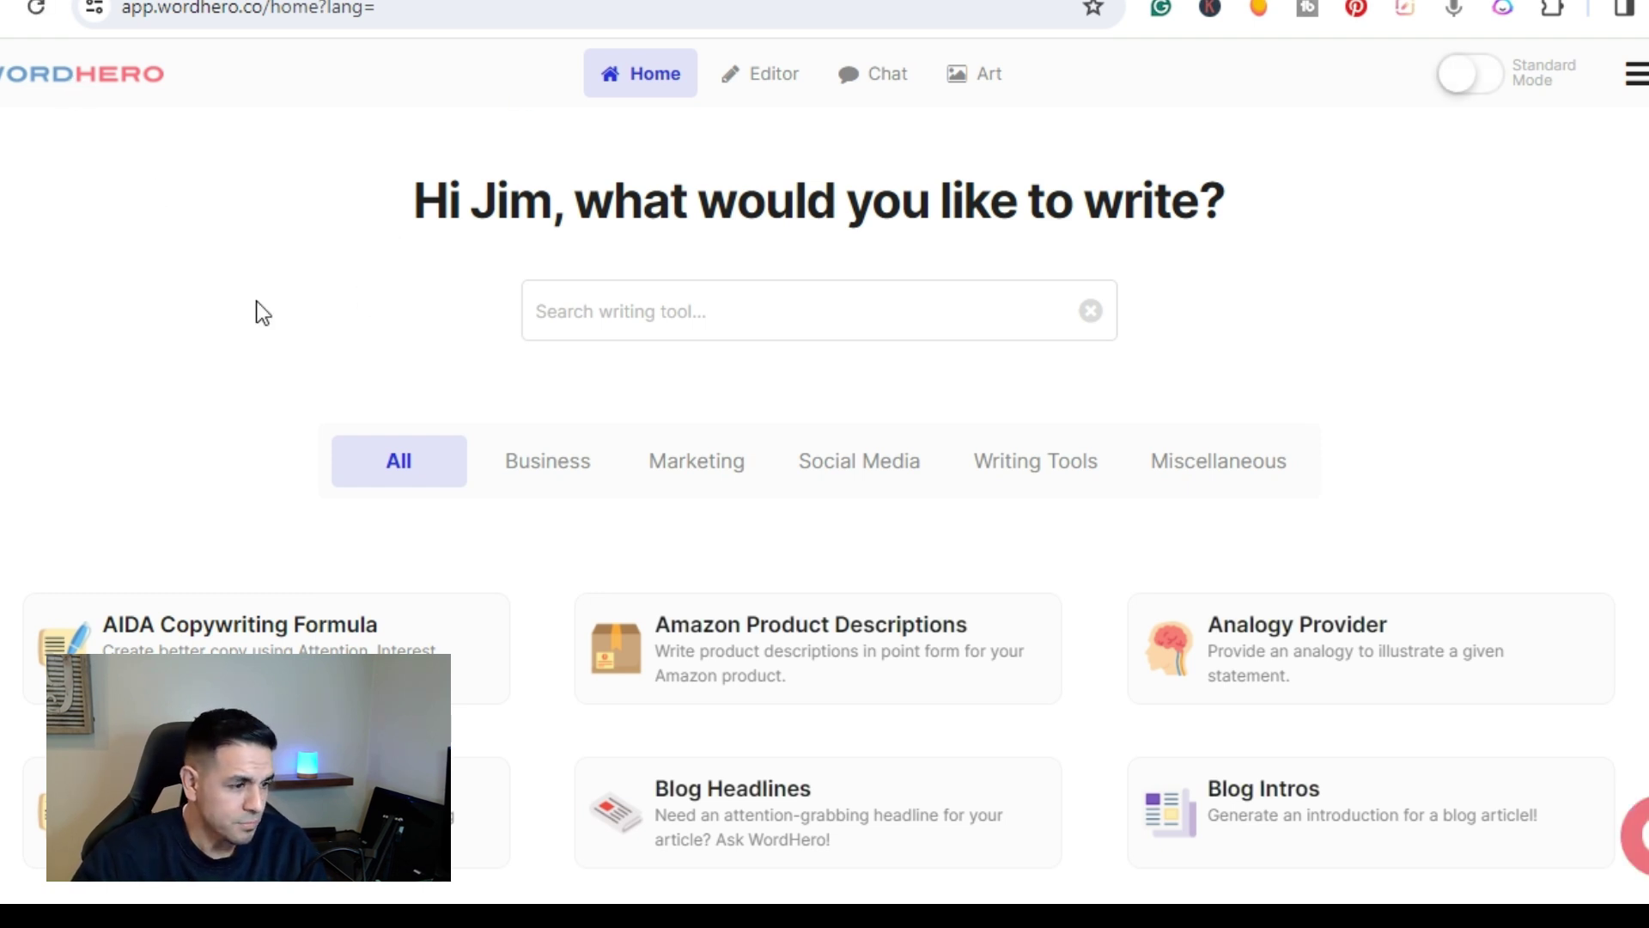
scroll(372, 365, down, 2)
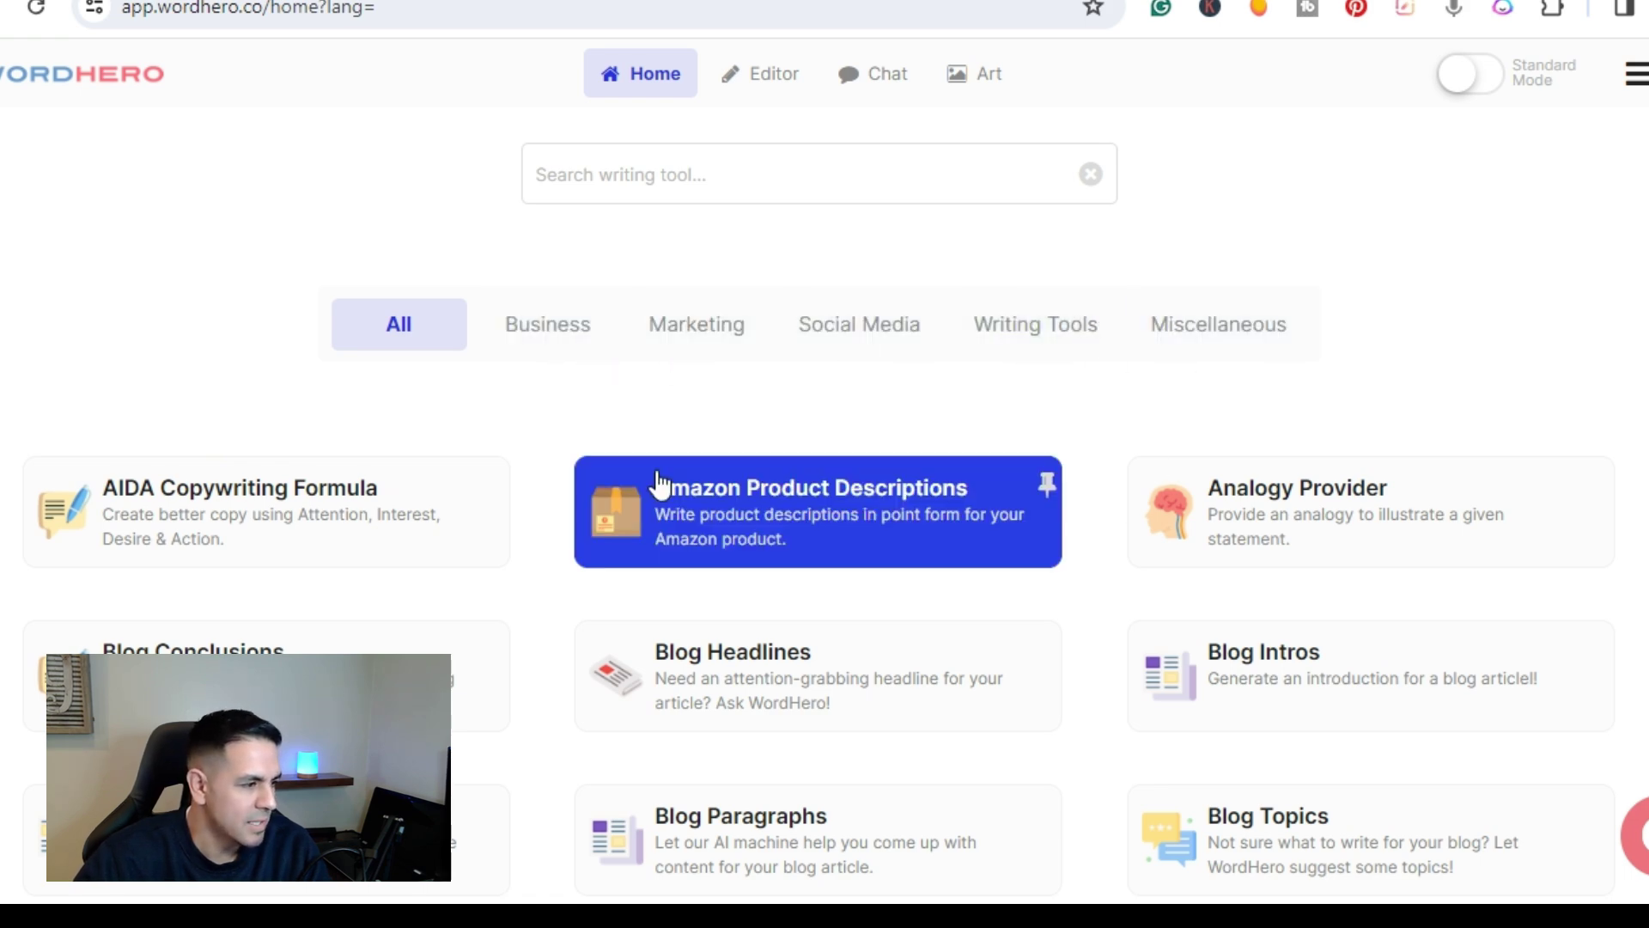
scroll(600, 452, down, 1)
scroll(600, 452, down, 3)
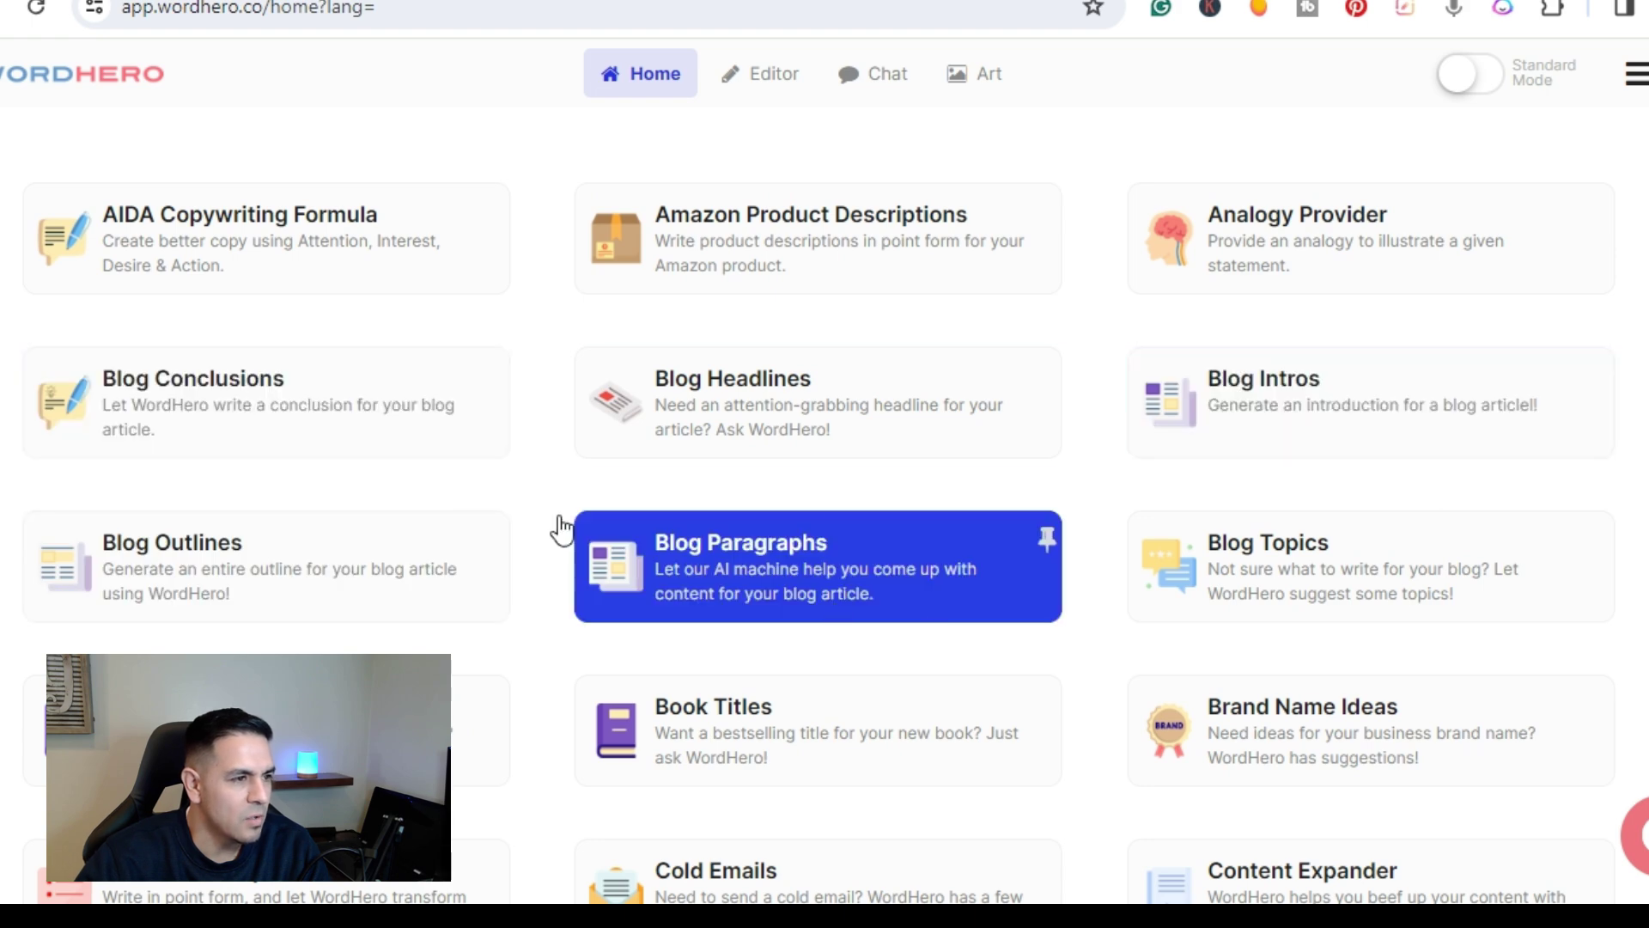
scroll(992, 424, down, 5)
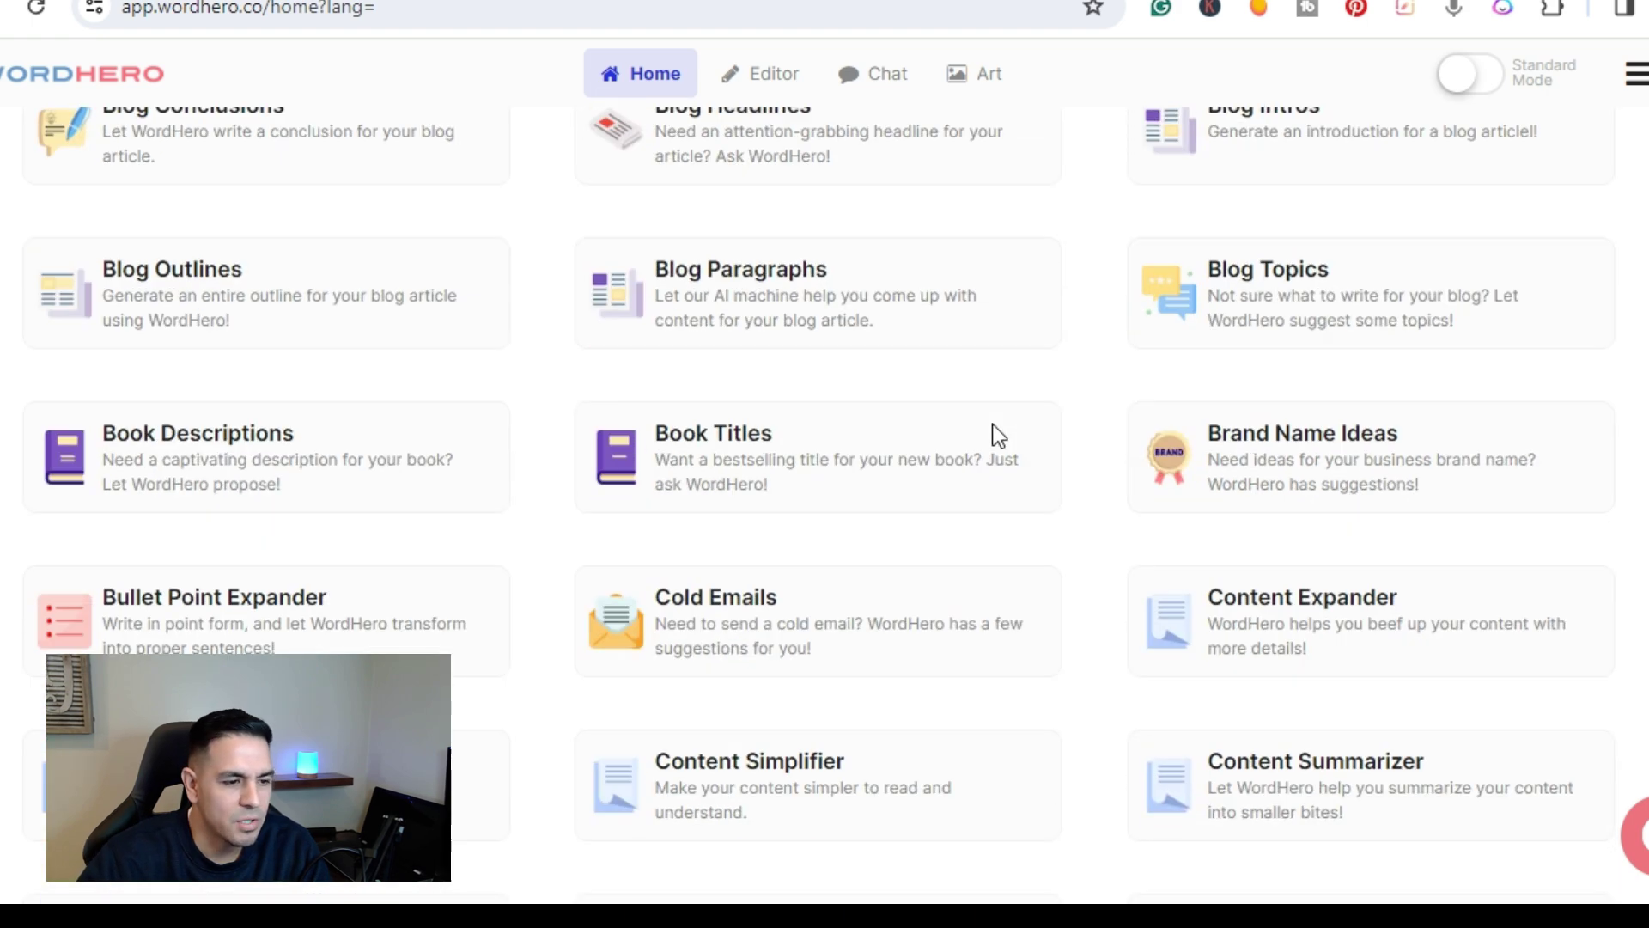
scroll(992, 424, down, 8)
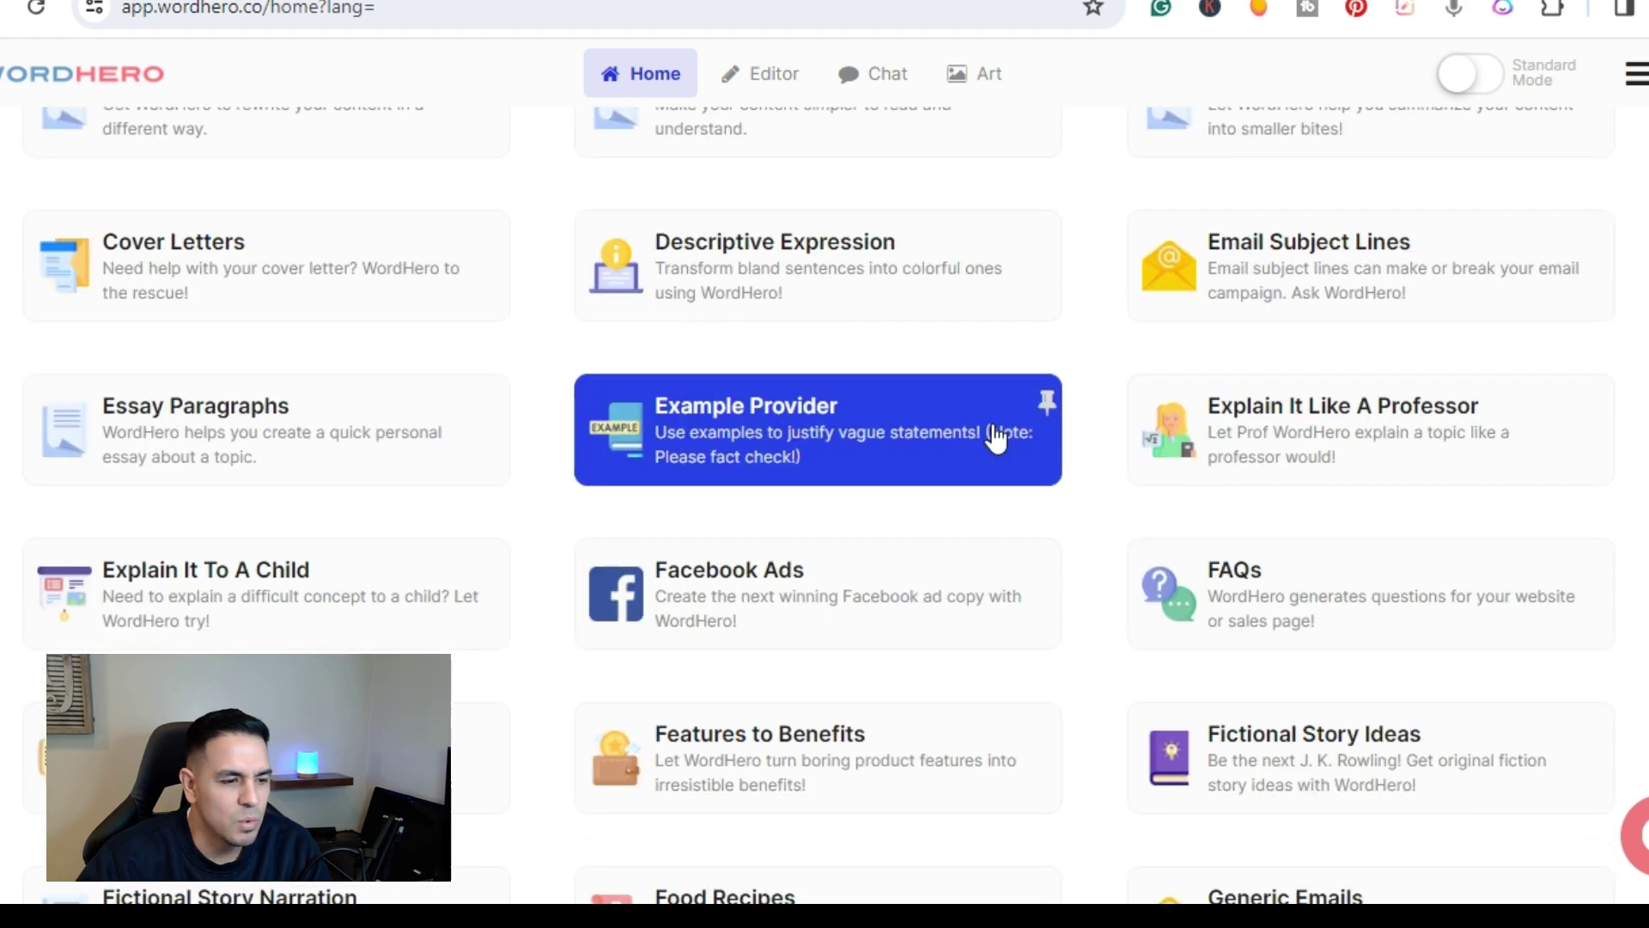
scroll(383, 621, down, 5)
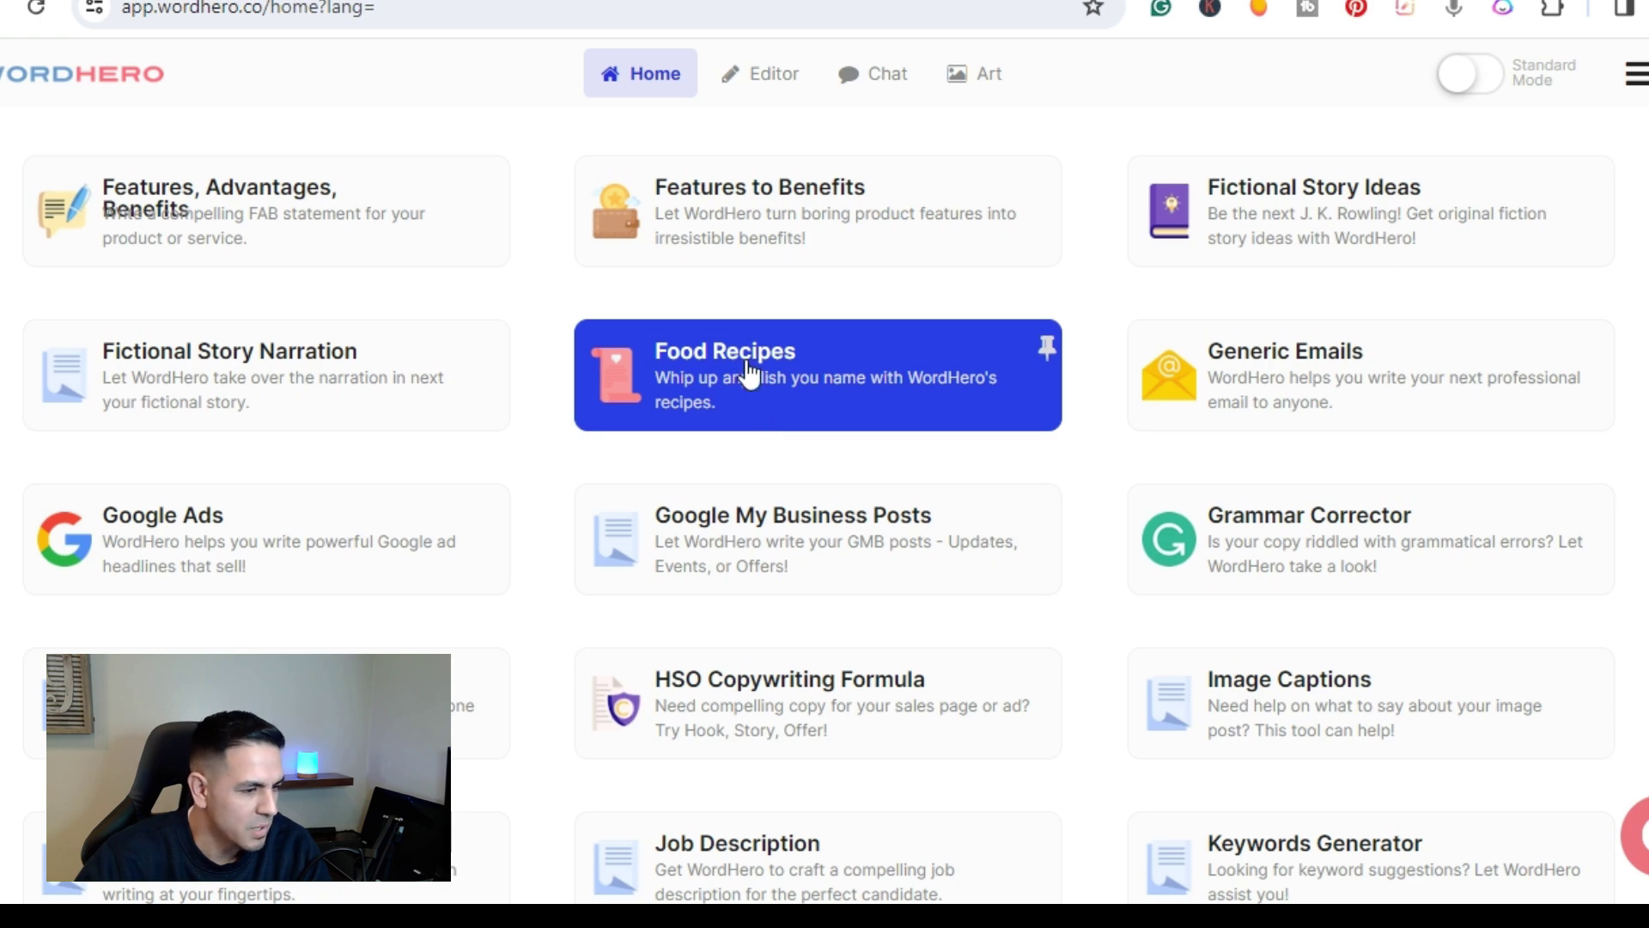
scroll(752, 368, down, 4)
scroll(748, 370, down, 2)
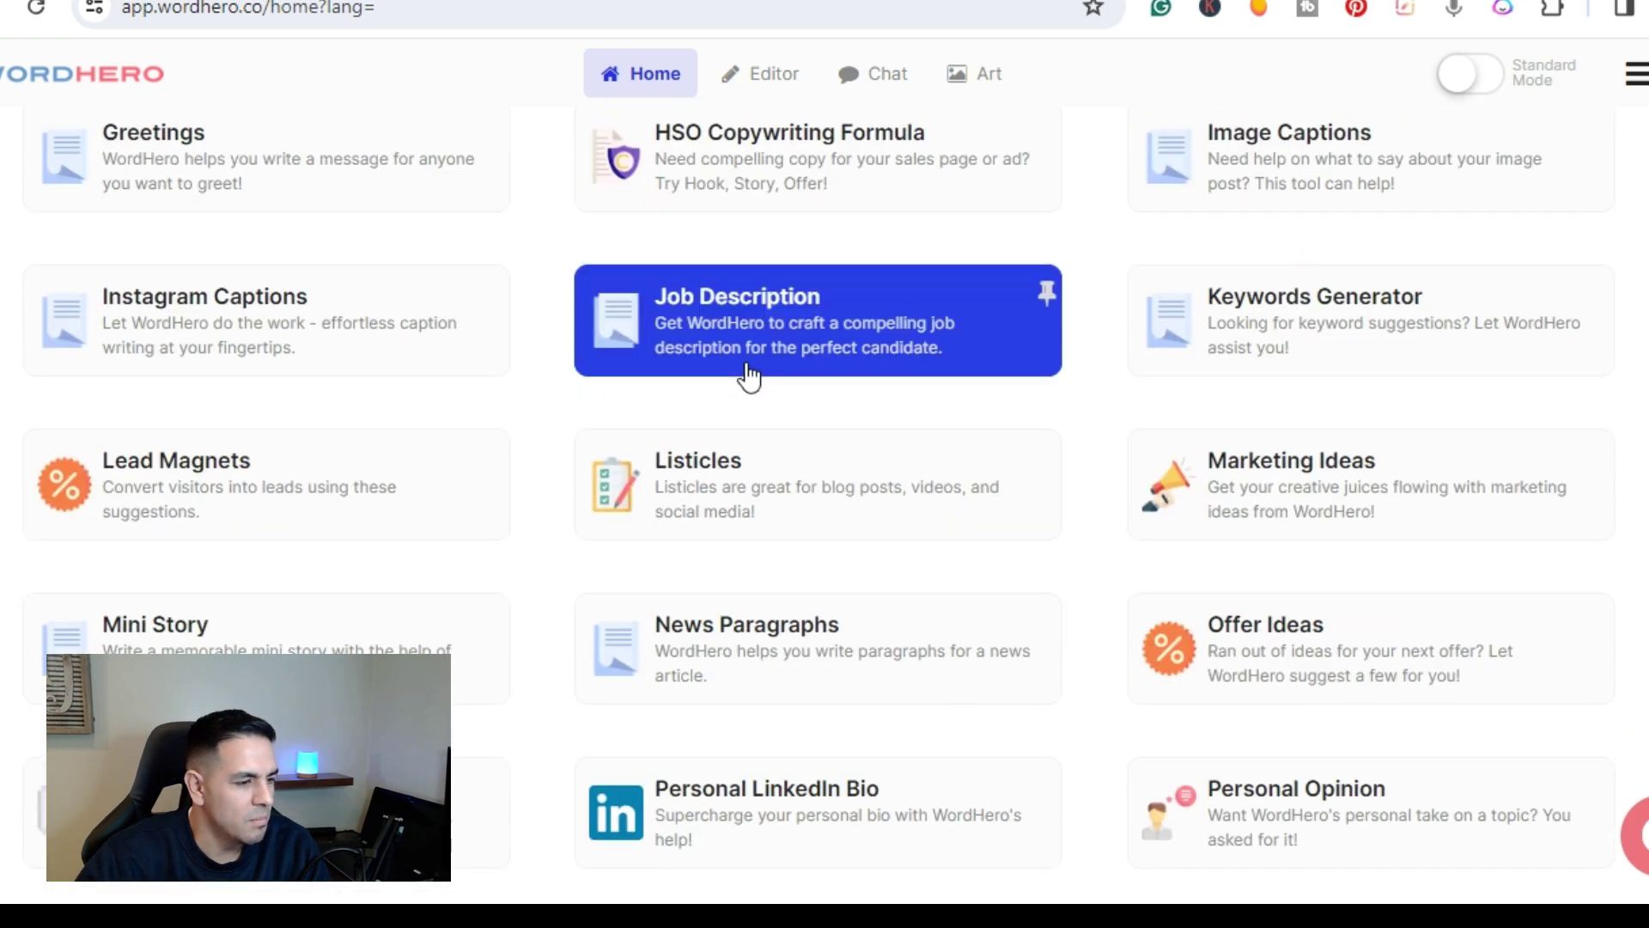
scroll(748, 369, down, 5)
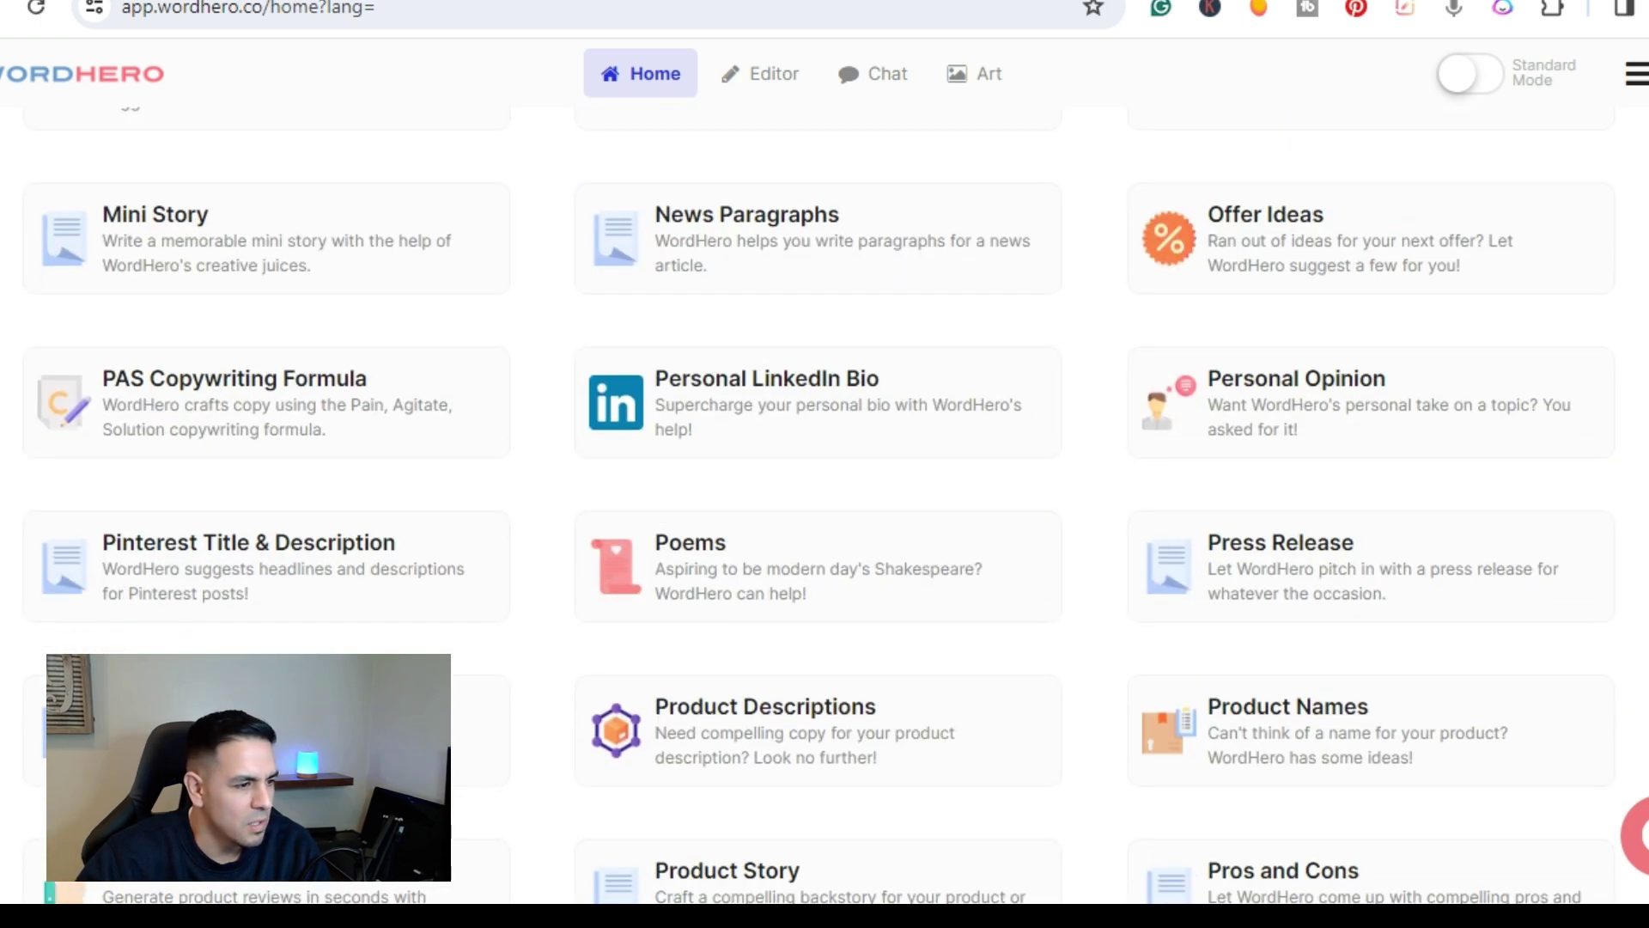
scroll(1637, 481, down, 3)
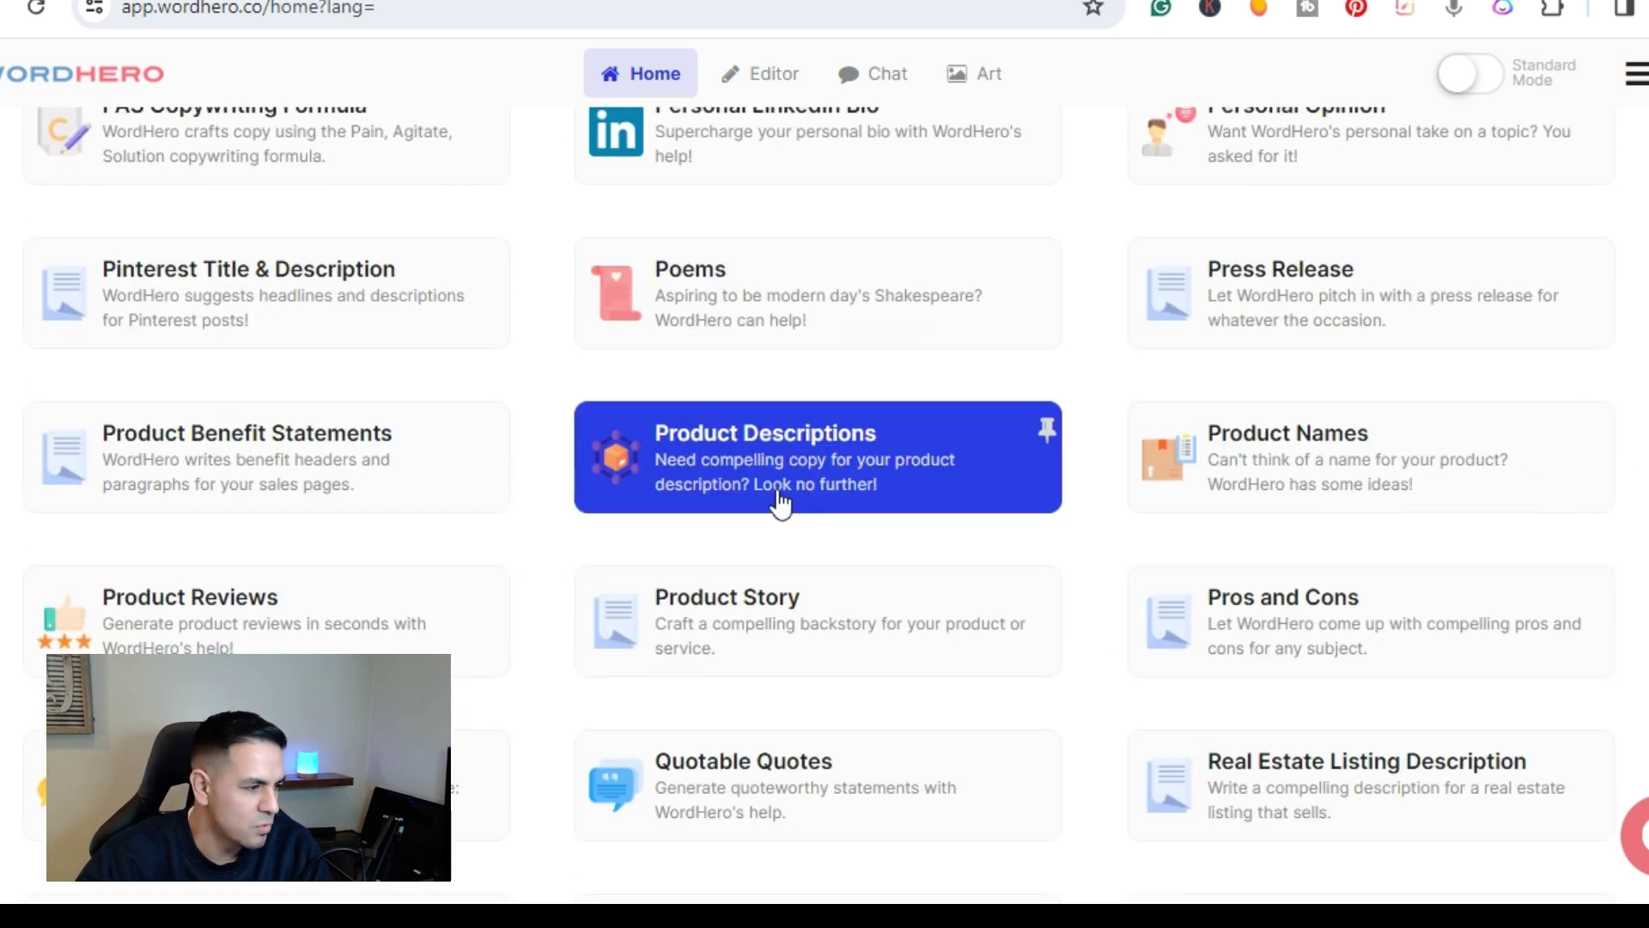
scroll(770, 485, down, 9)
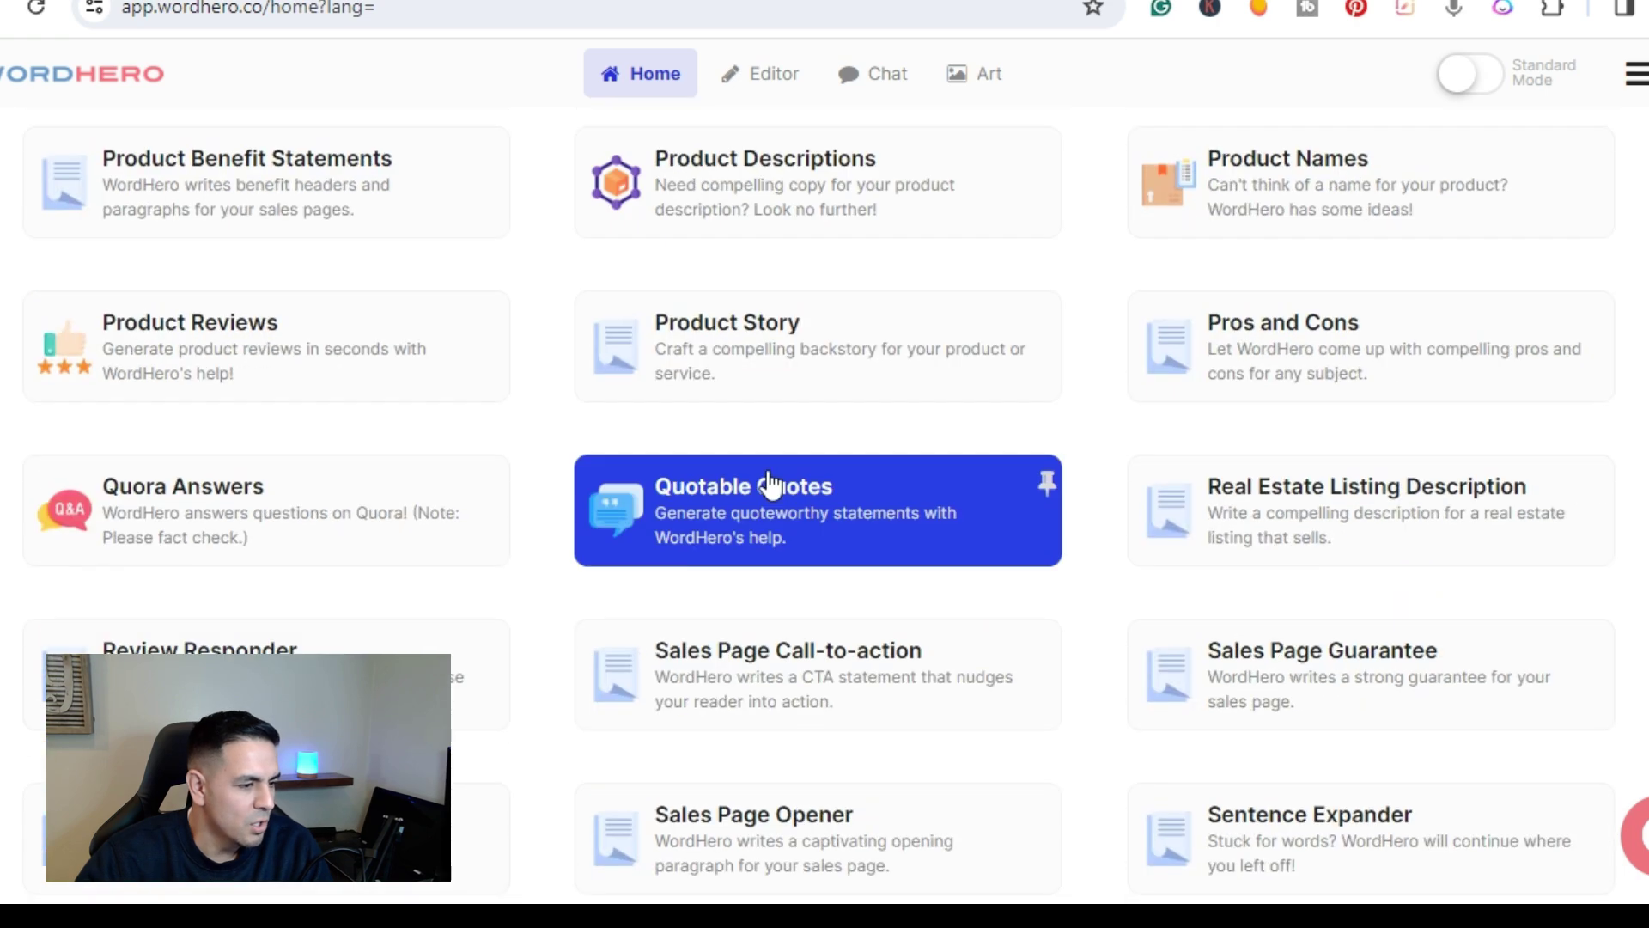
scroll(601, 537, down, 8)
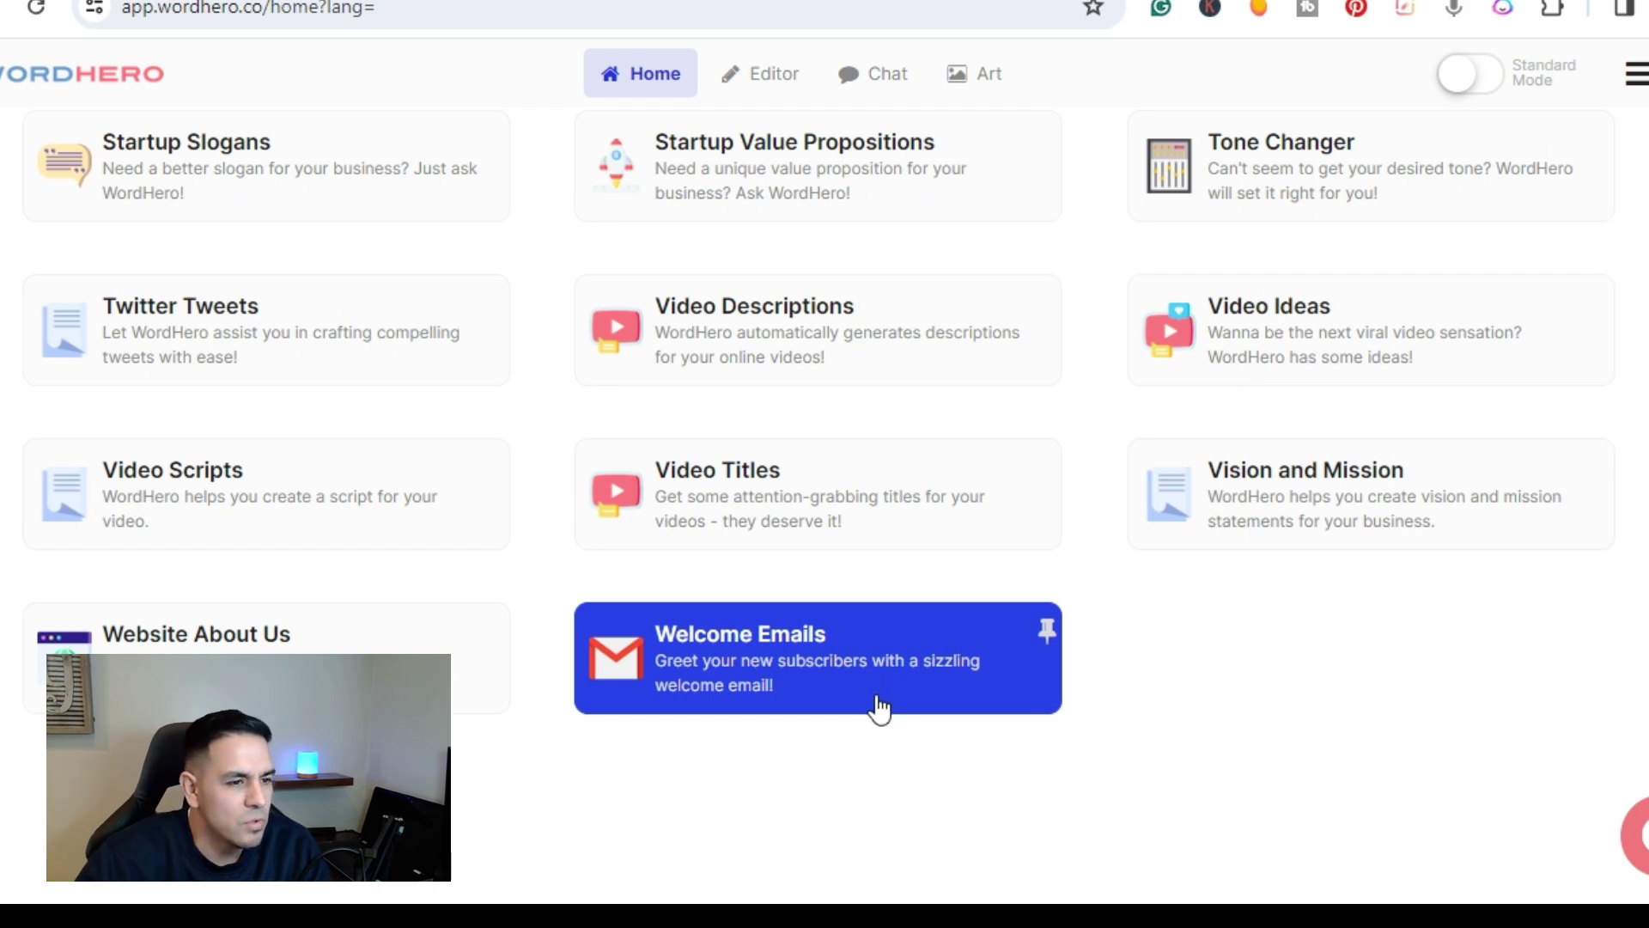
scroll(1430, 712, up, 1)
scroll(1430, 711, up, 6)
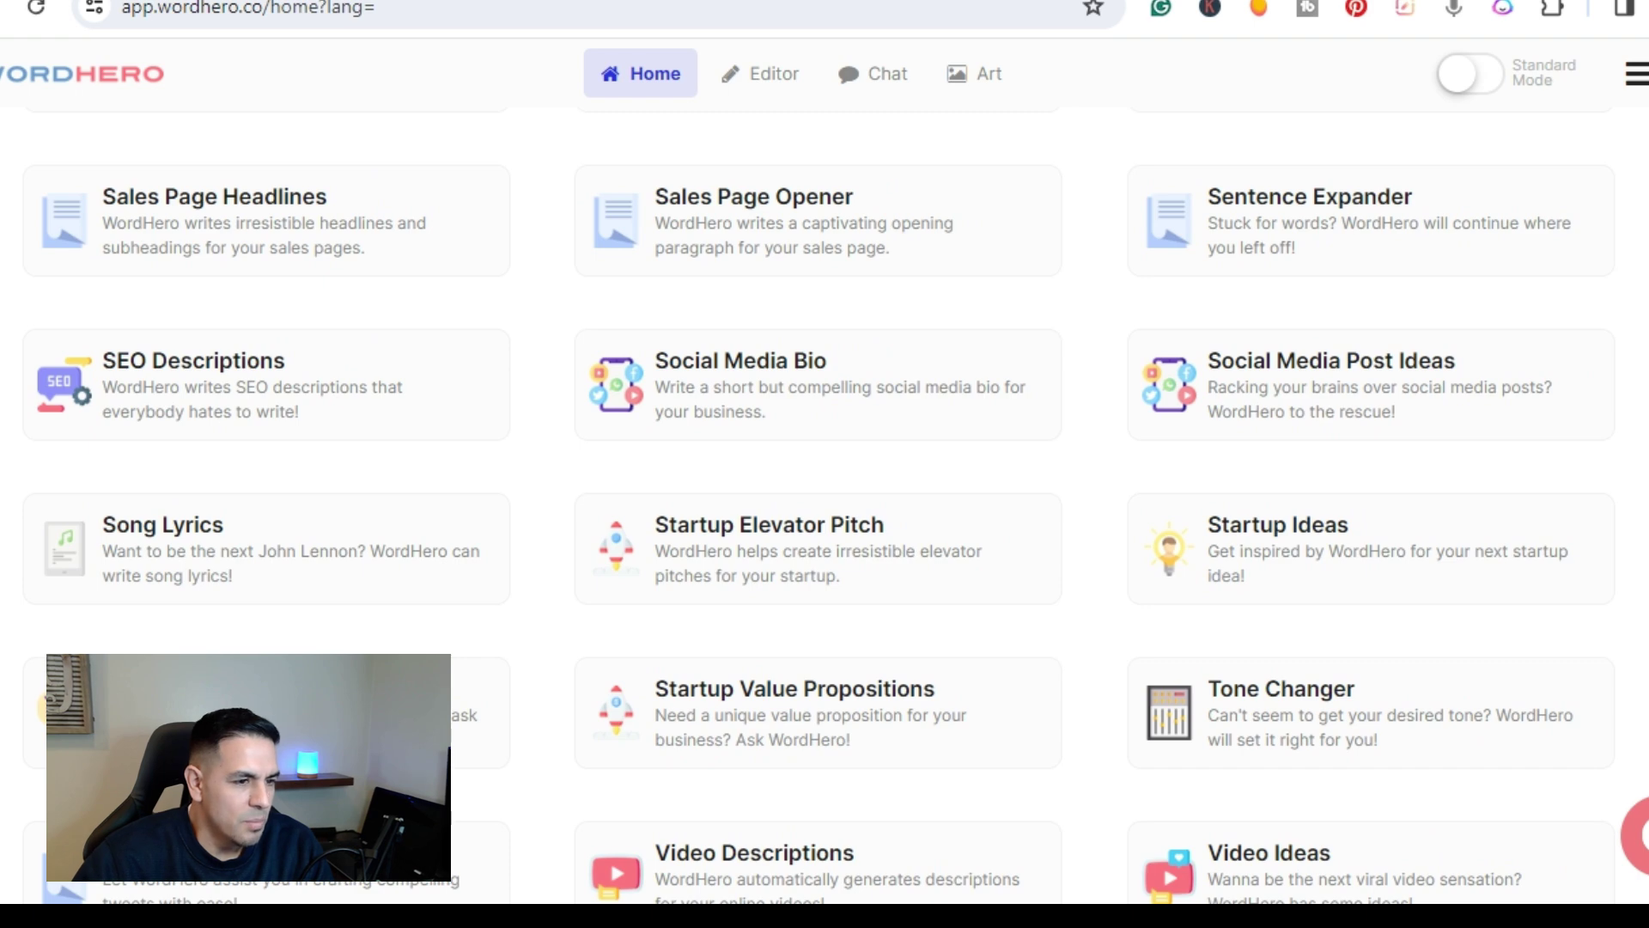
scroll(820, 545, up, 16)
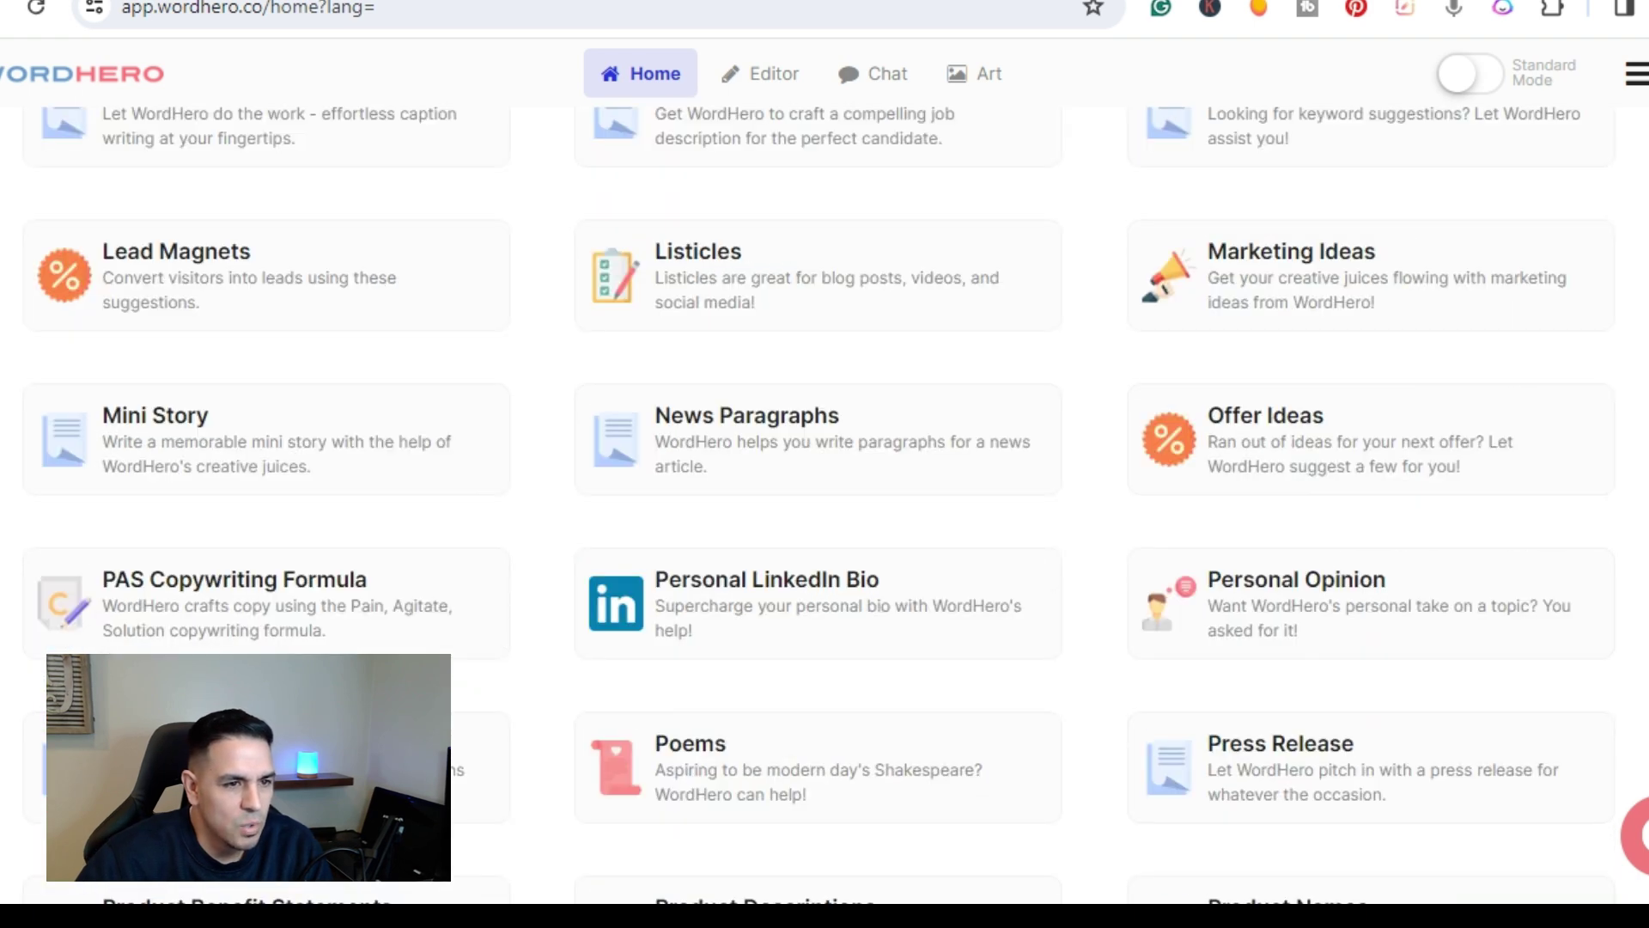
scroll(820, 515, up, 20)
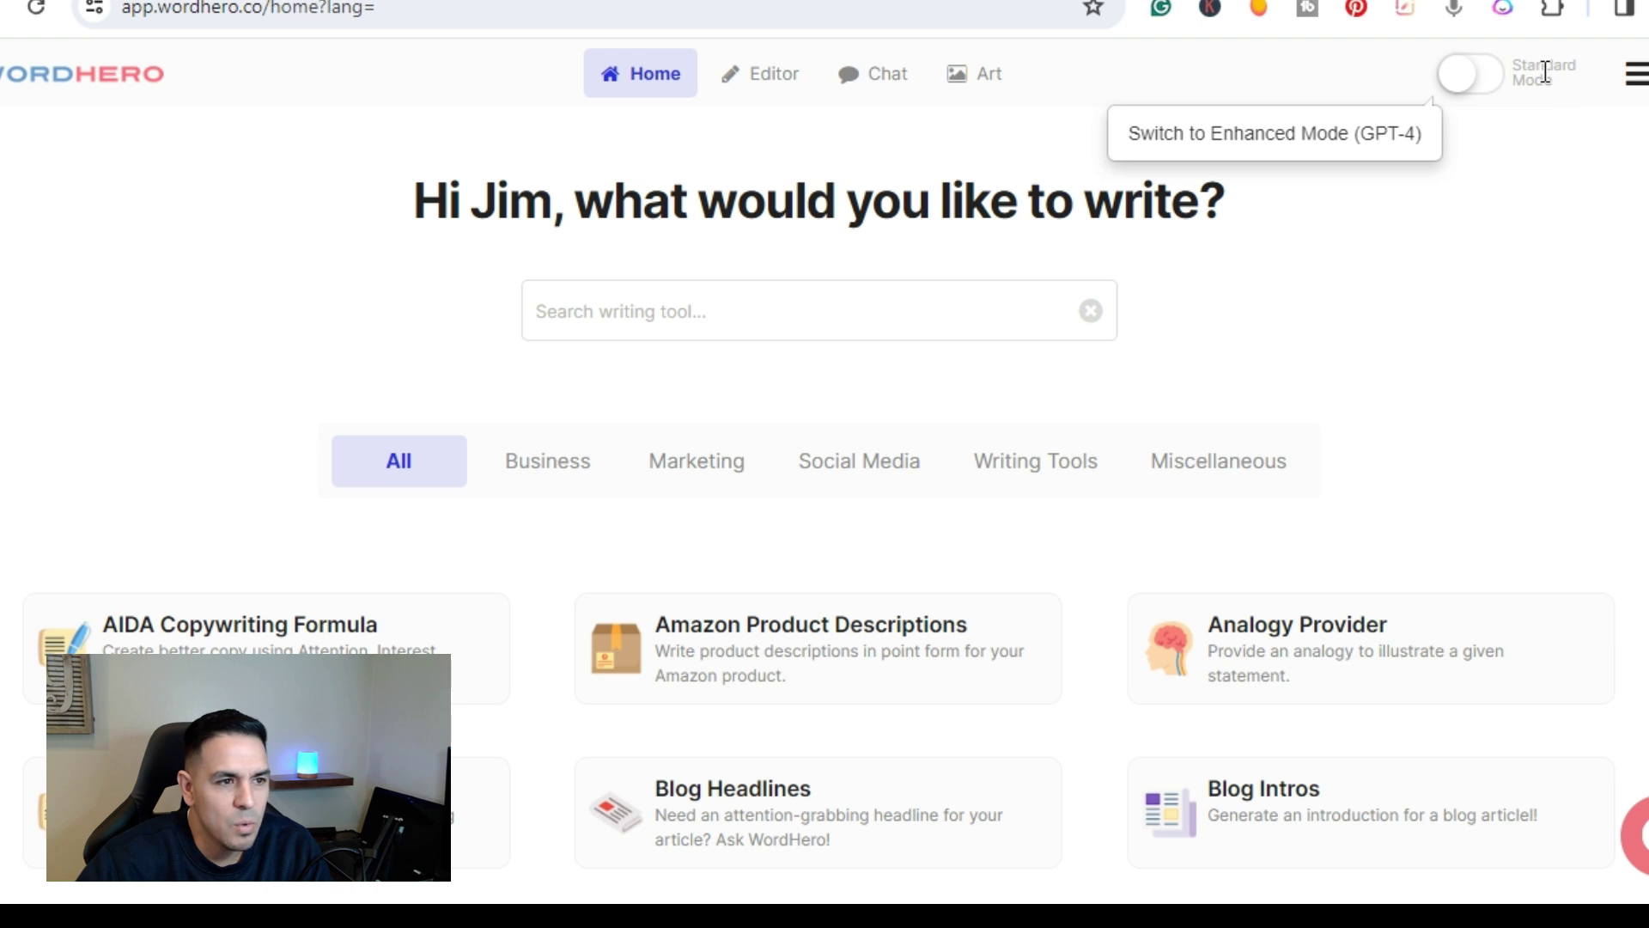
click(1464, 98)
click(1462, 96)
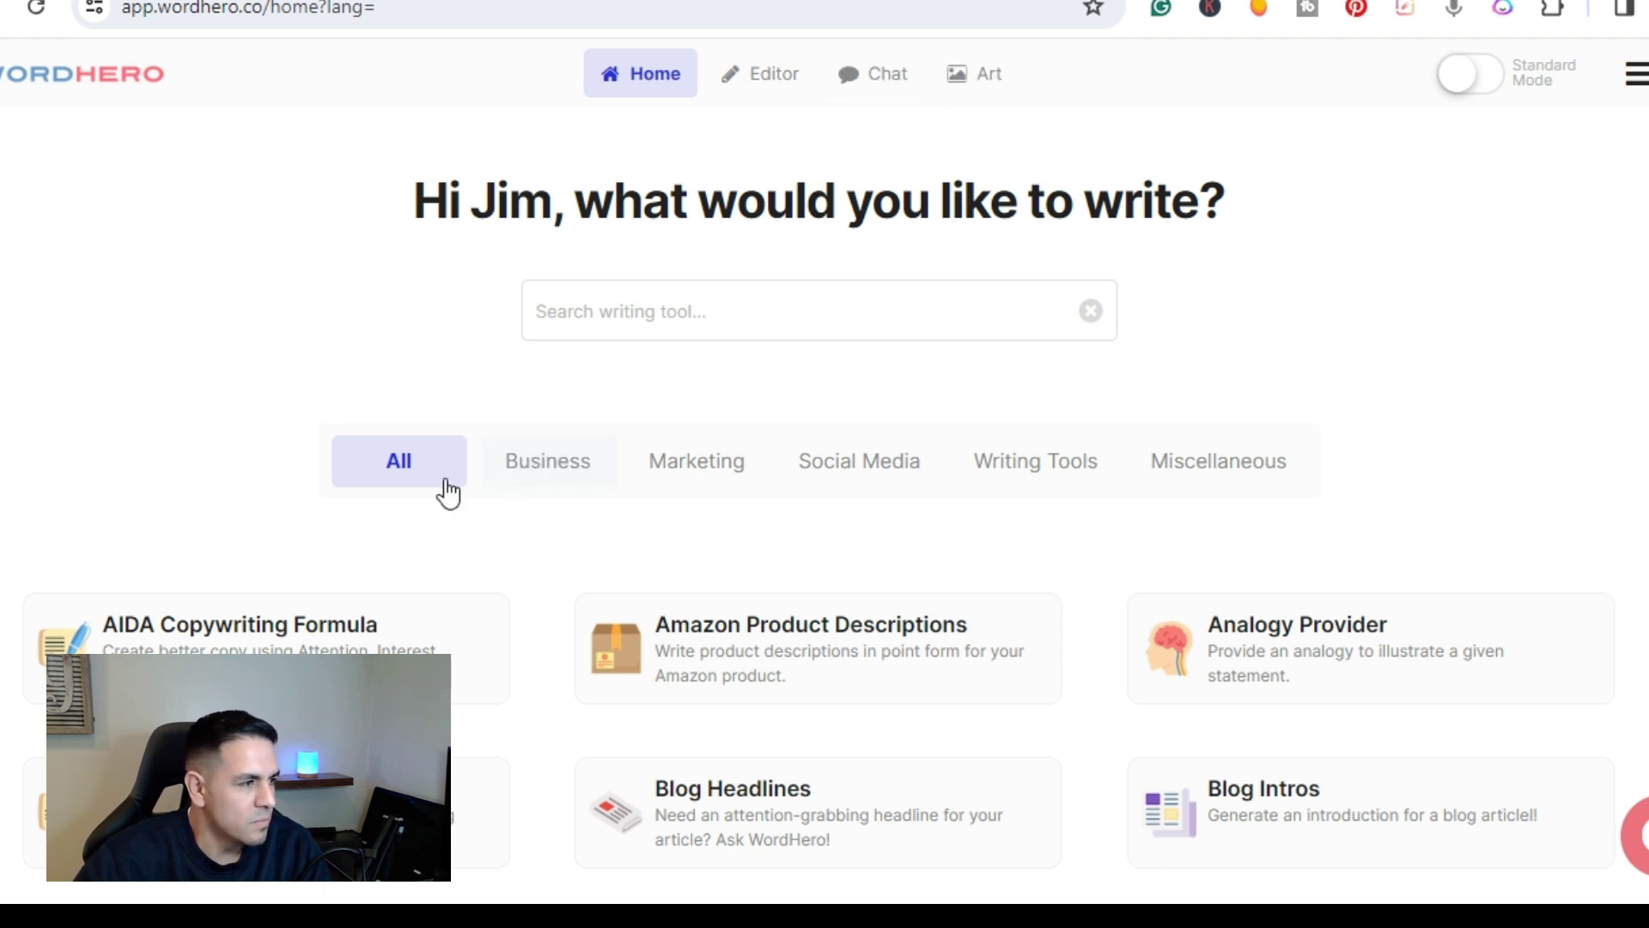
scroll(471, 379, down, 2)
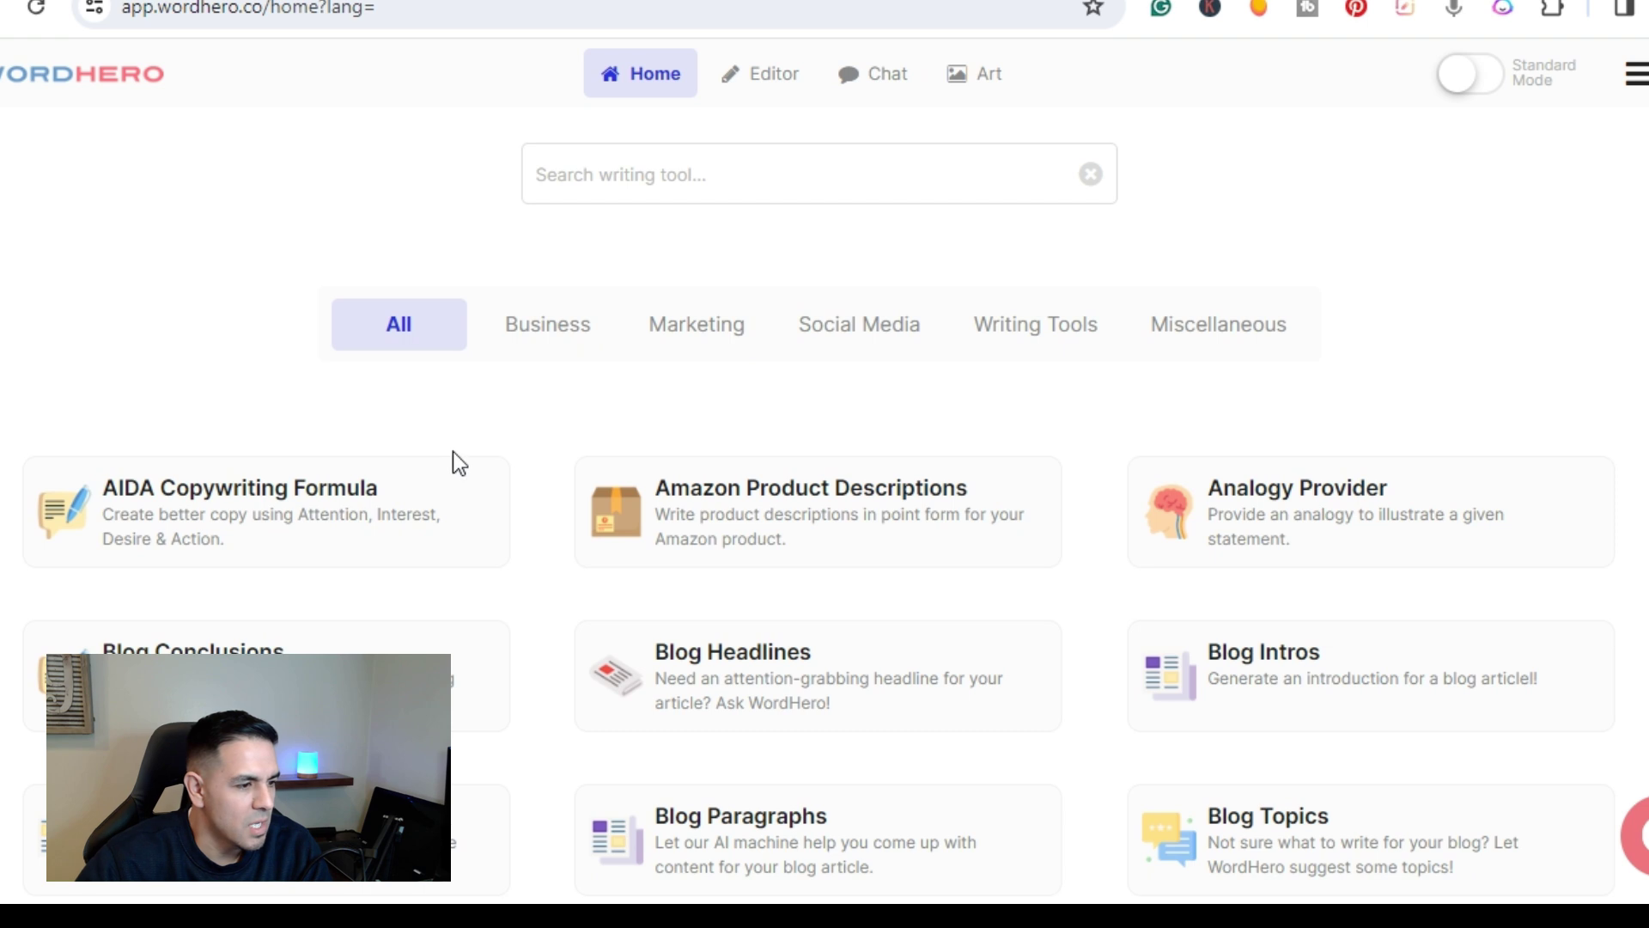
scroll(553, 533, up, 2)
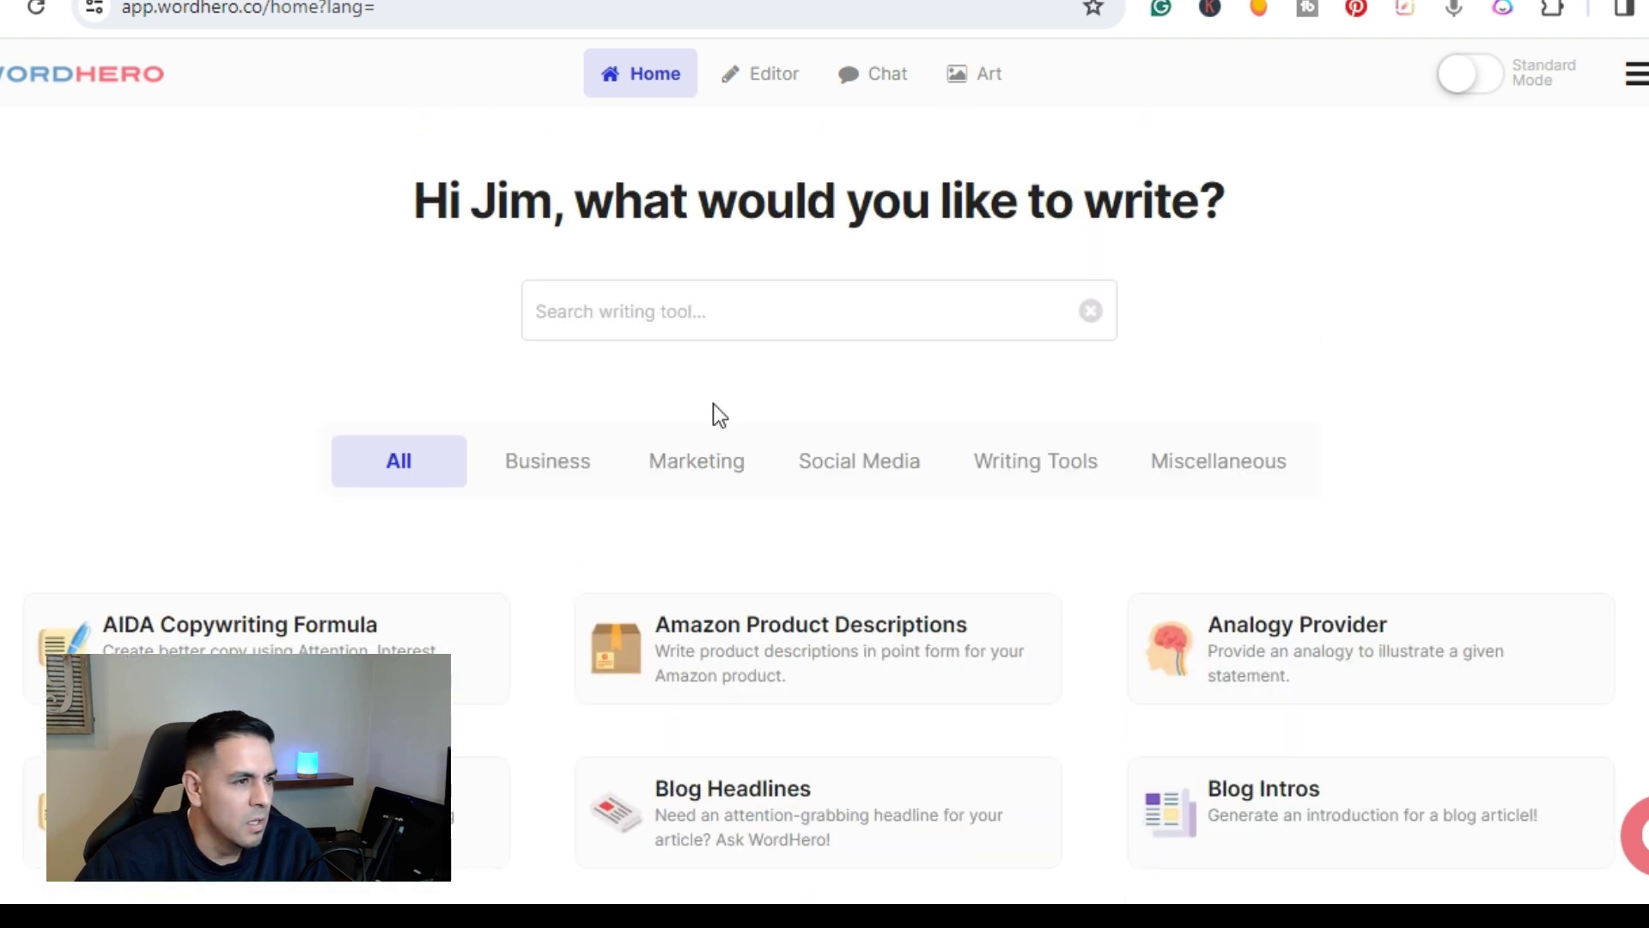
- Open Chat and load the earlier healthy-eating outline conversation from Chat History
click(859, 96)
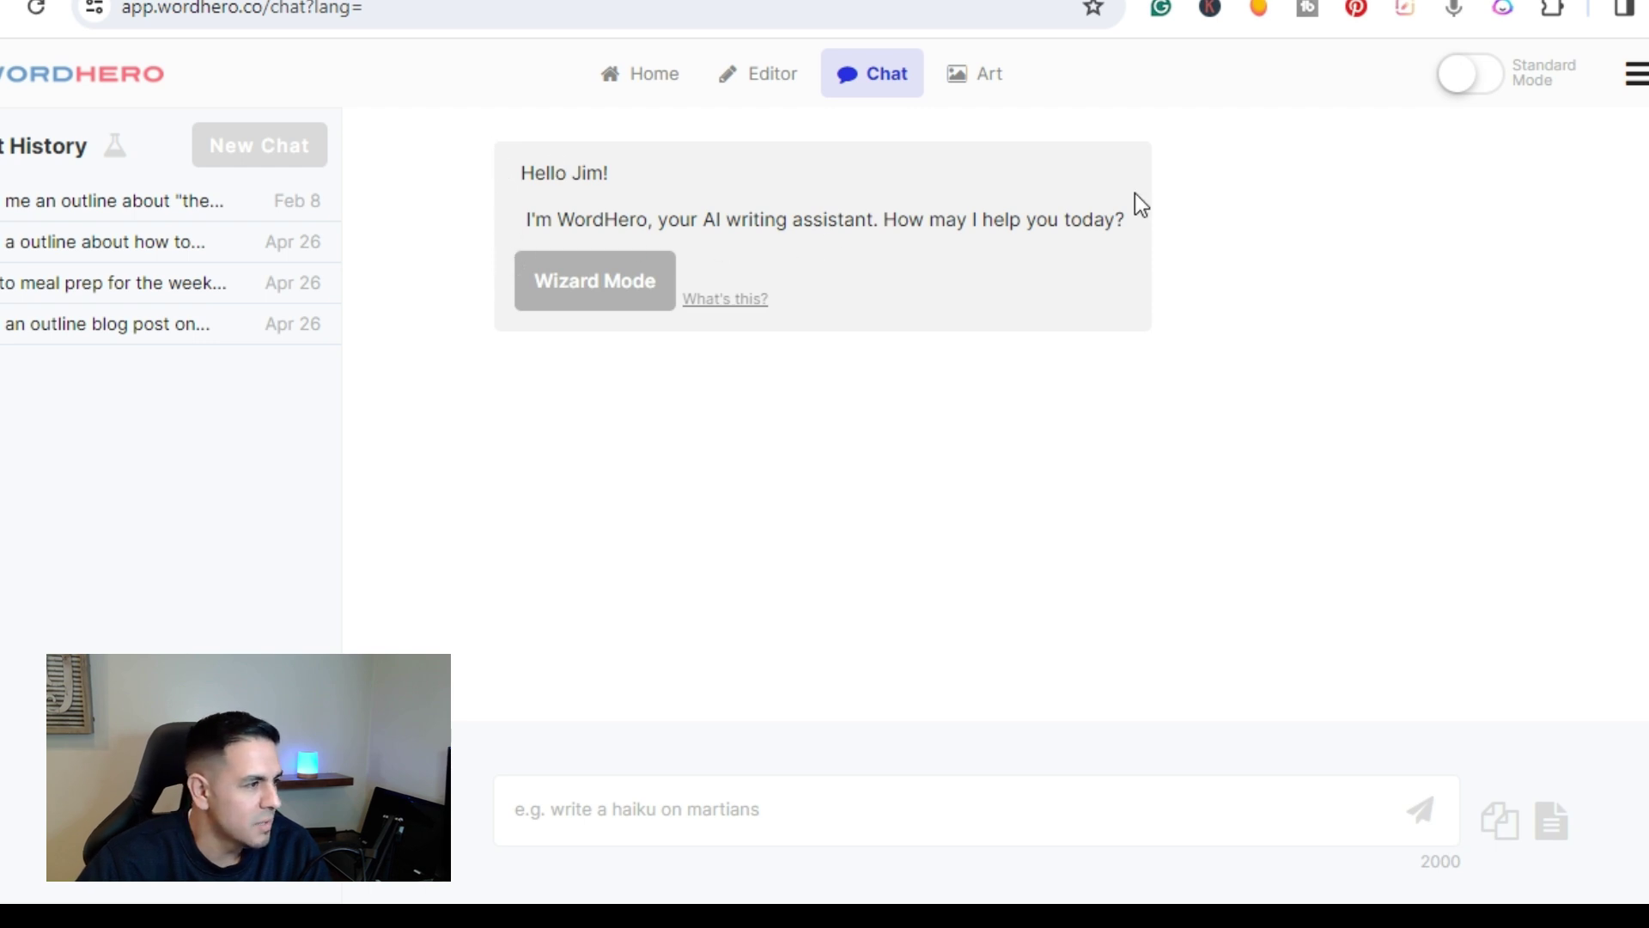
click(111, 204)
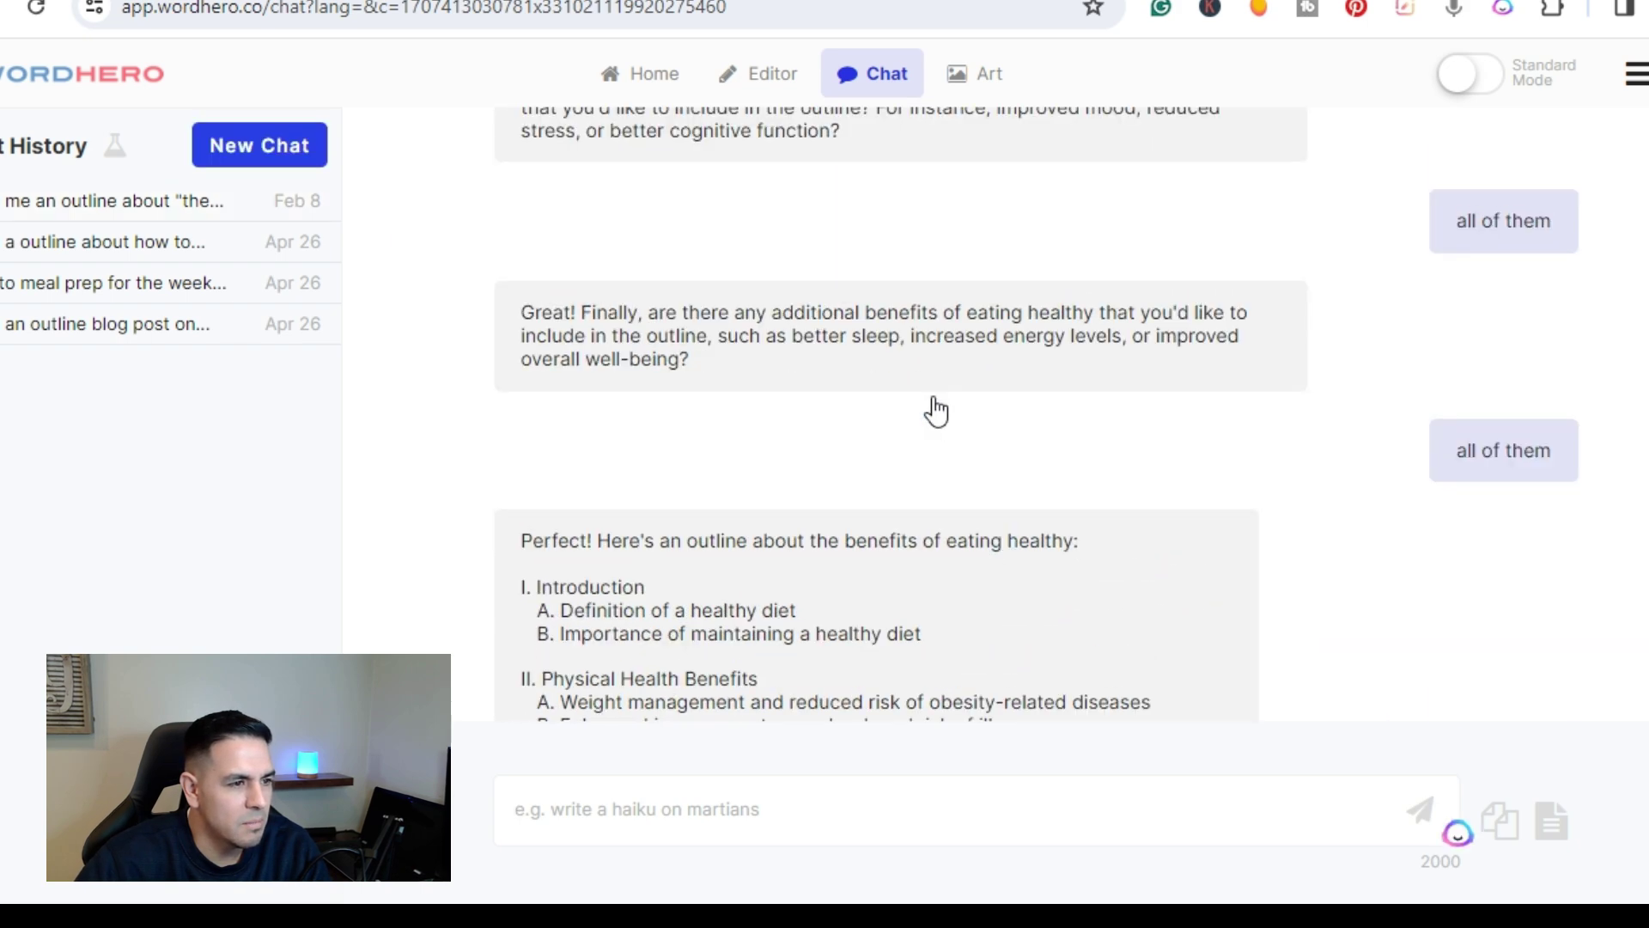
scroll(936, 400, up, 10)
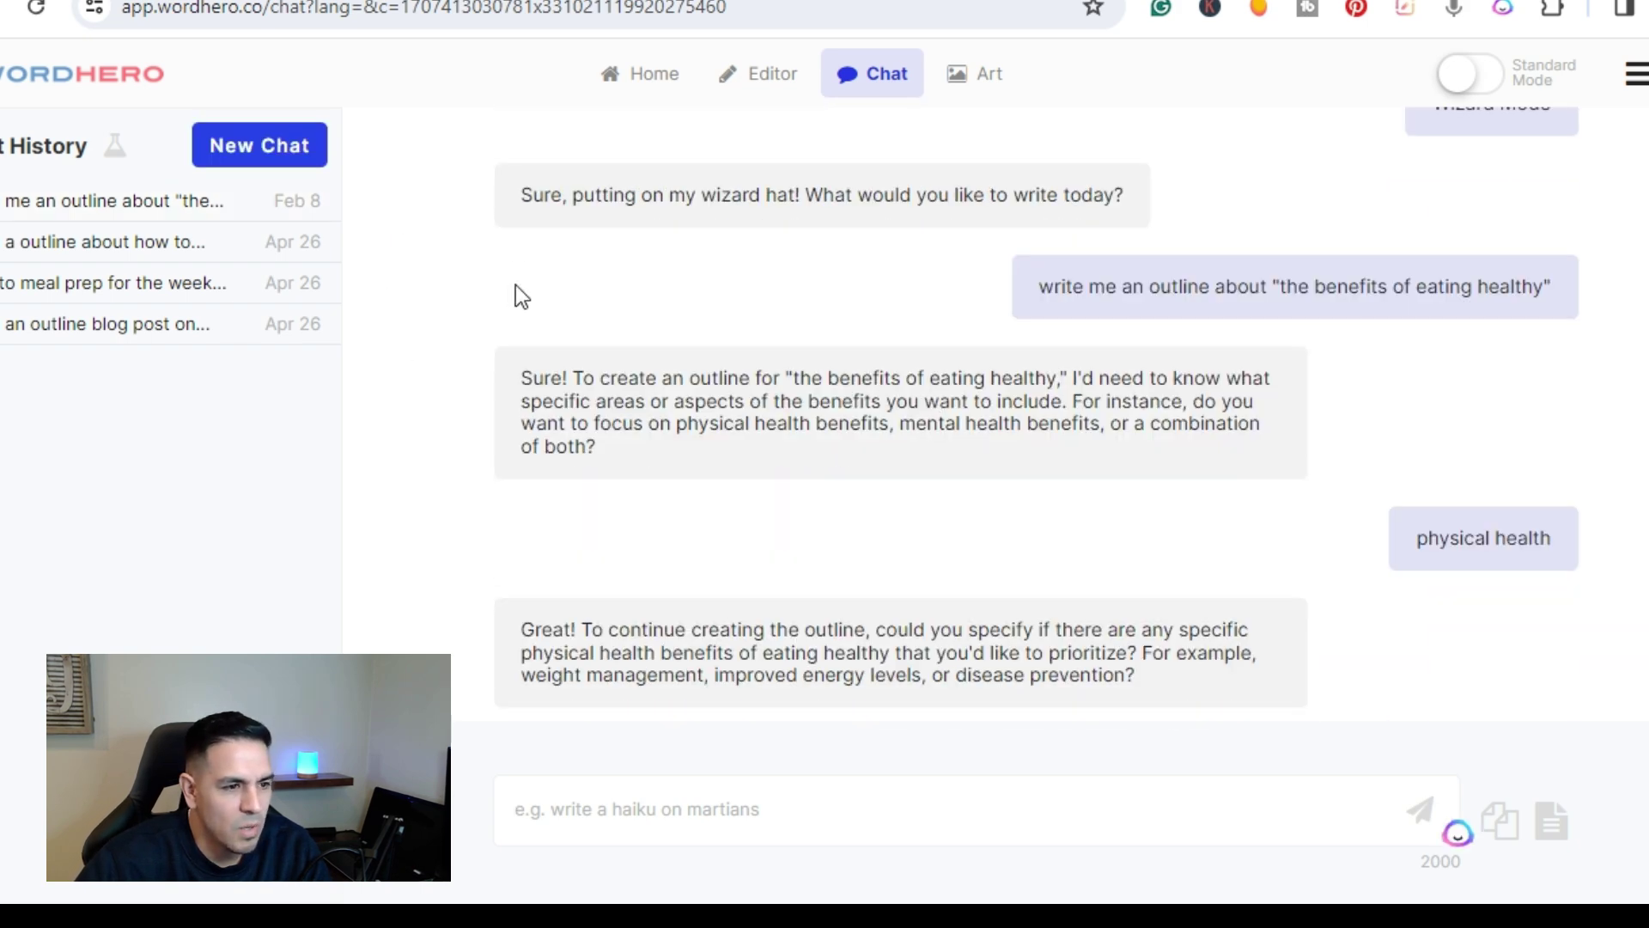
scroll(887, 314, up, 2)
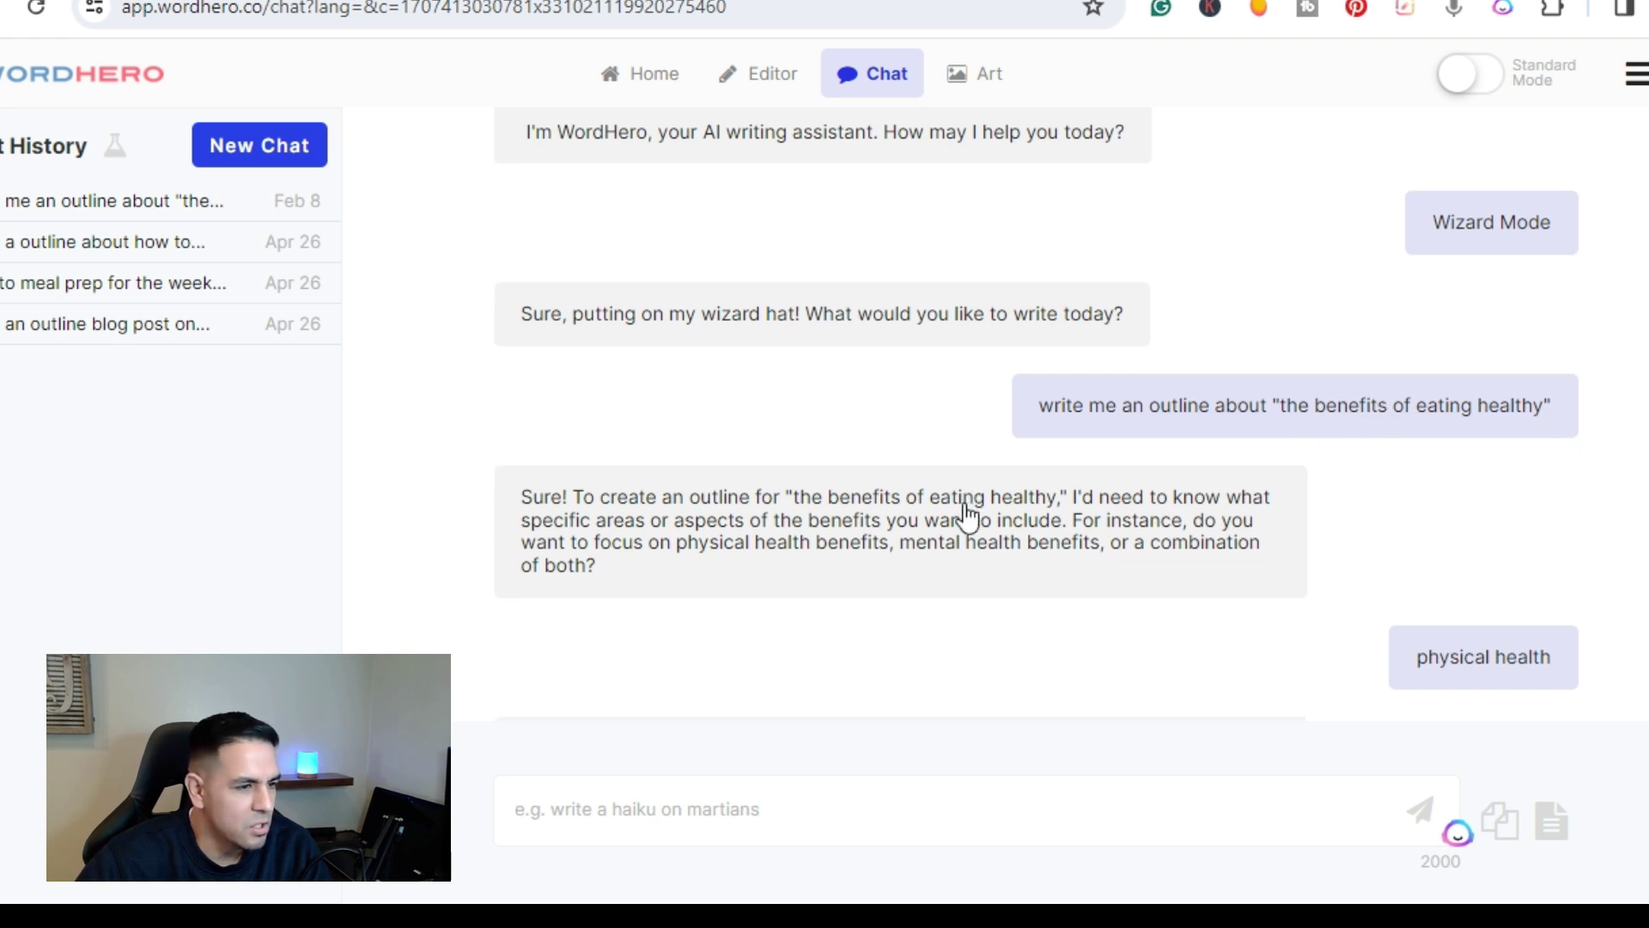
scroll(963, 511, down, 2)
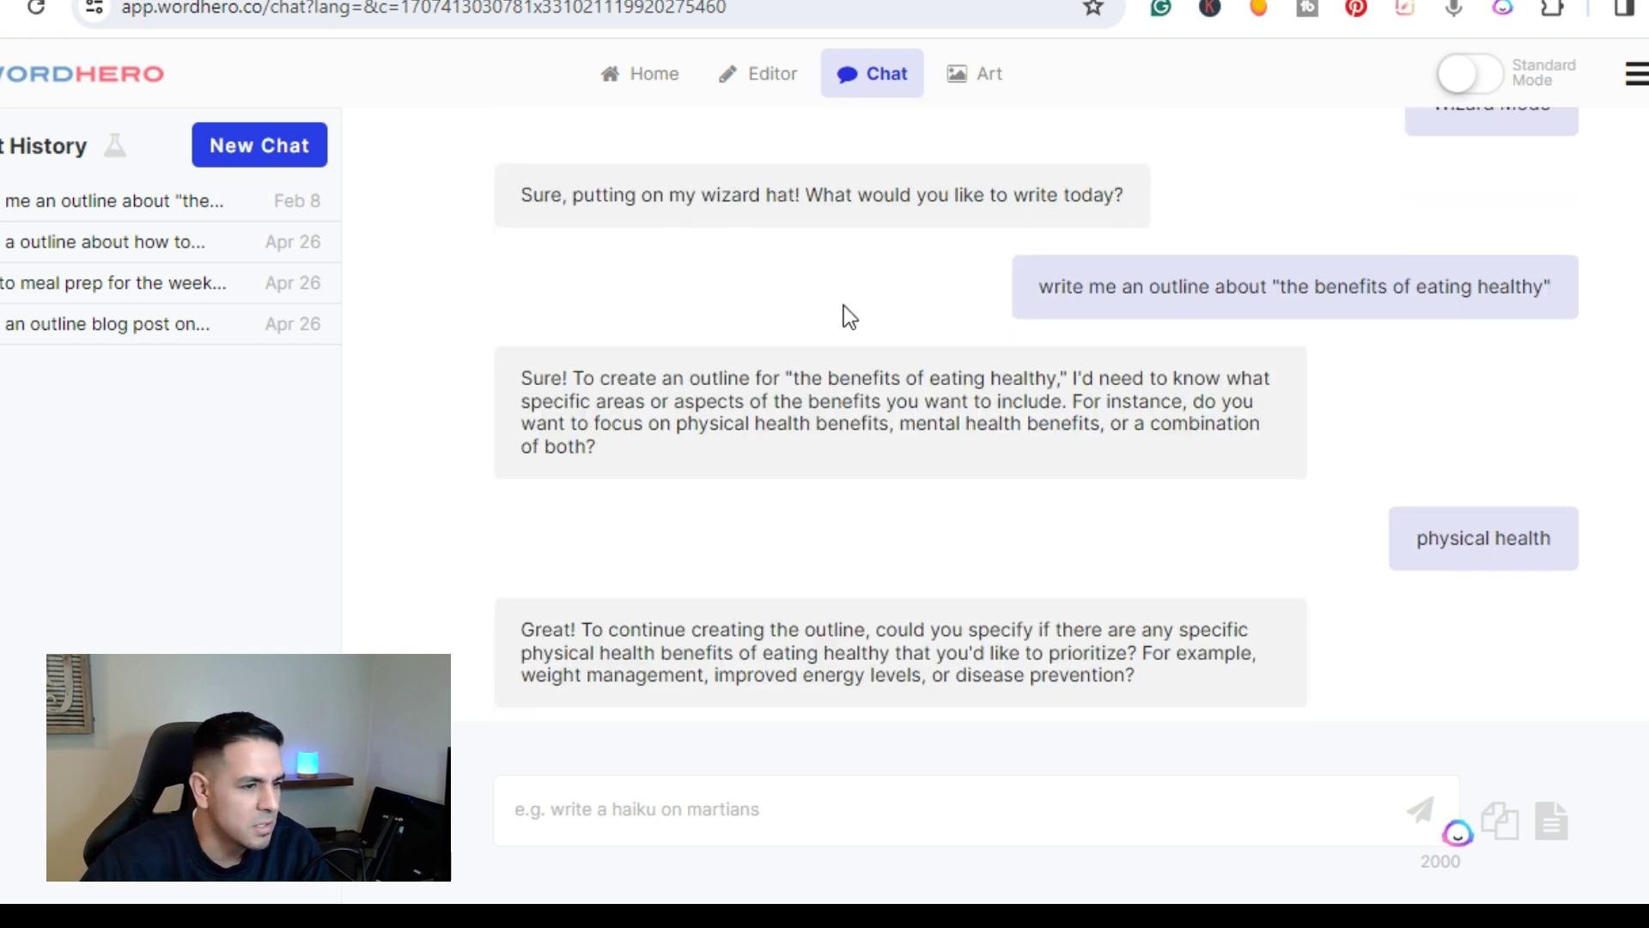
- Reply 'all of them' to the assistant and review the generated seven-part outline
text(all of them)
key(Return)
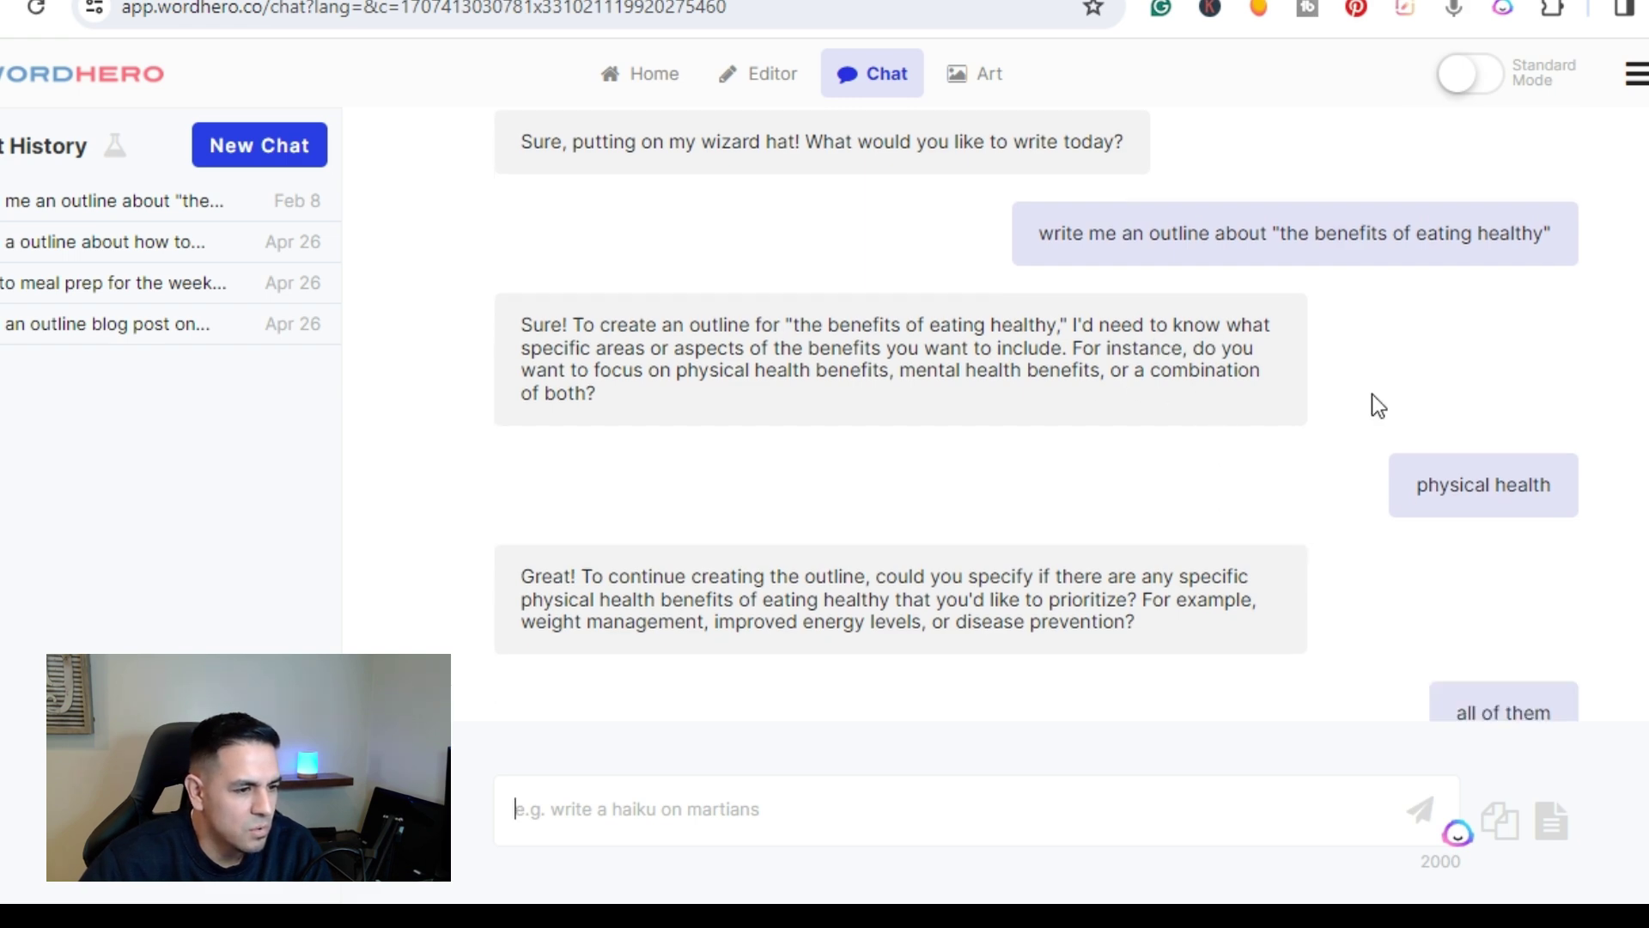
scroll(1035, 479, down, 2)
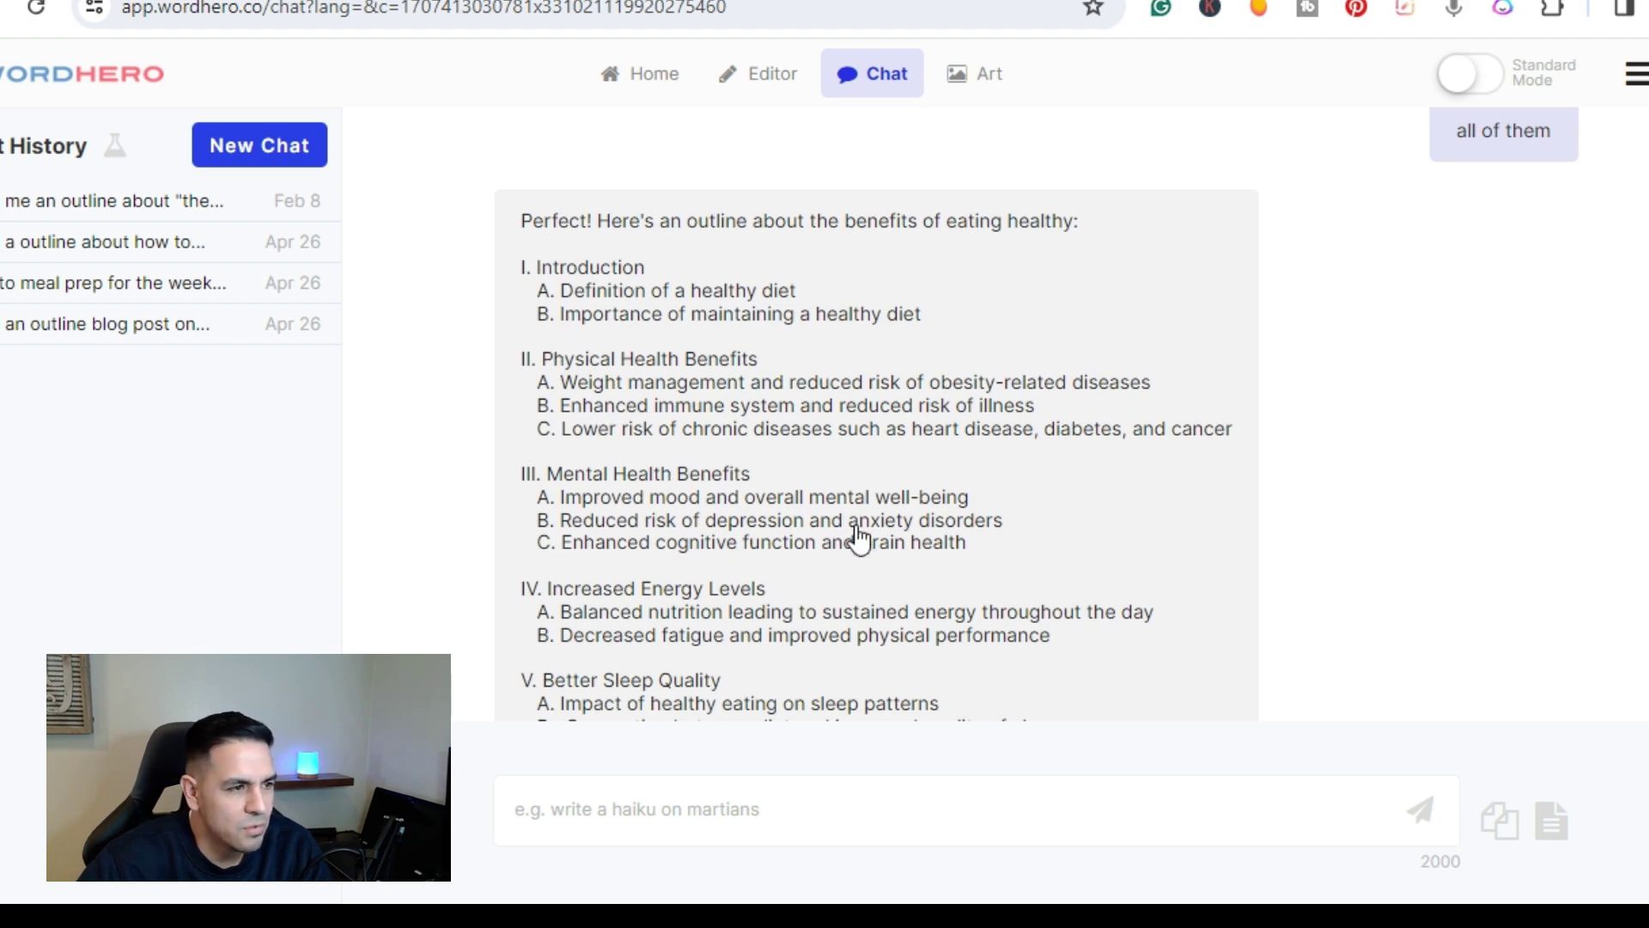
scroll(721, 359, up, 3)
scroll(721, 359, down, 5)
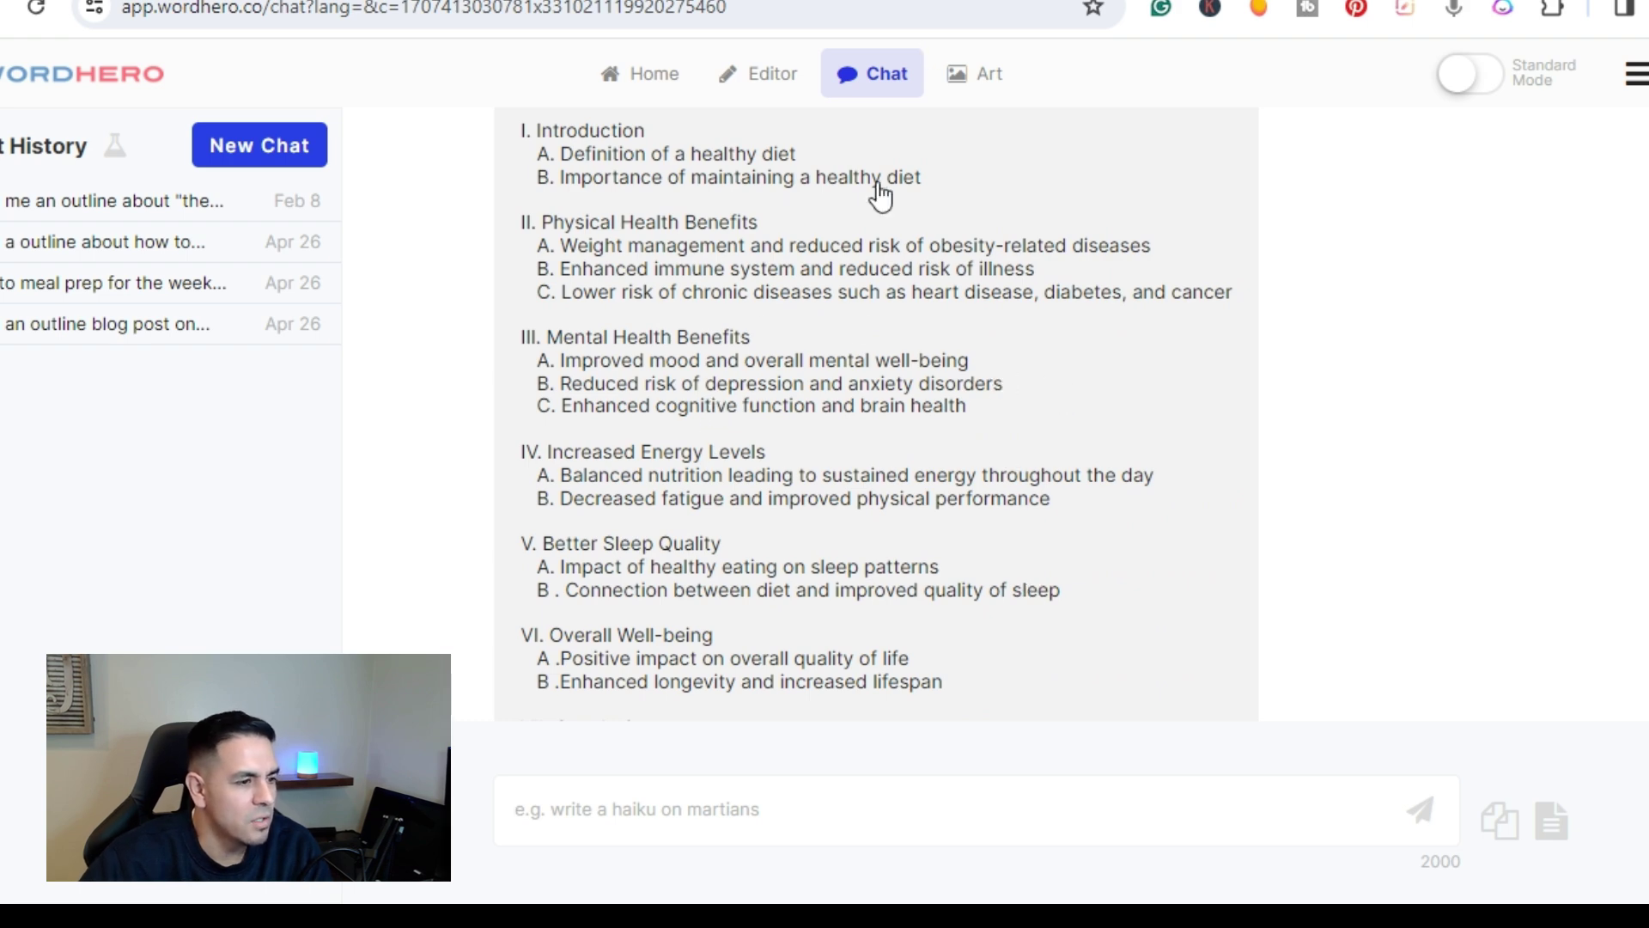
scroll(833, 453, down, 1)
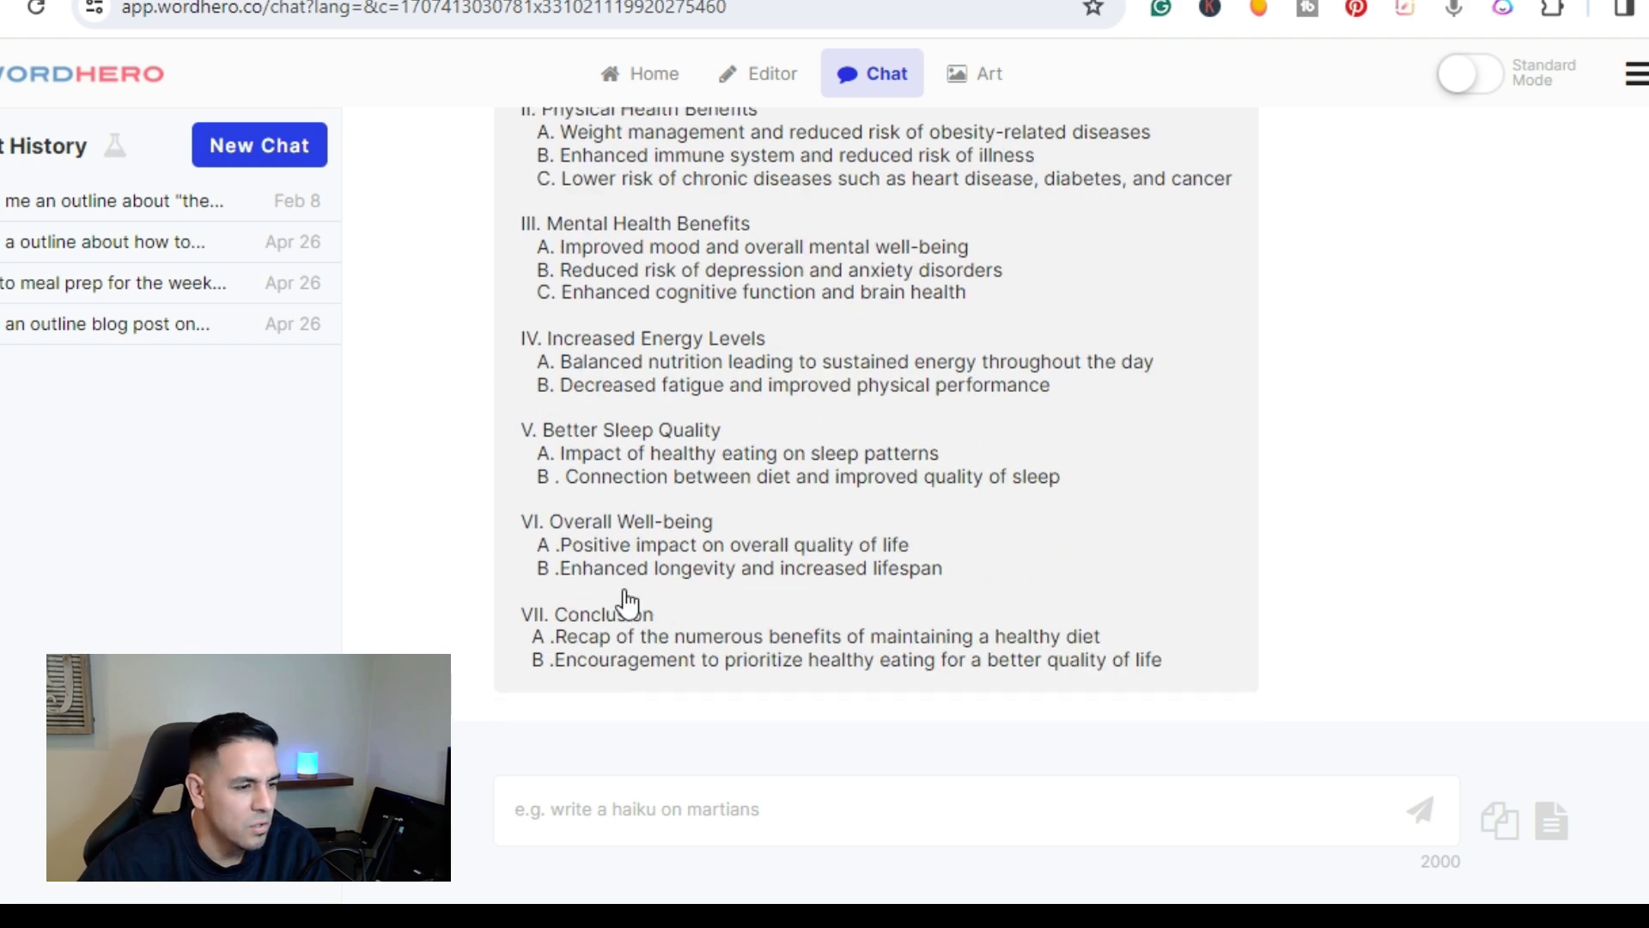
scroll(850, 615, up, 1)
scroll(851, 614, up, 10)
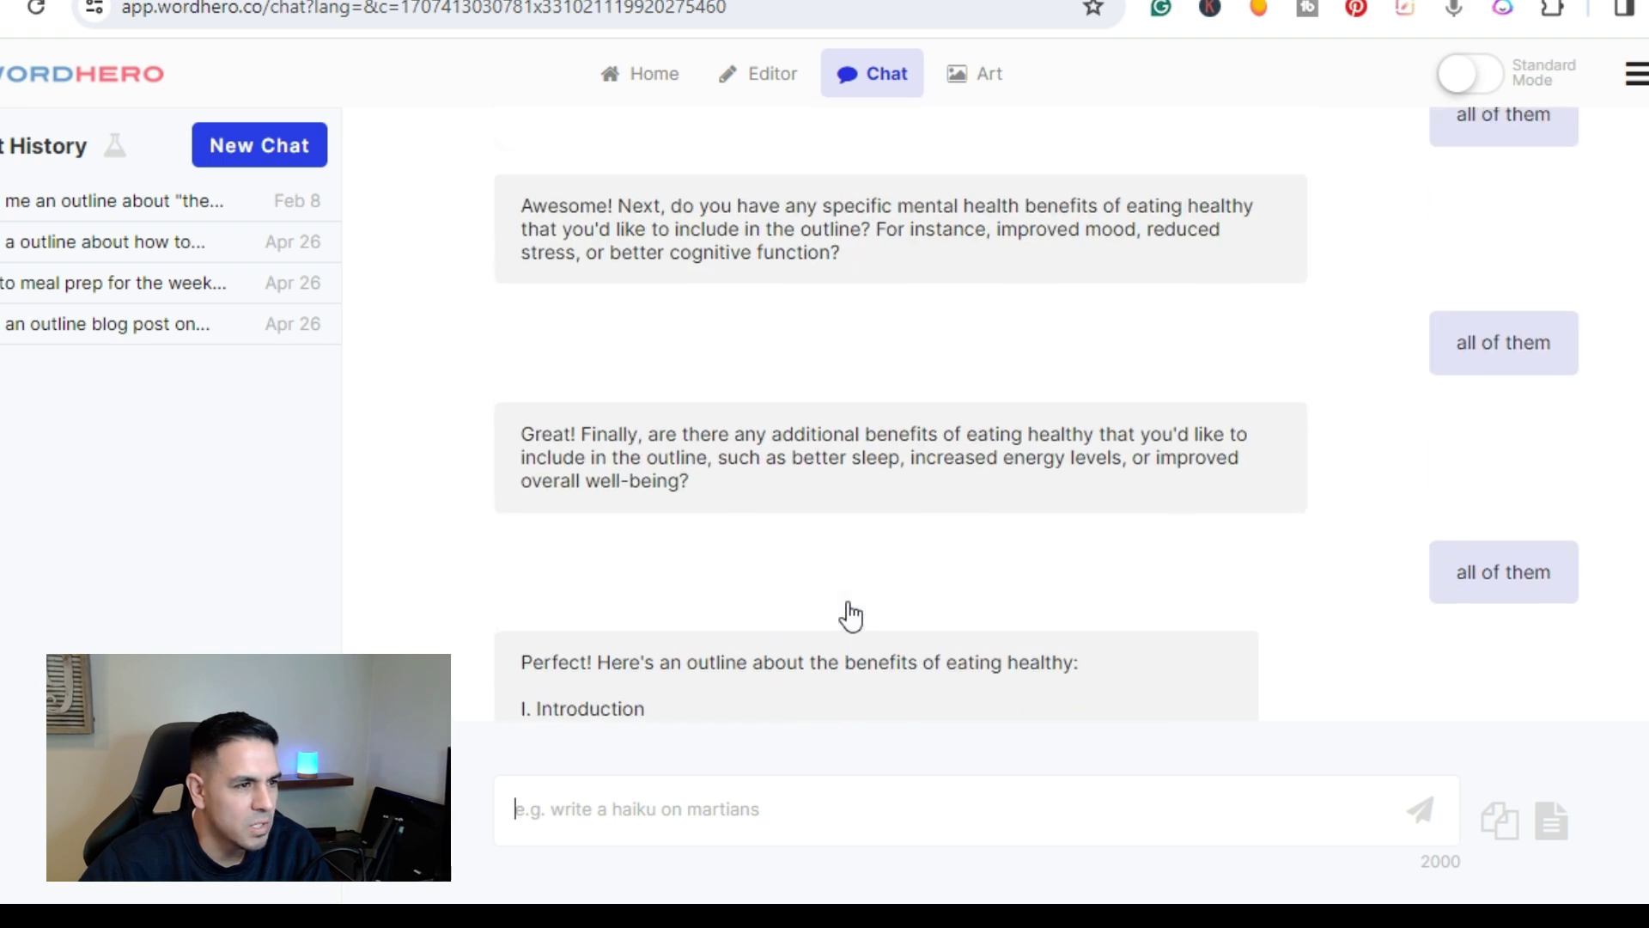
- On the Art page, enlarge and close three of the AI images of people typing
click(967, 86)
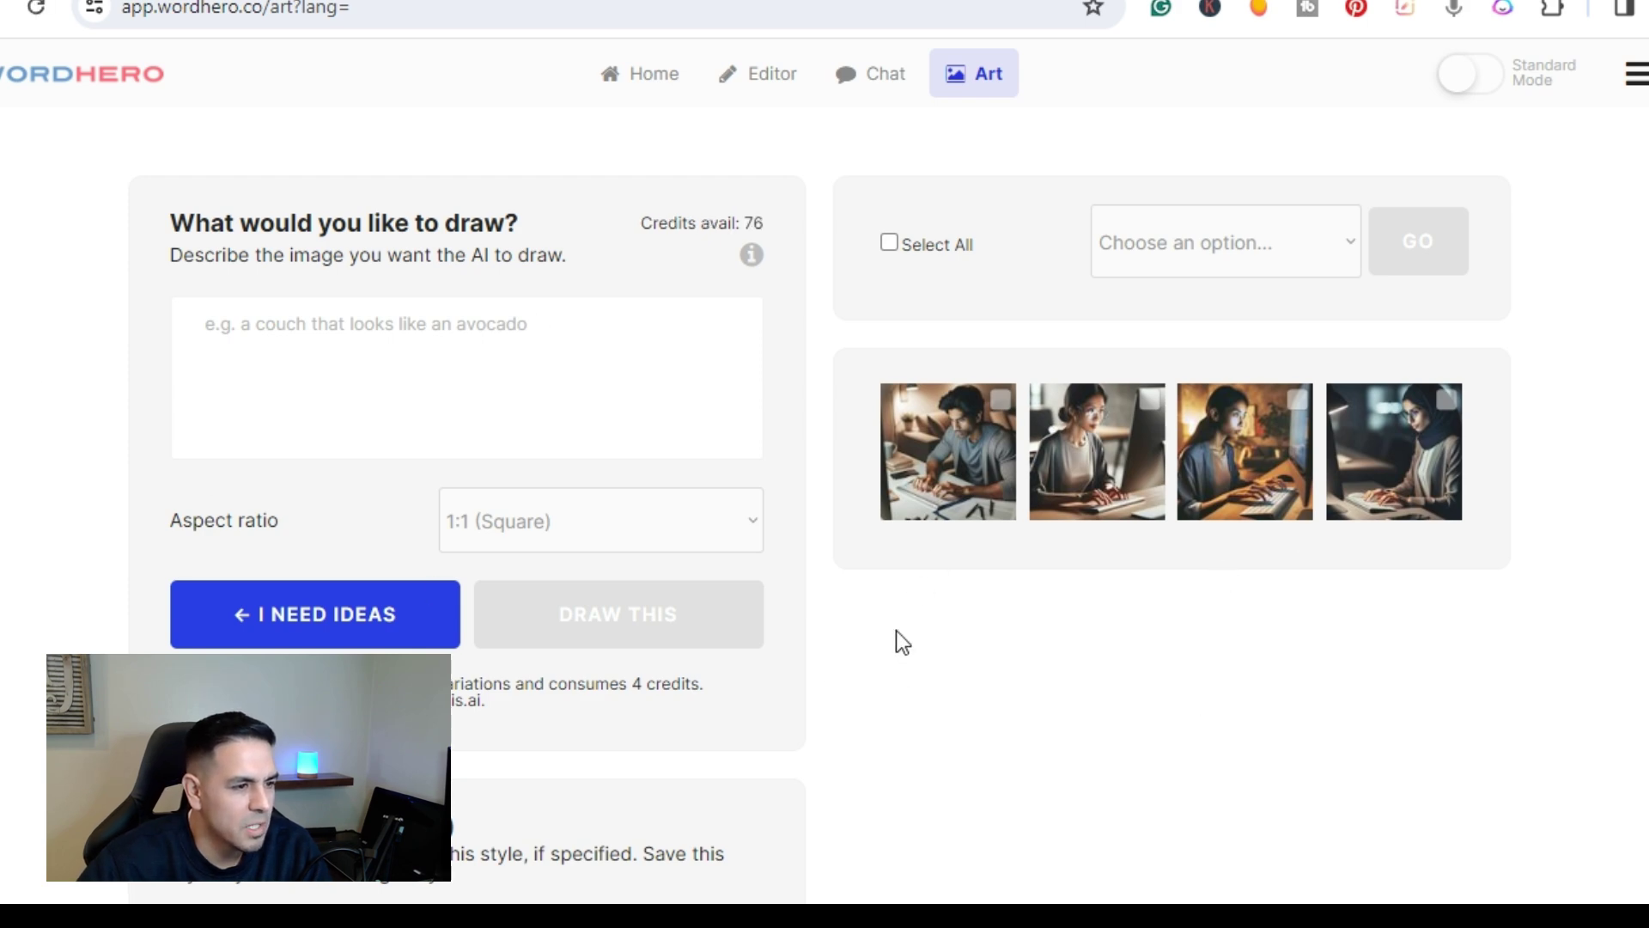
click(934, 484)
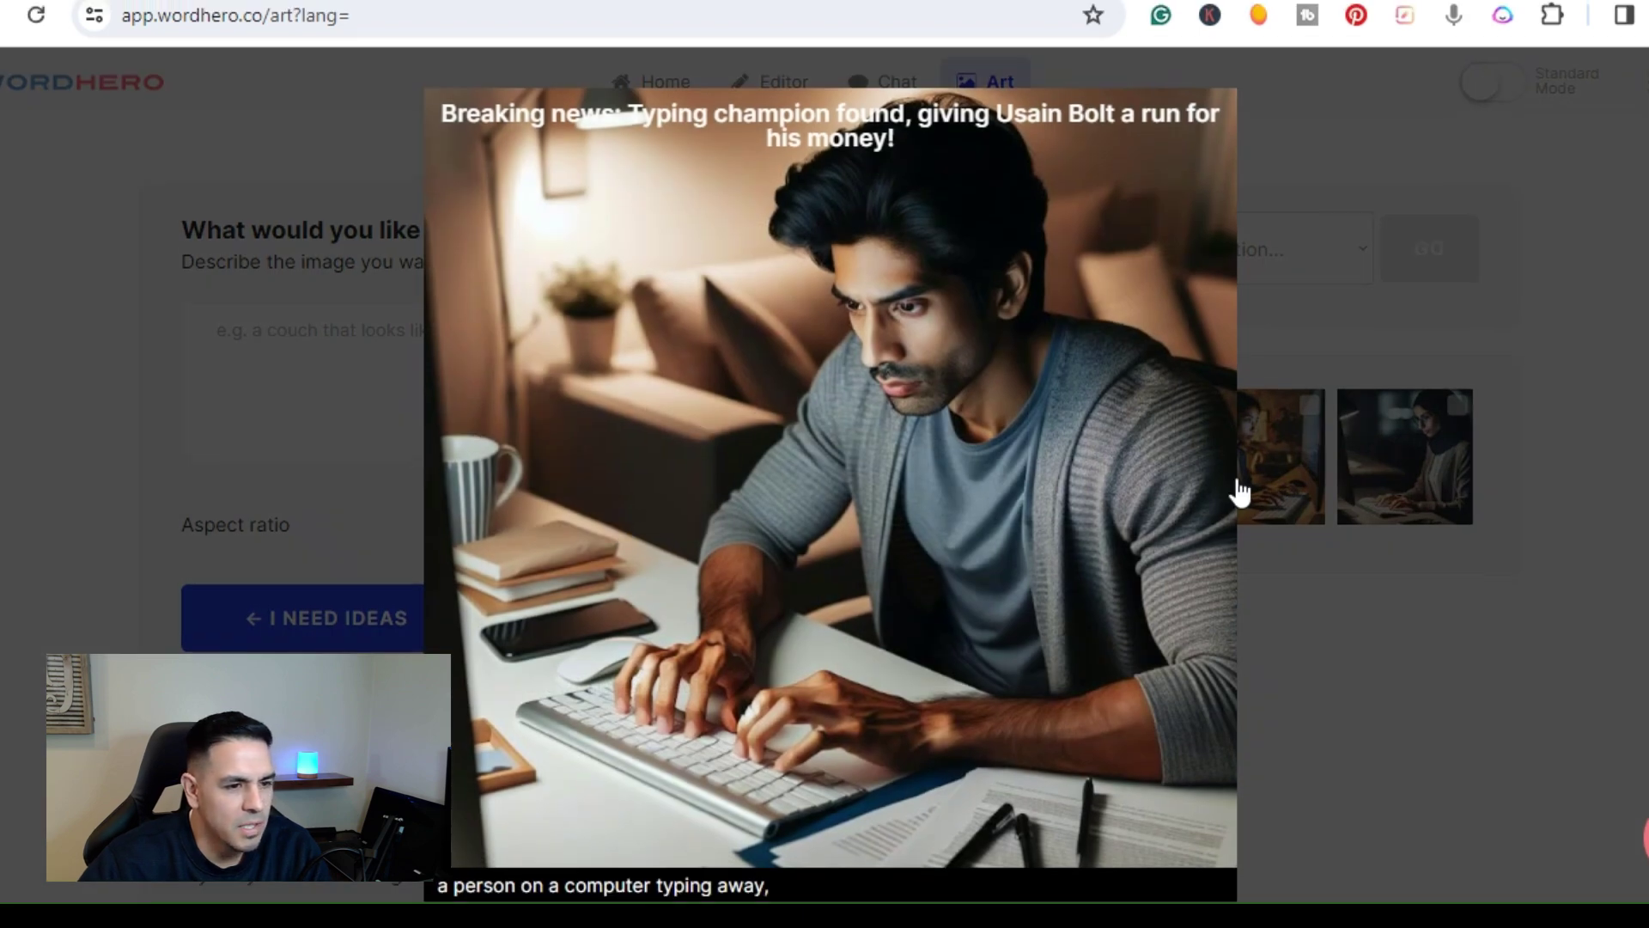
click(1550, 361)
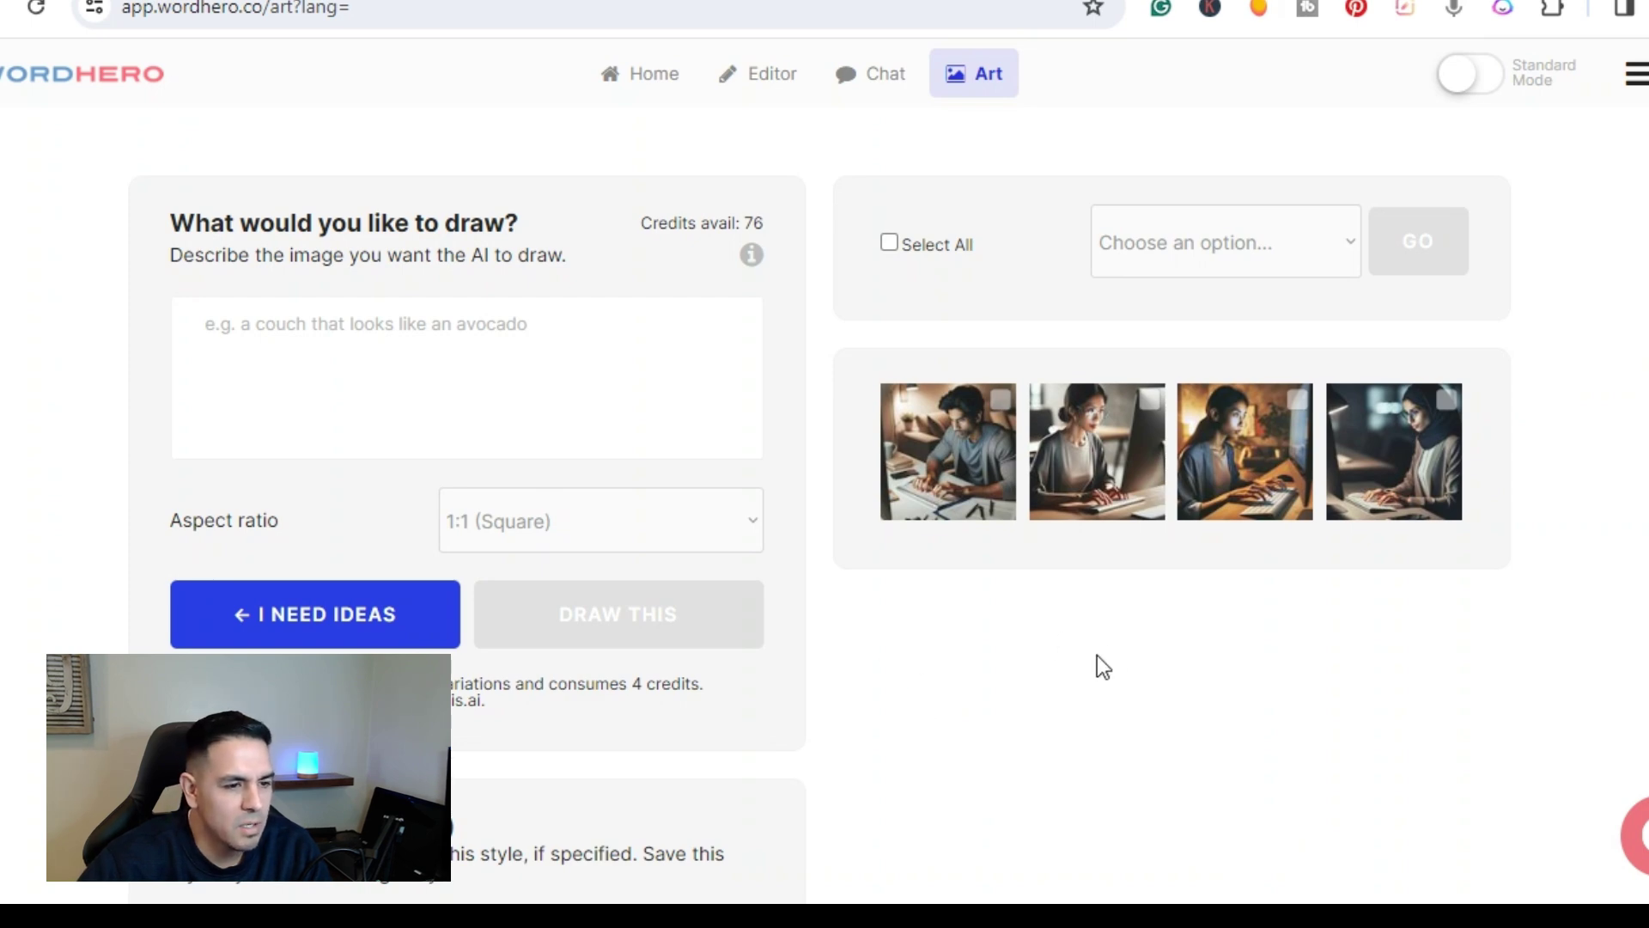
click(1125, 479)
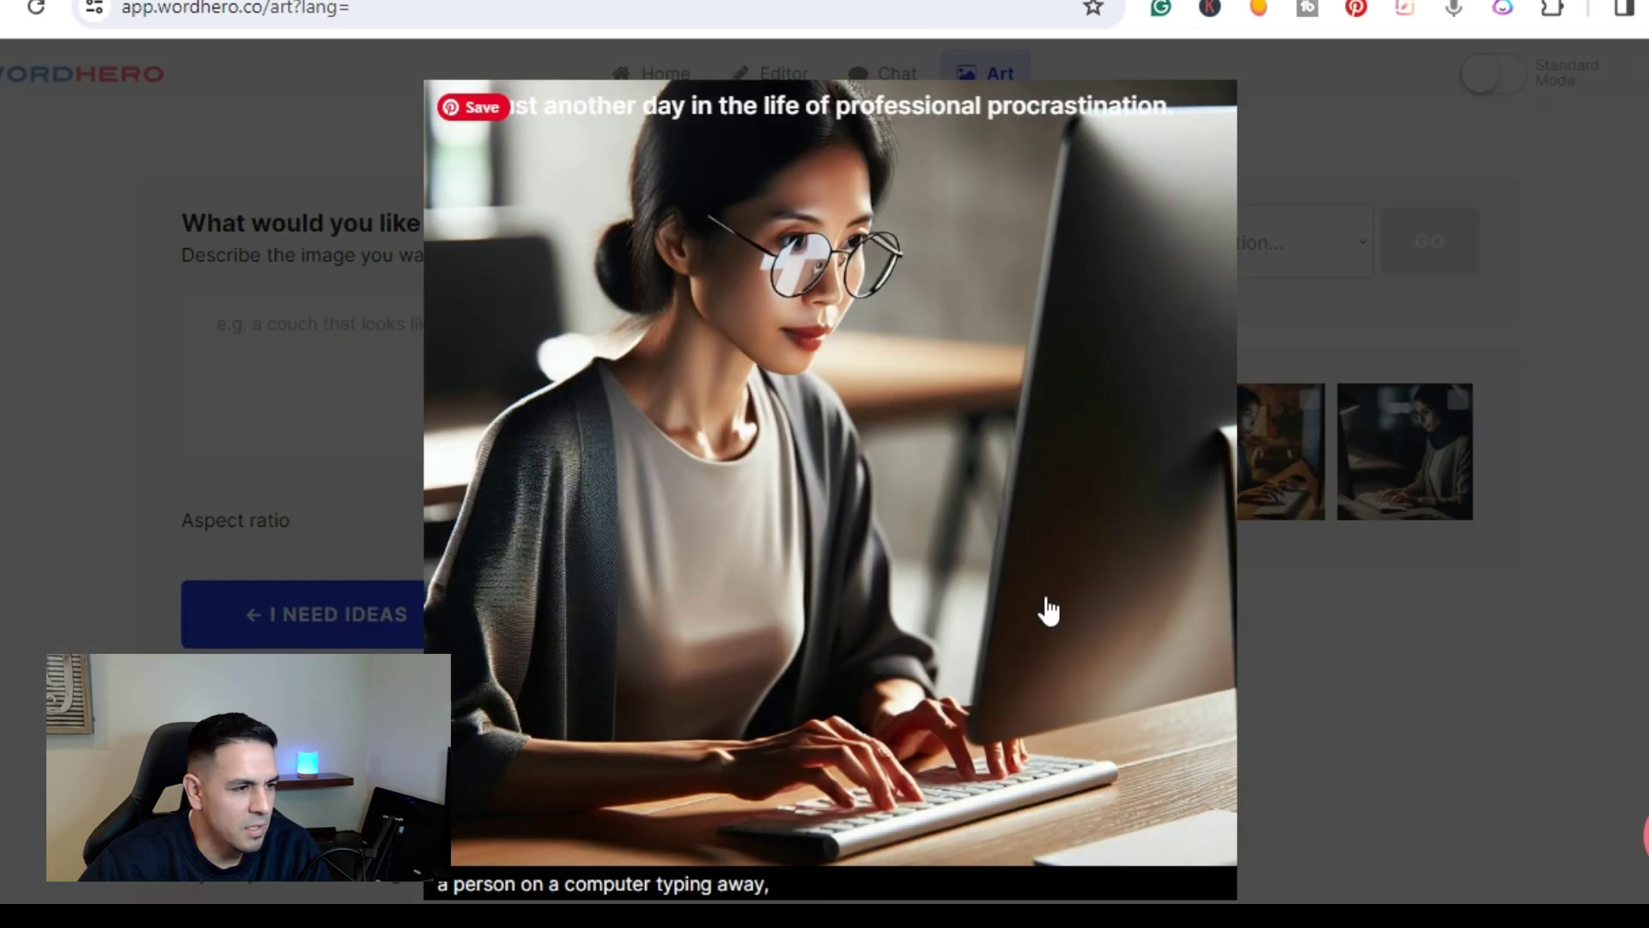
click(1383, 645)
click(1261, 464)
click(1471, 646)
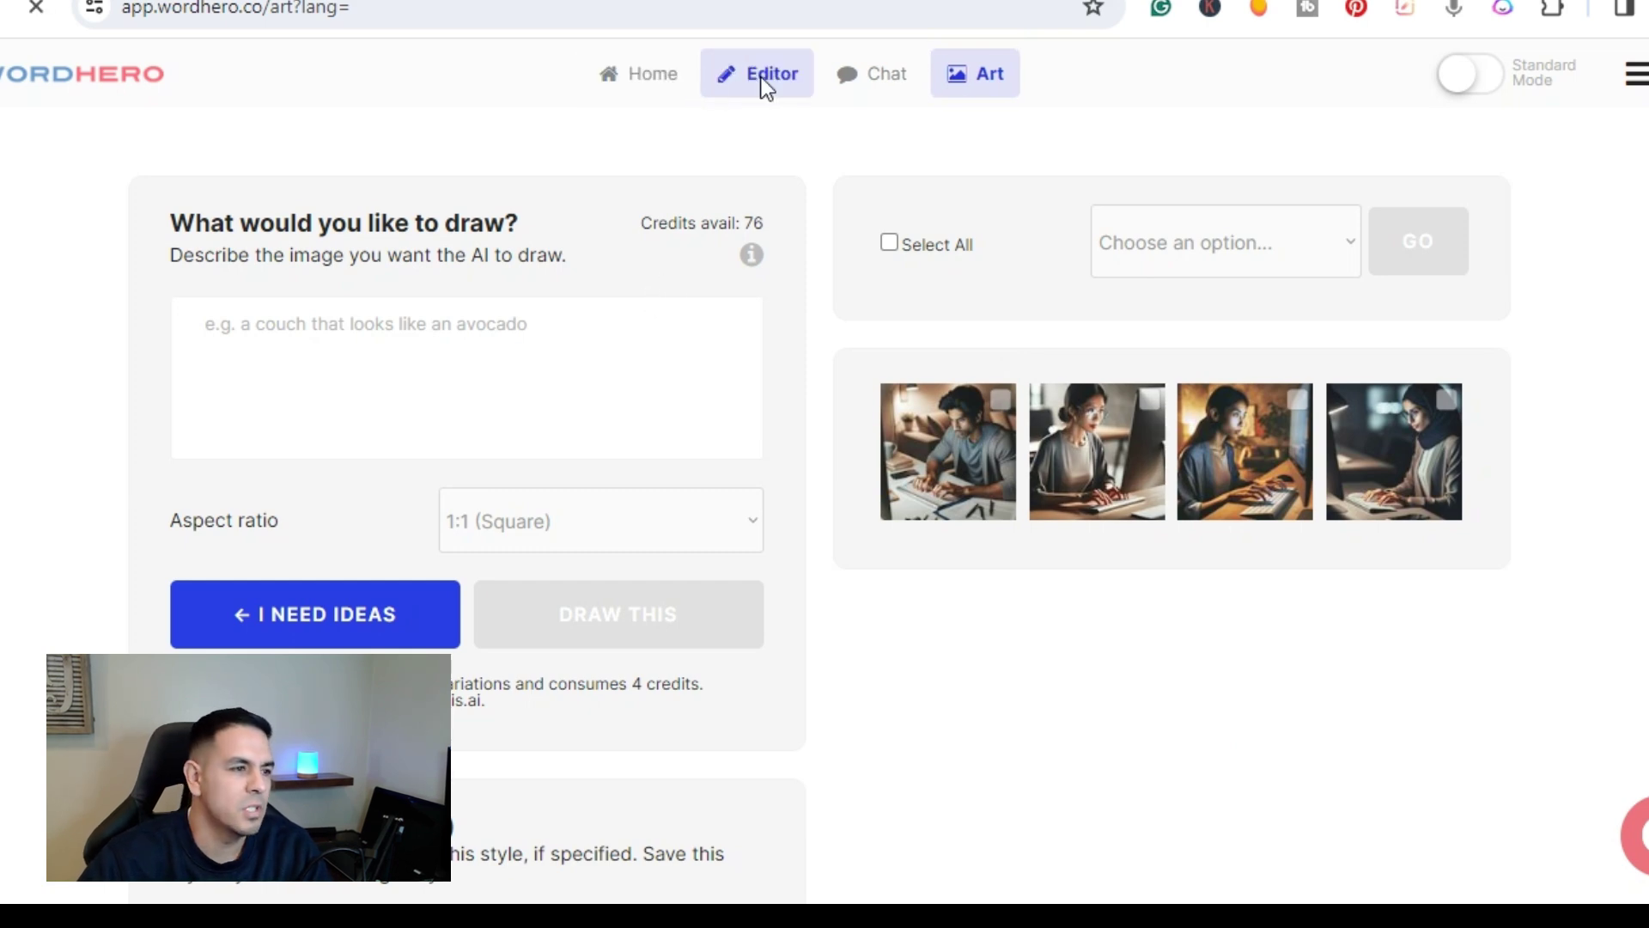
- Return to the Home dashboard and scroll through the writing-tool cards
click(761, 78)
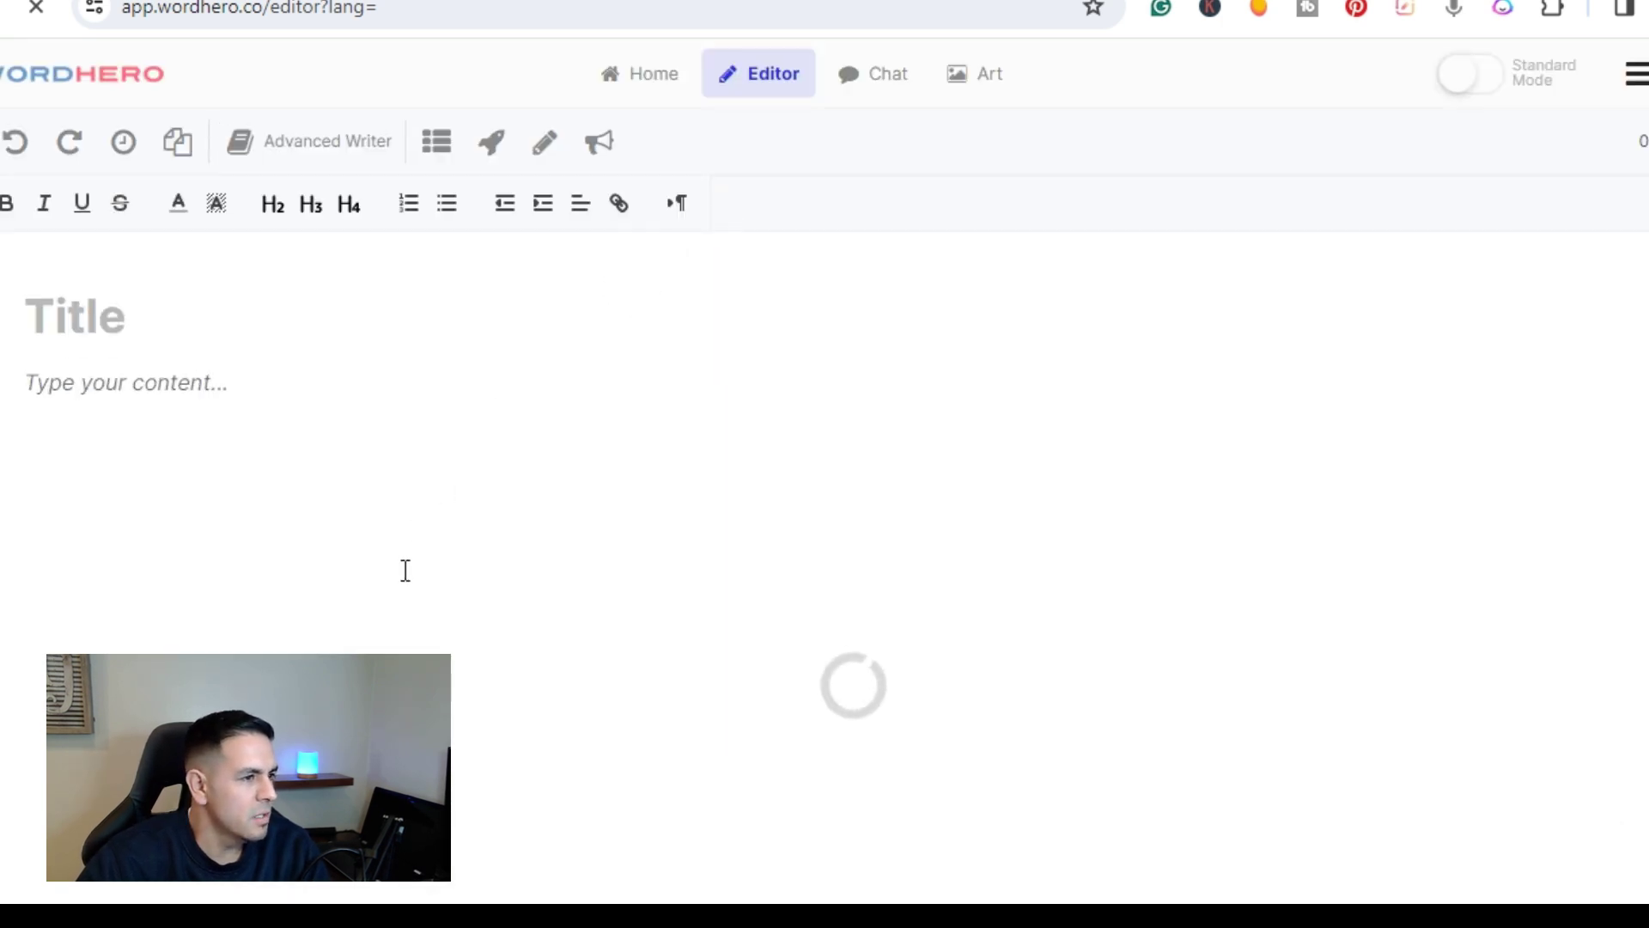
click(657, 84)
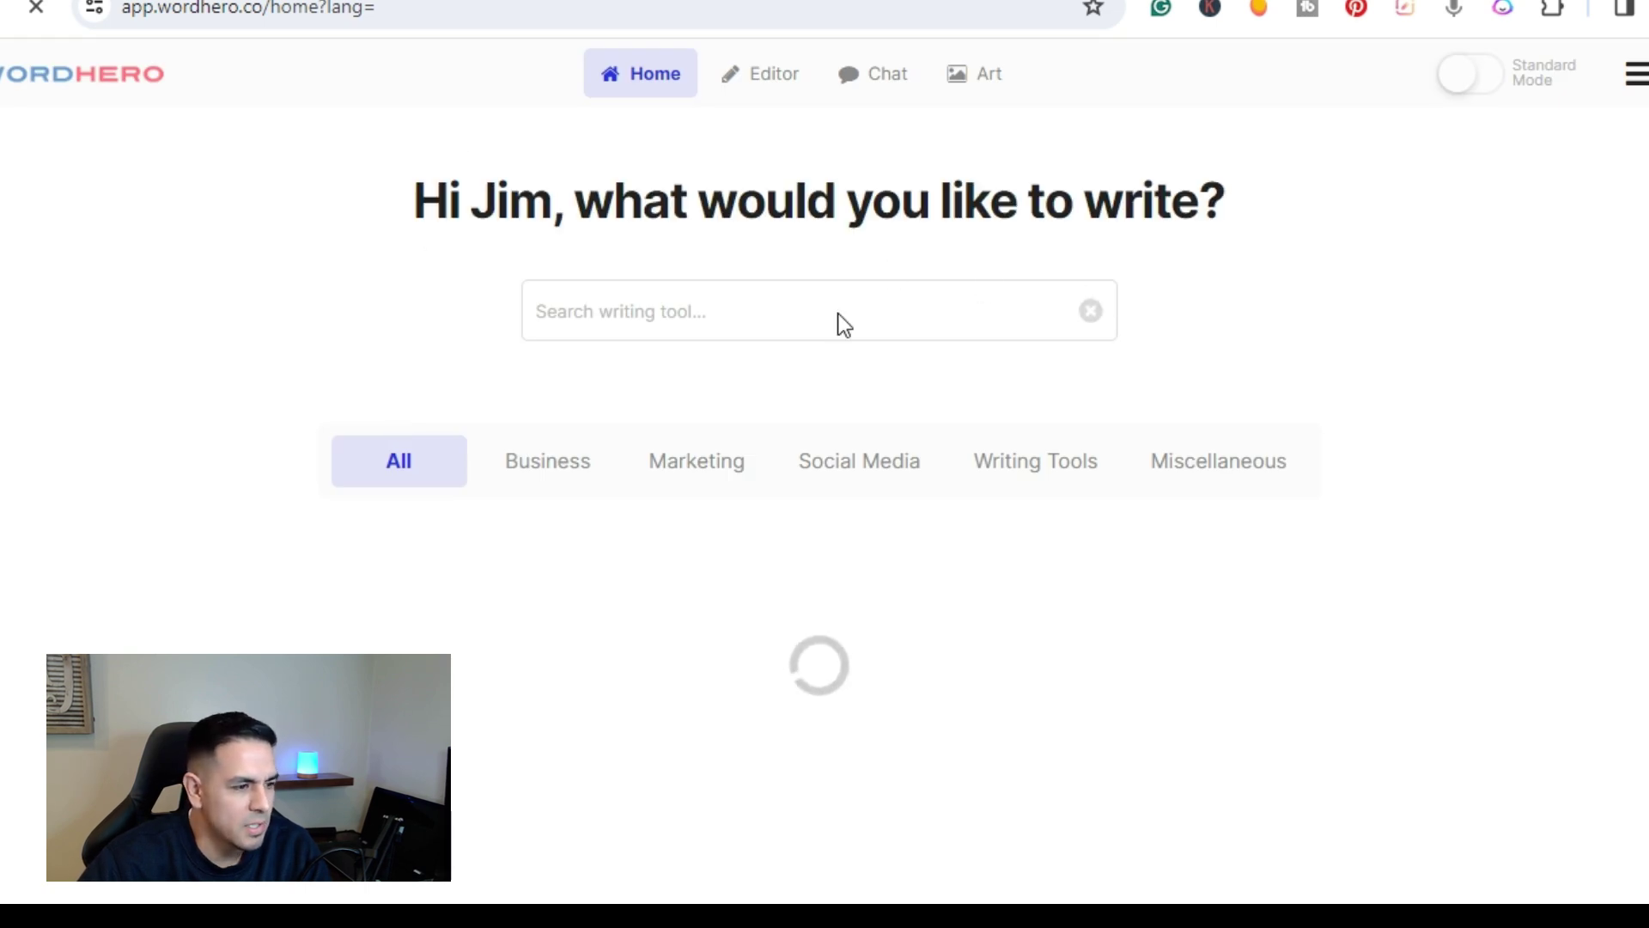
click(544, 309)
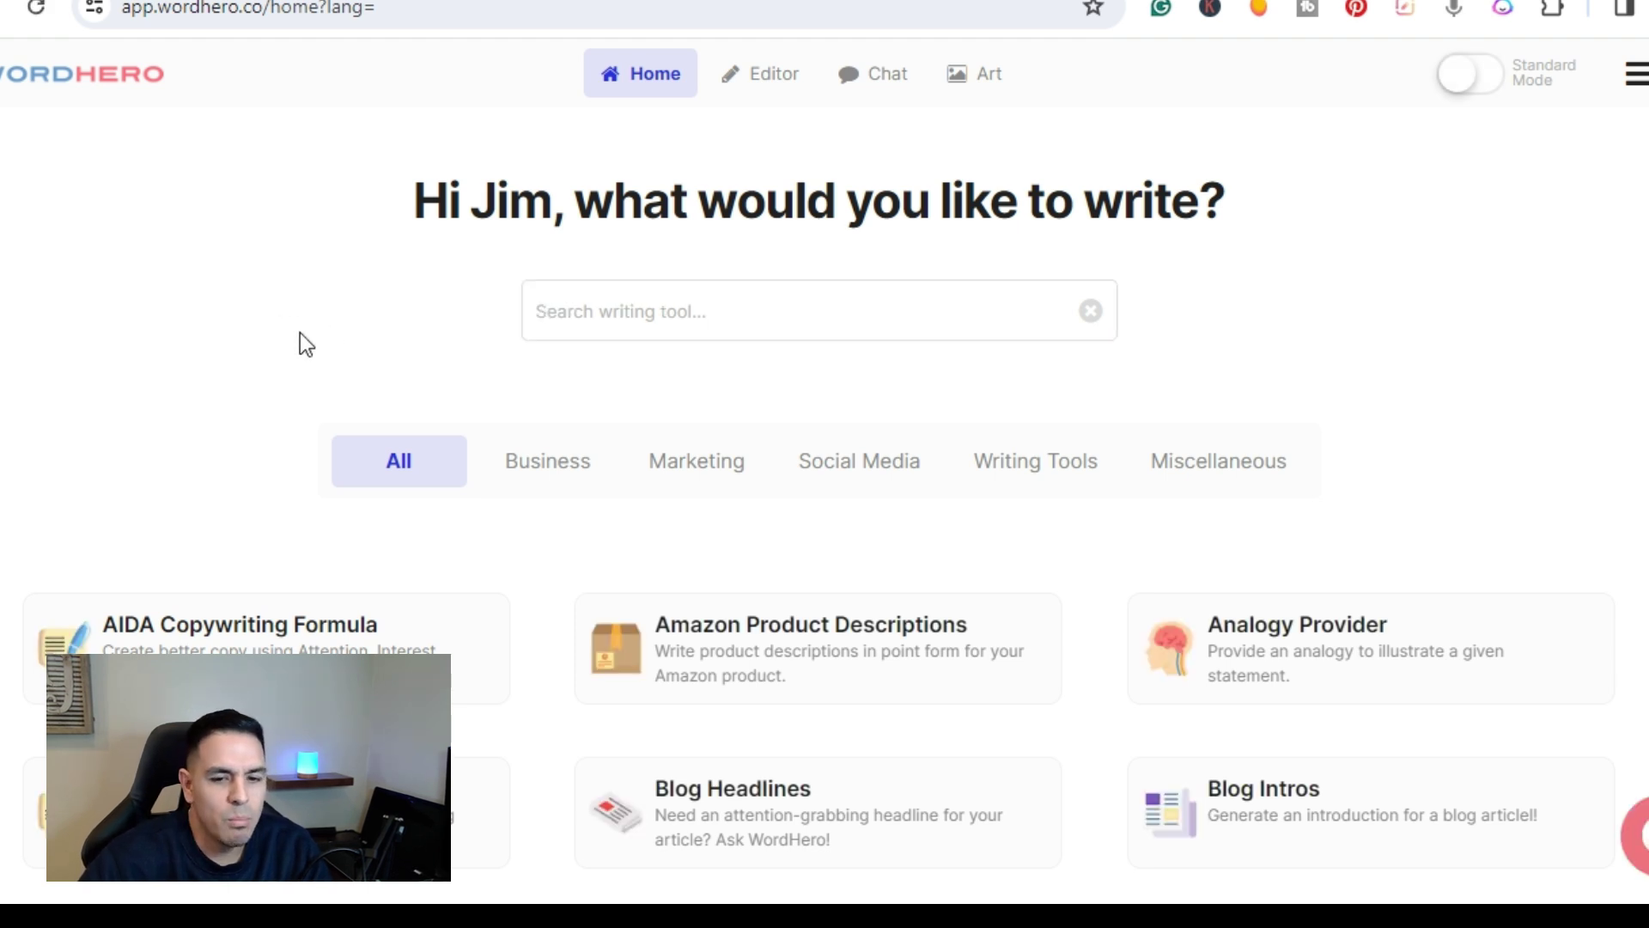
scroll(300, 323, down, 2)
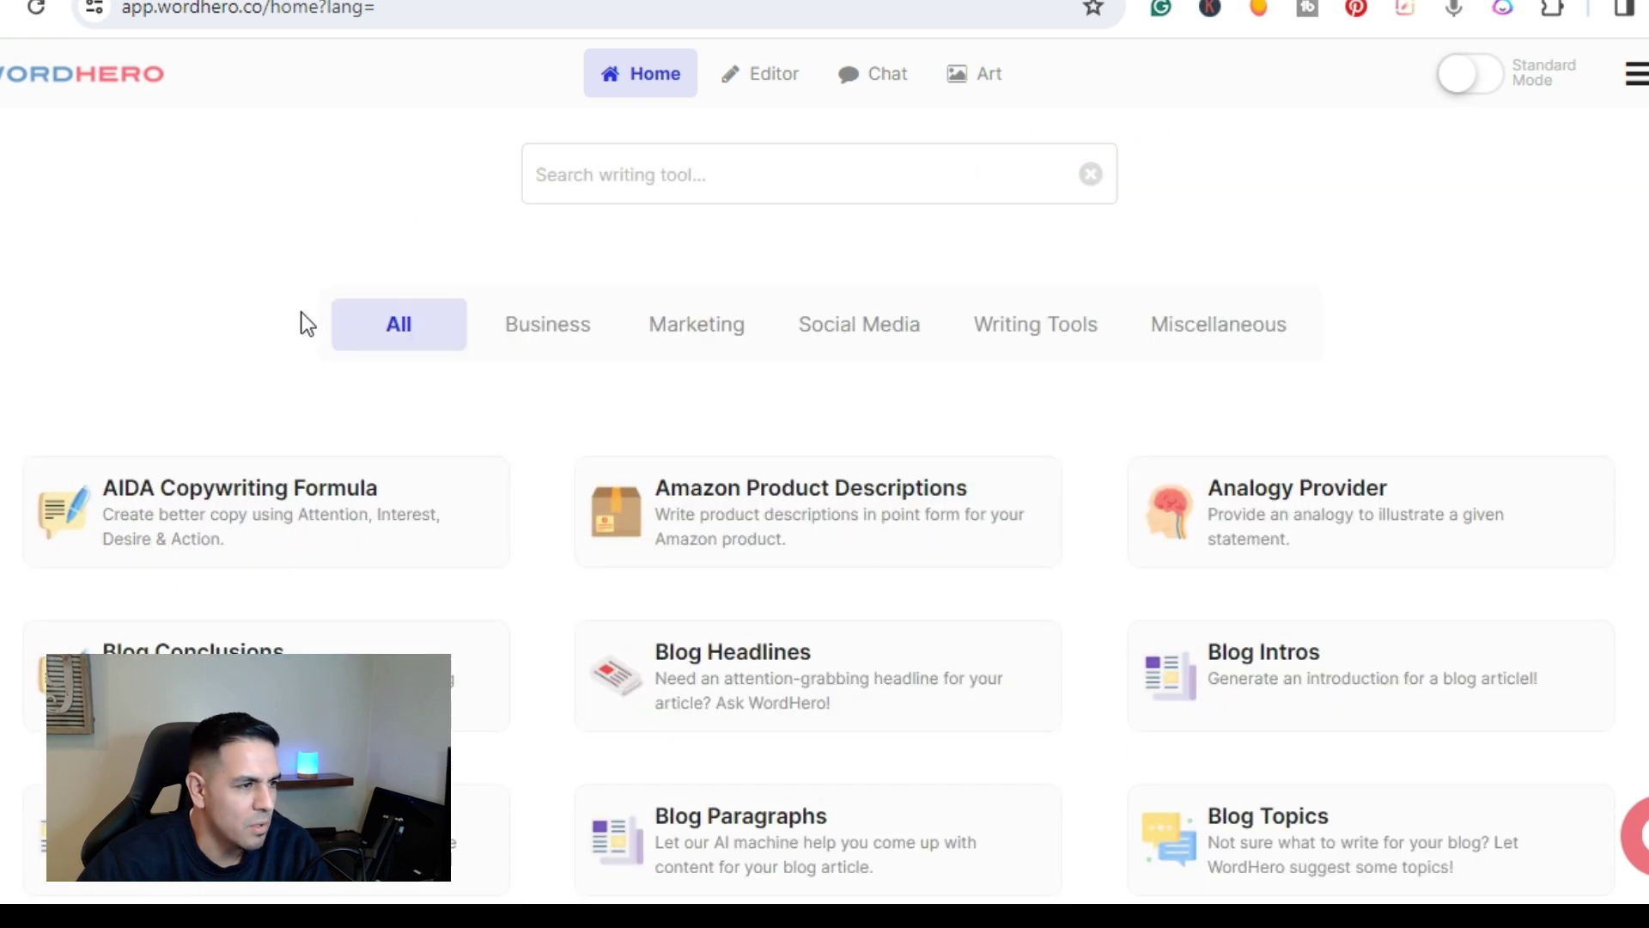
scroll(296, 319, up, 2)
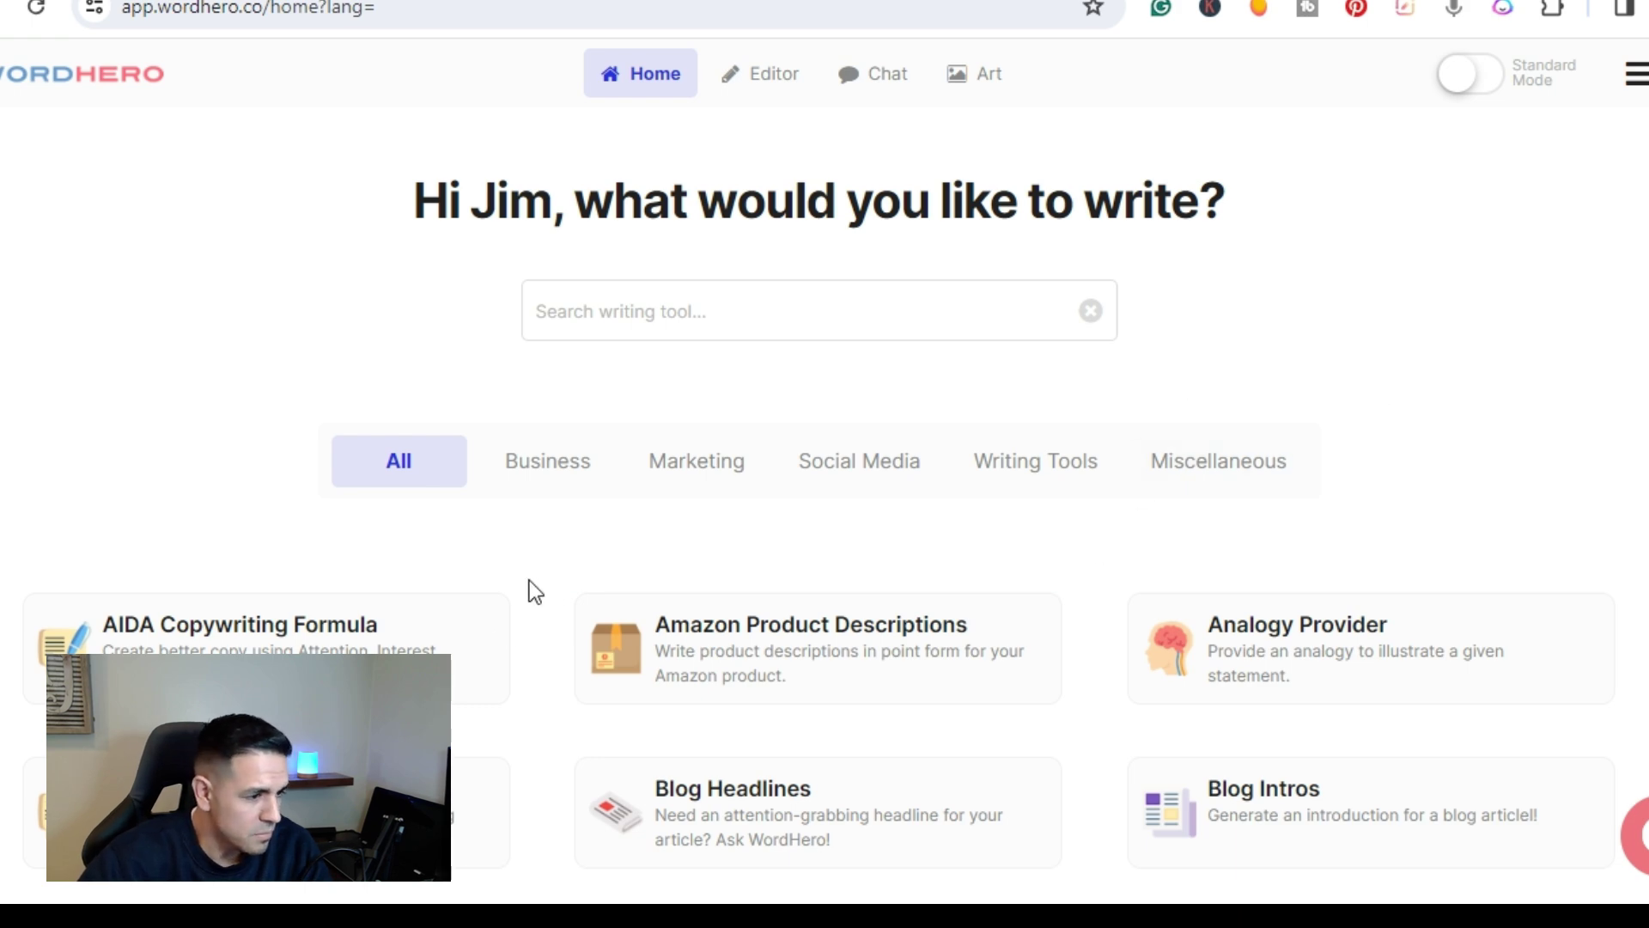
scroll(530, 579, down, 5)
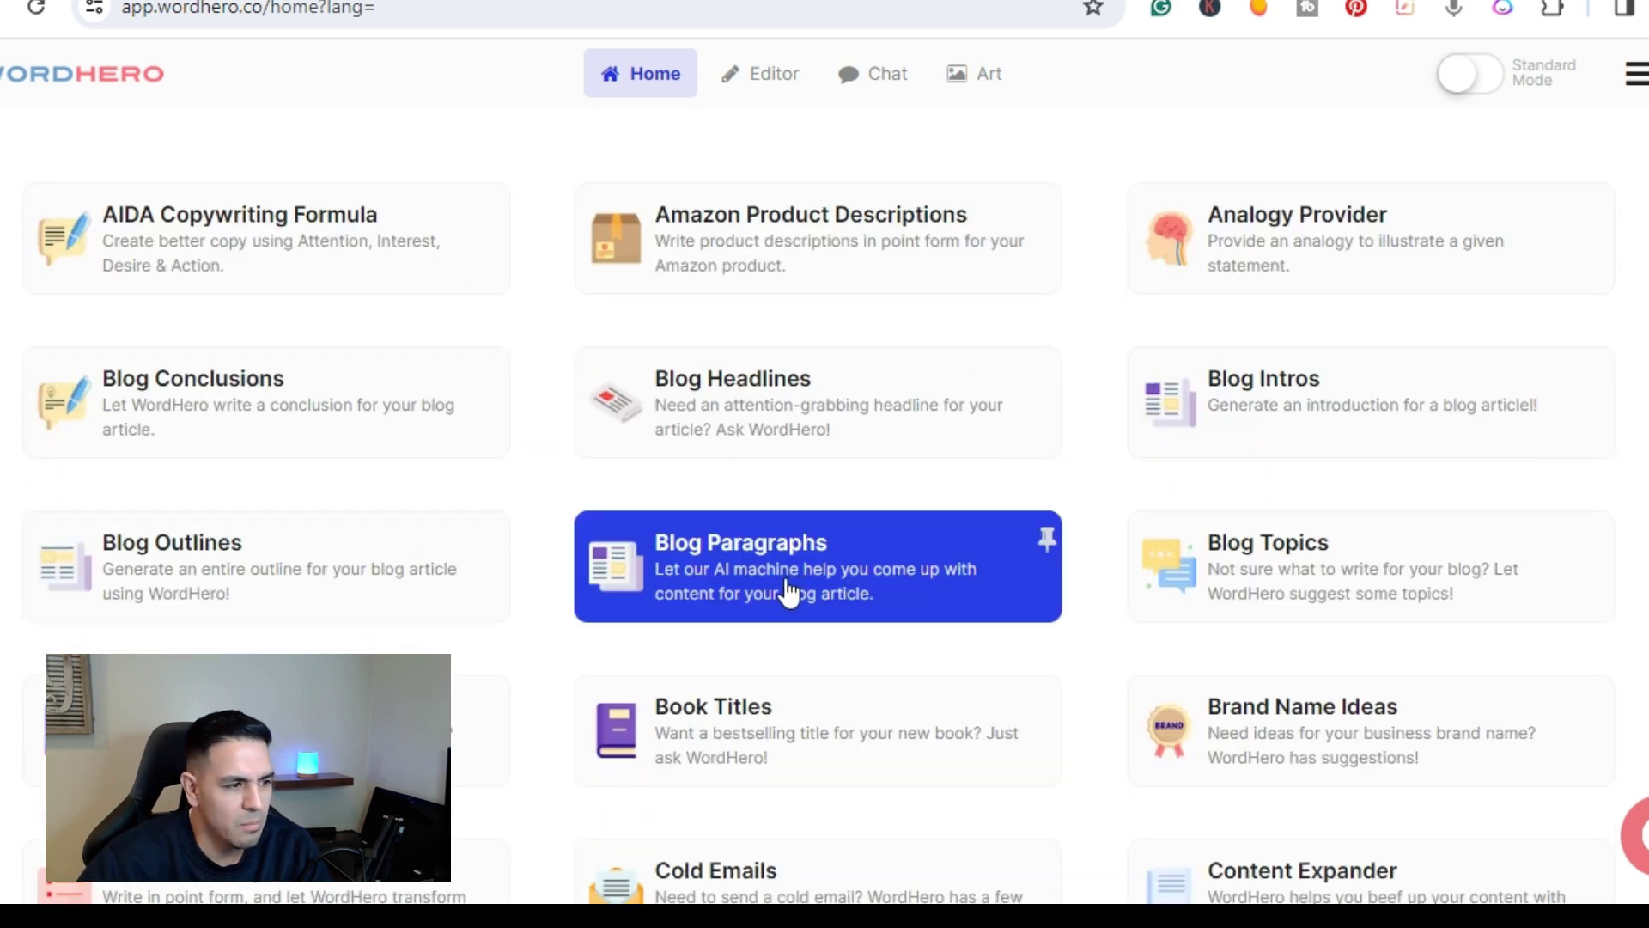
- Open Blog Paragraphs, reveal its Advanced Options, and go to the Brand voices page
click(783, 591)
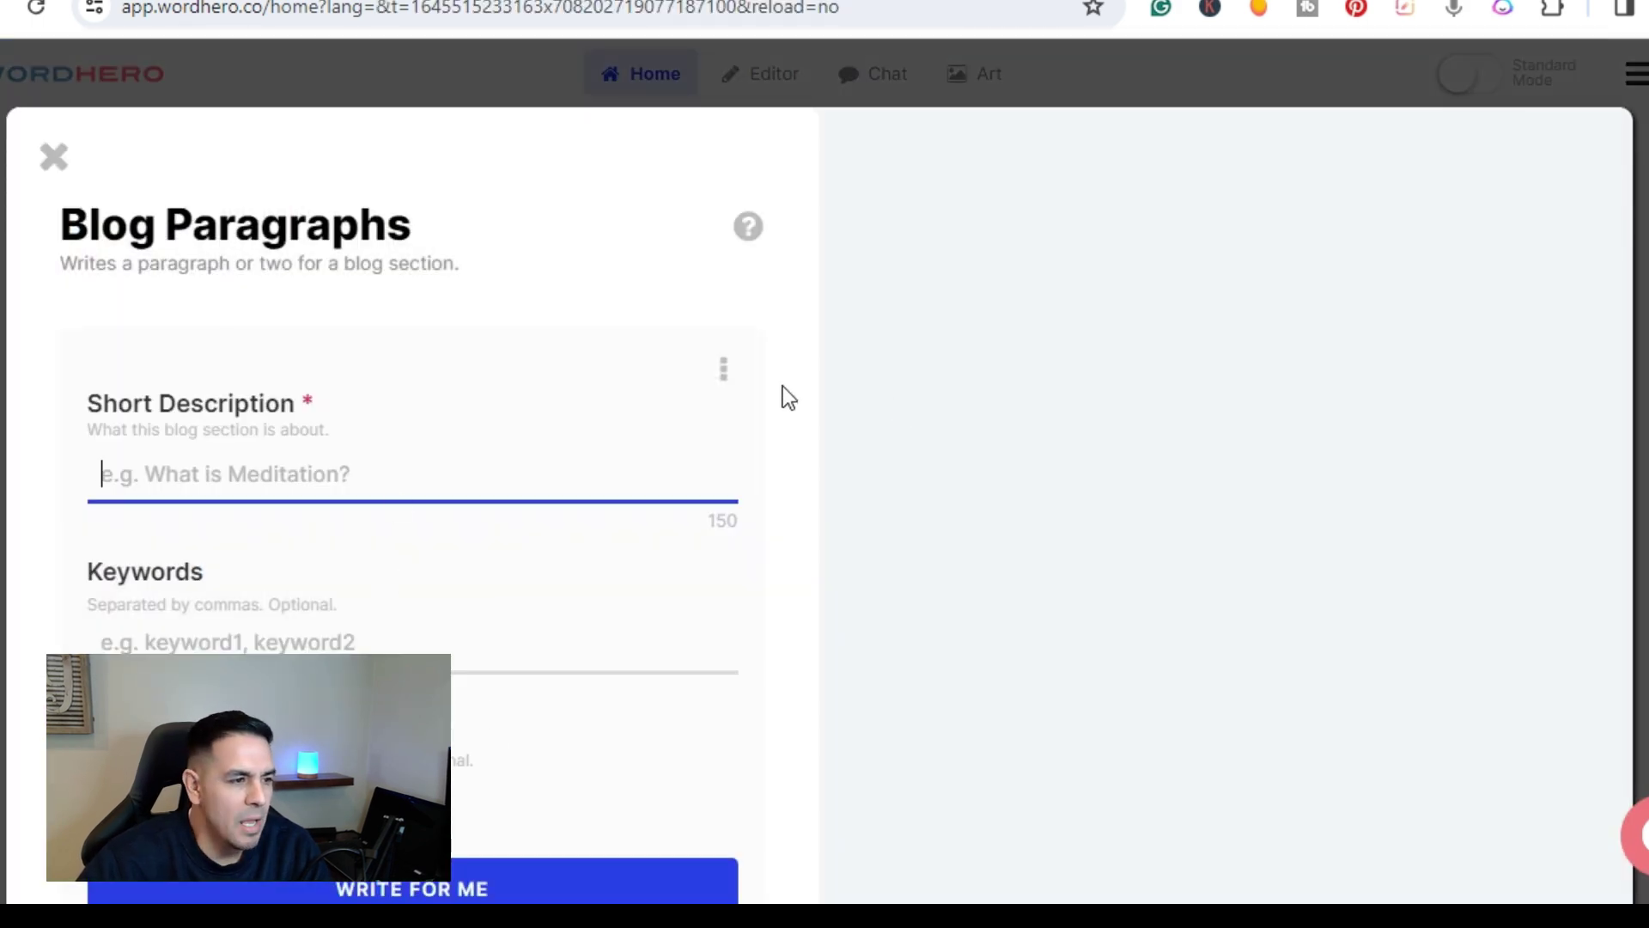
click(724, 371)
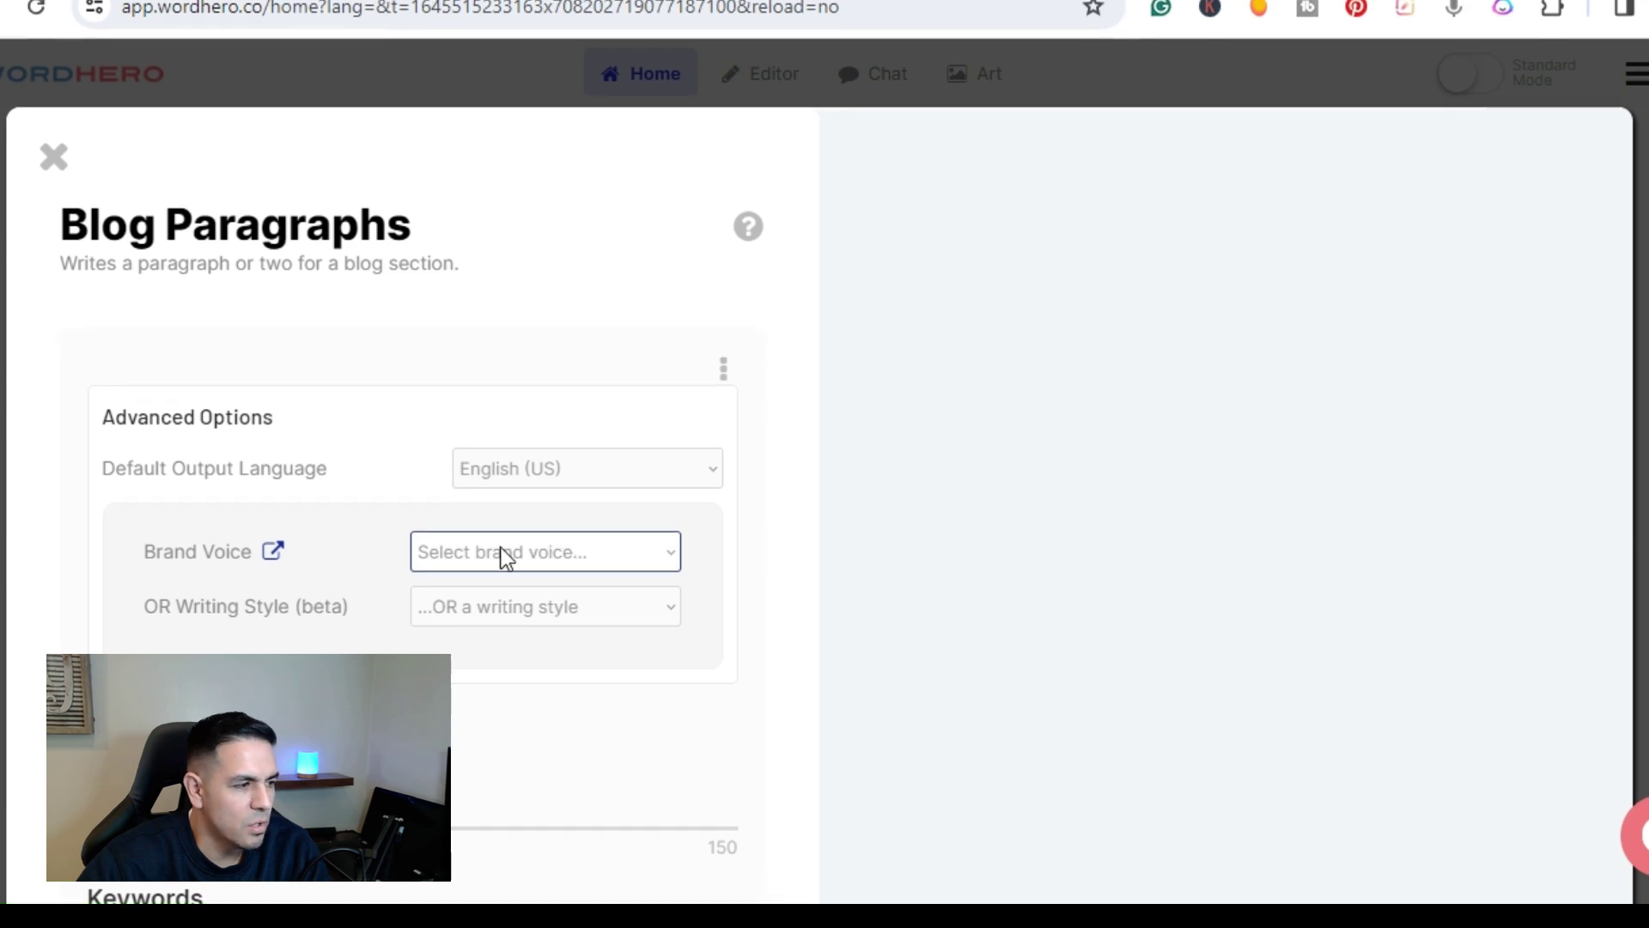
click(275, 552)
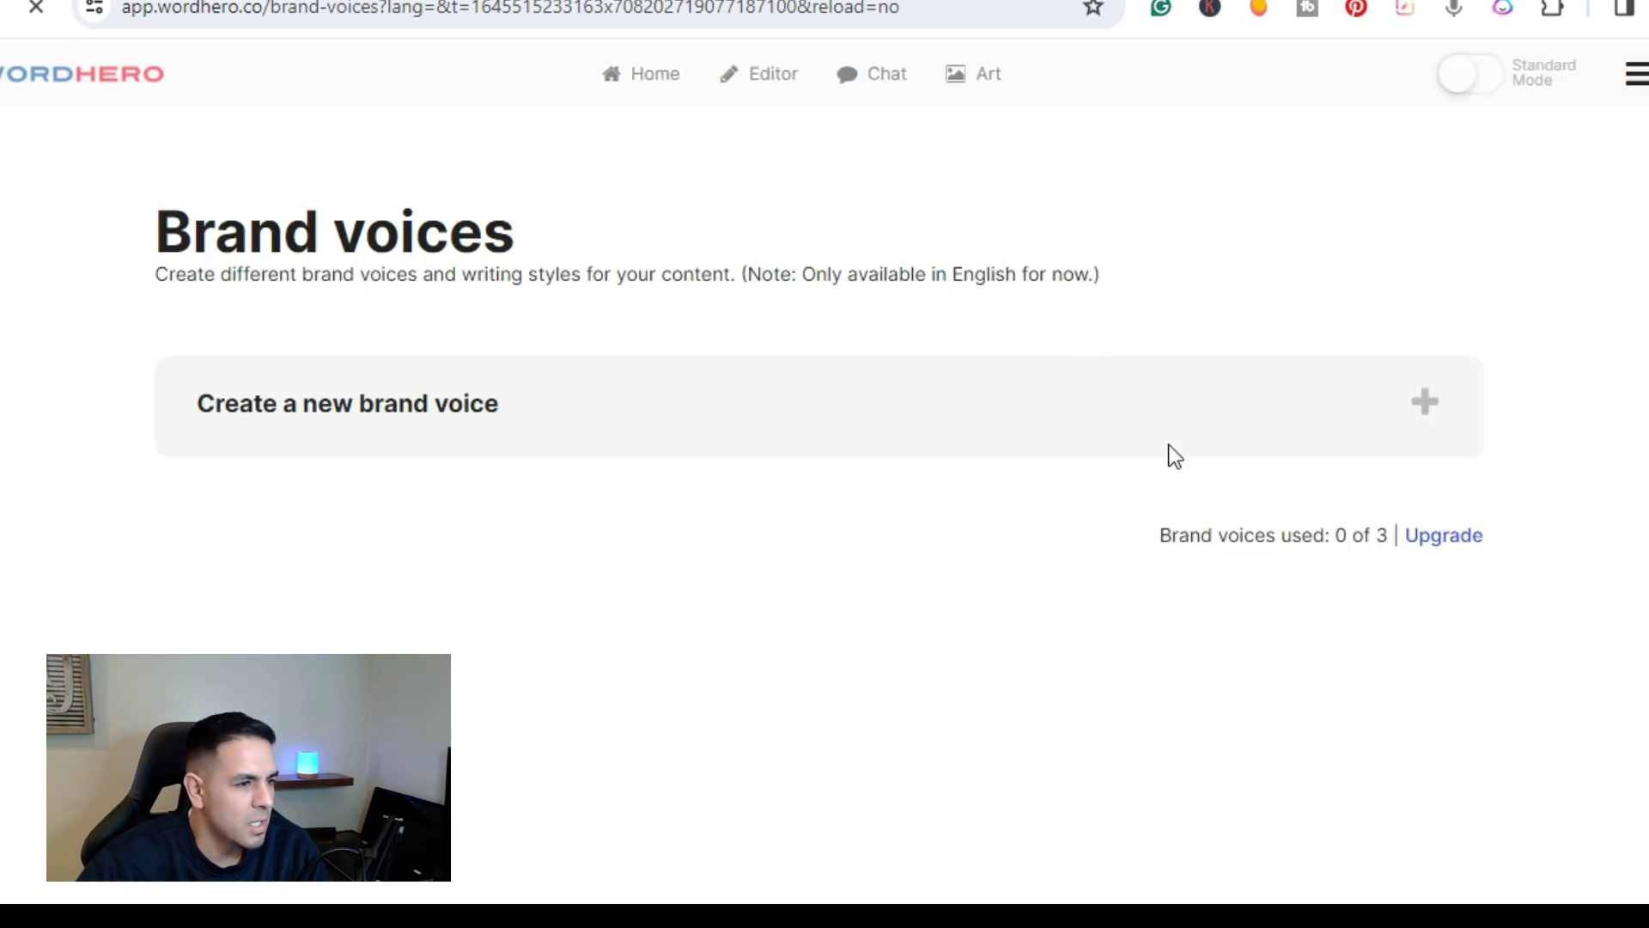
- Expand the new brand voice form and review its name, description and writing-sample fields
click(1424, 402)
scroll(724, 517, down, 3)
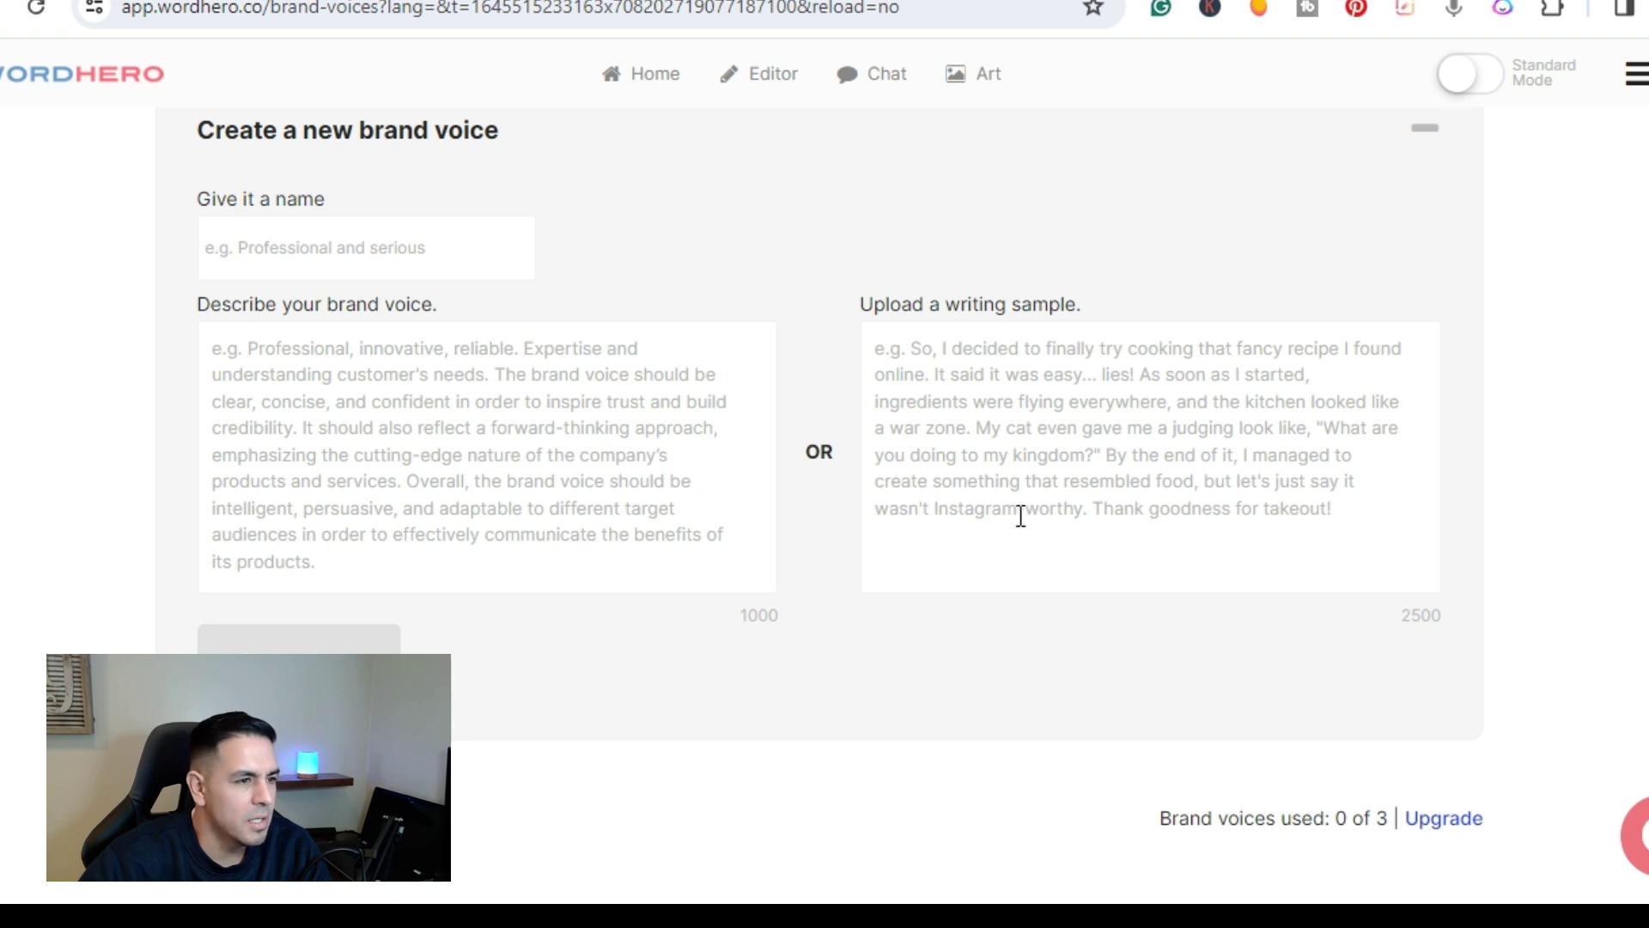
scroll(988, 430, up, 2)
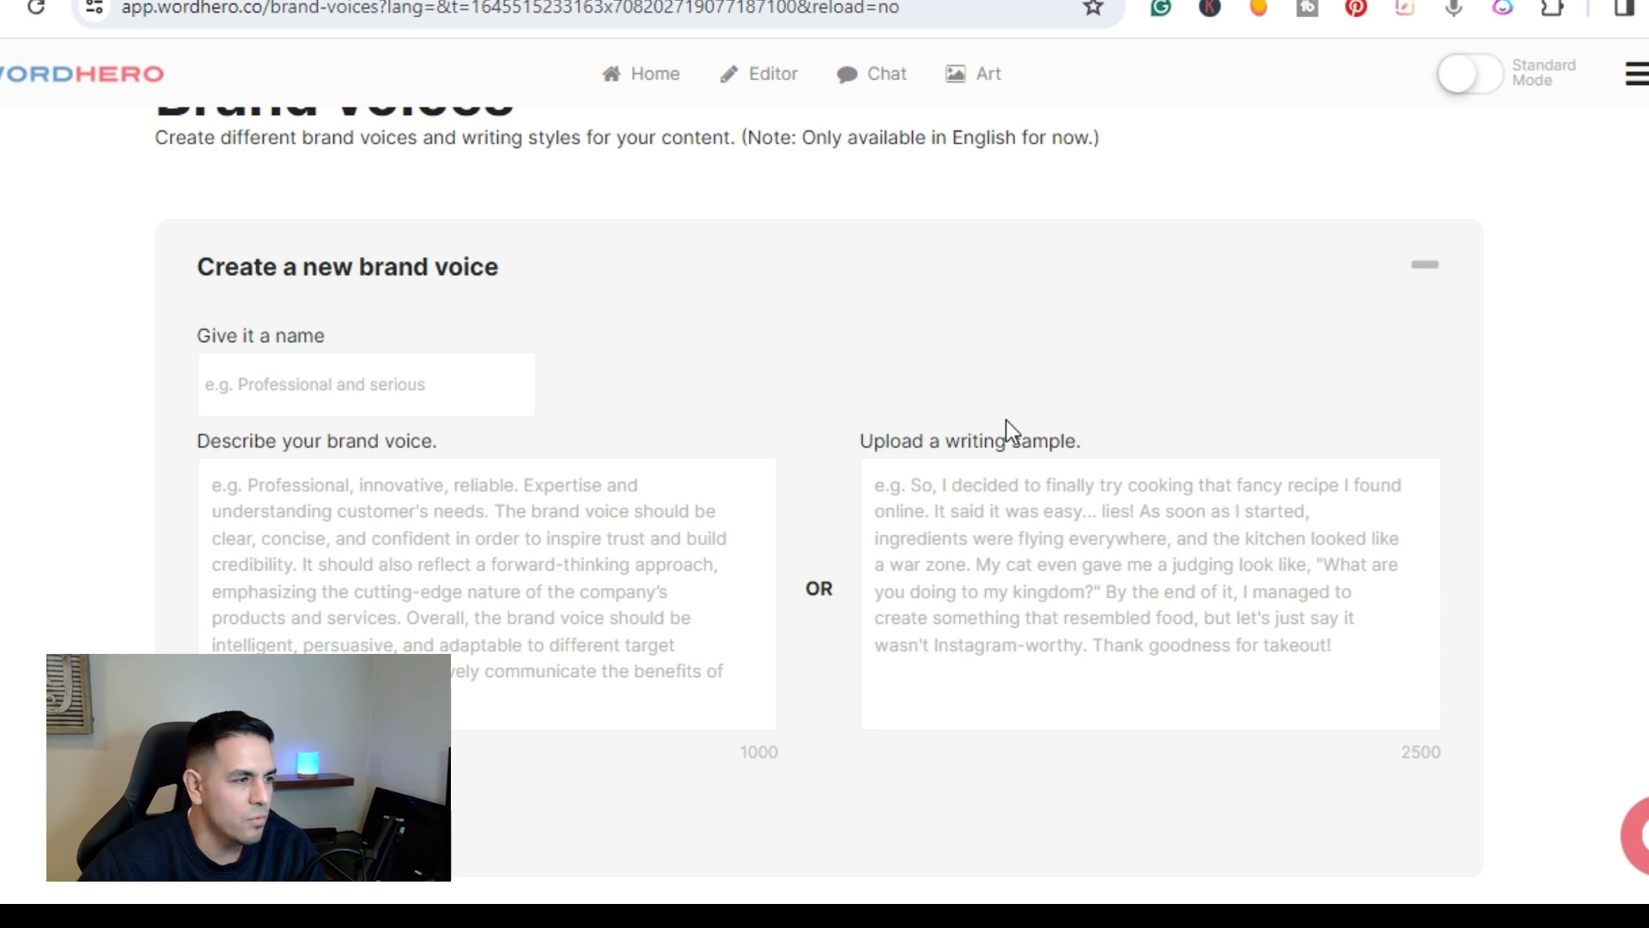
scroll(1007, 420, up, 2)
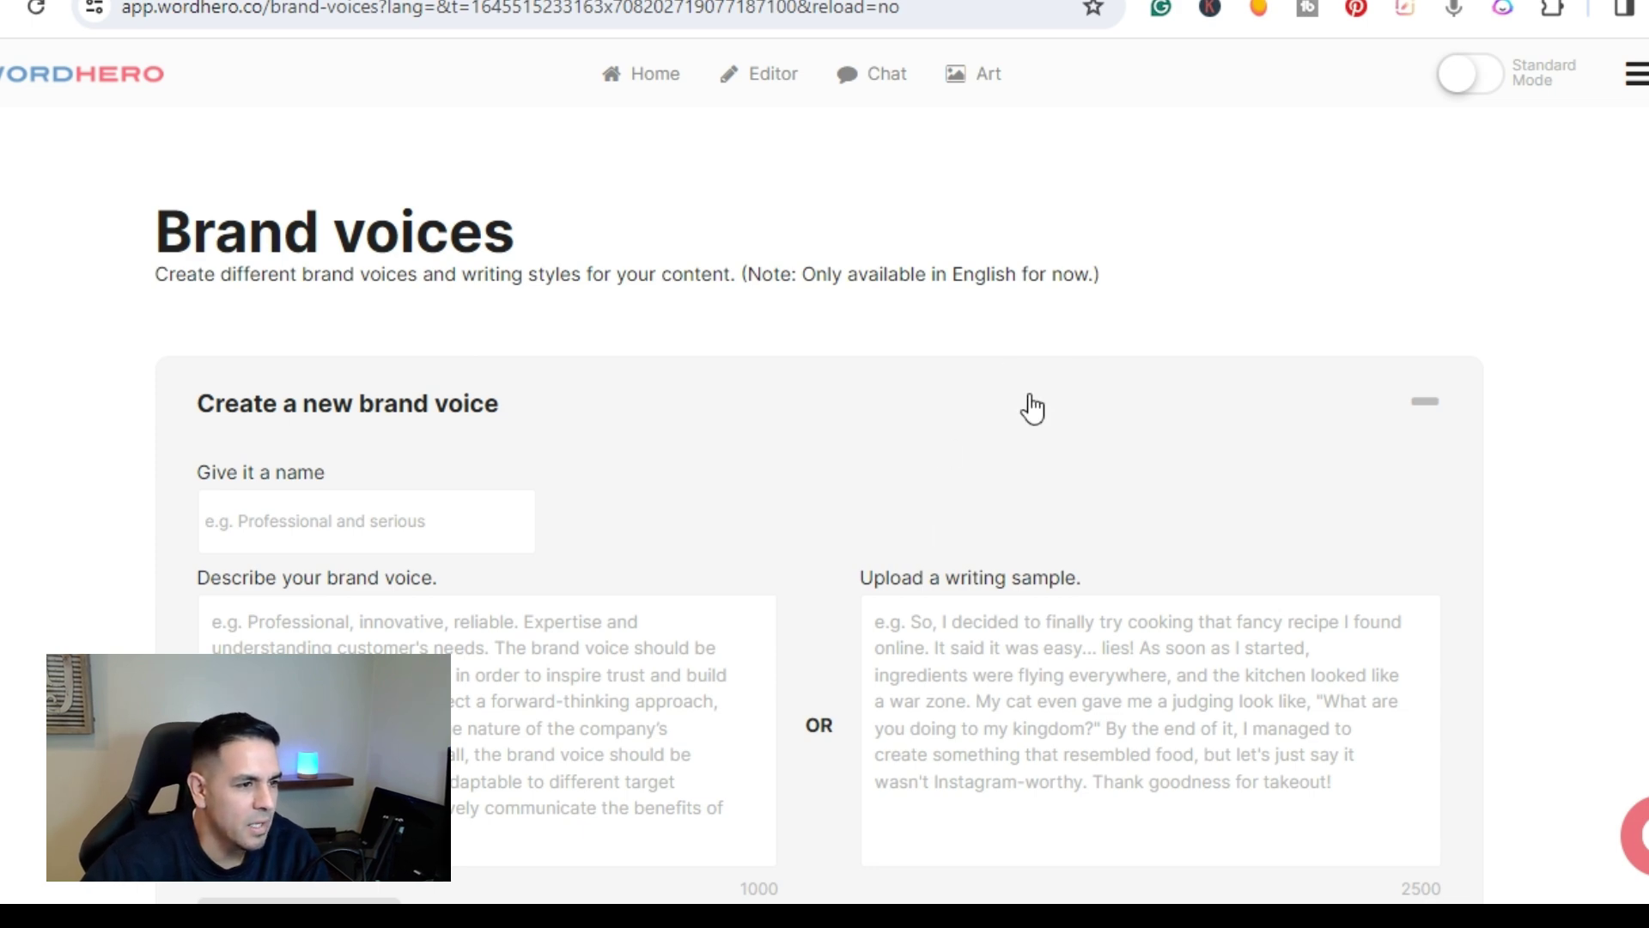
scroll(1379, 387, down, 2)
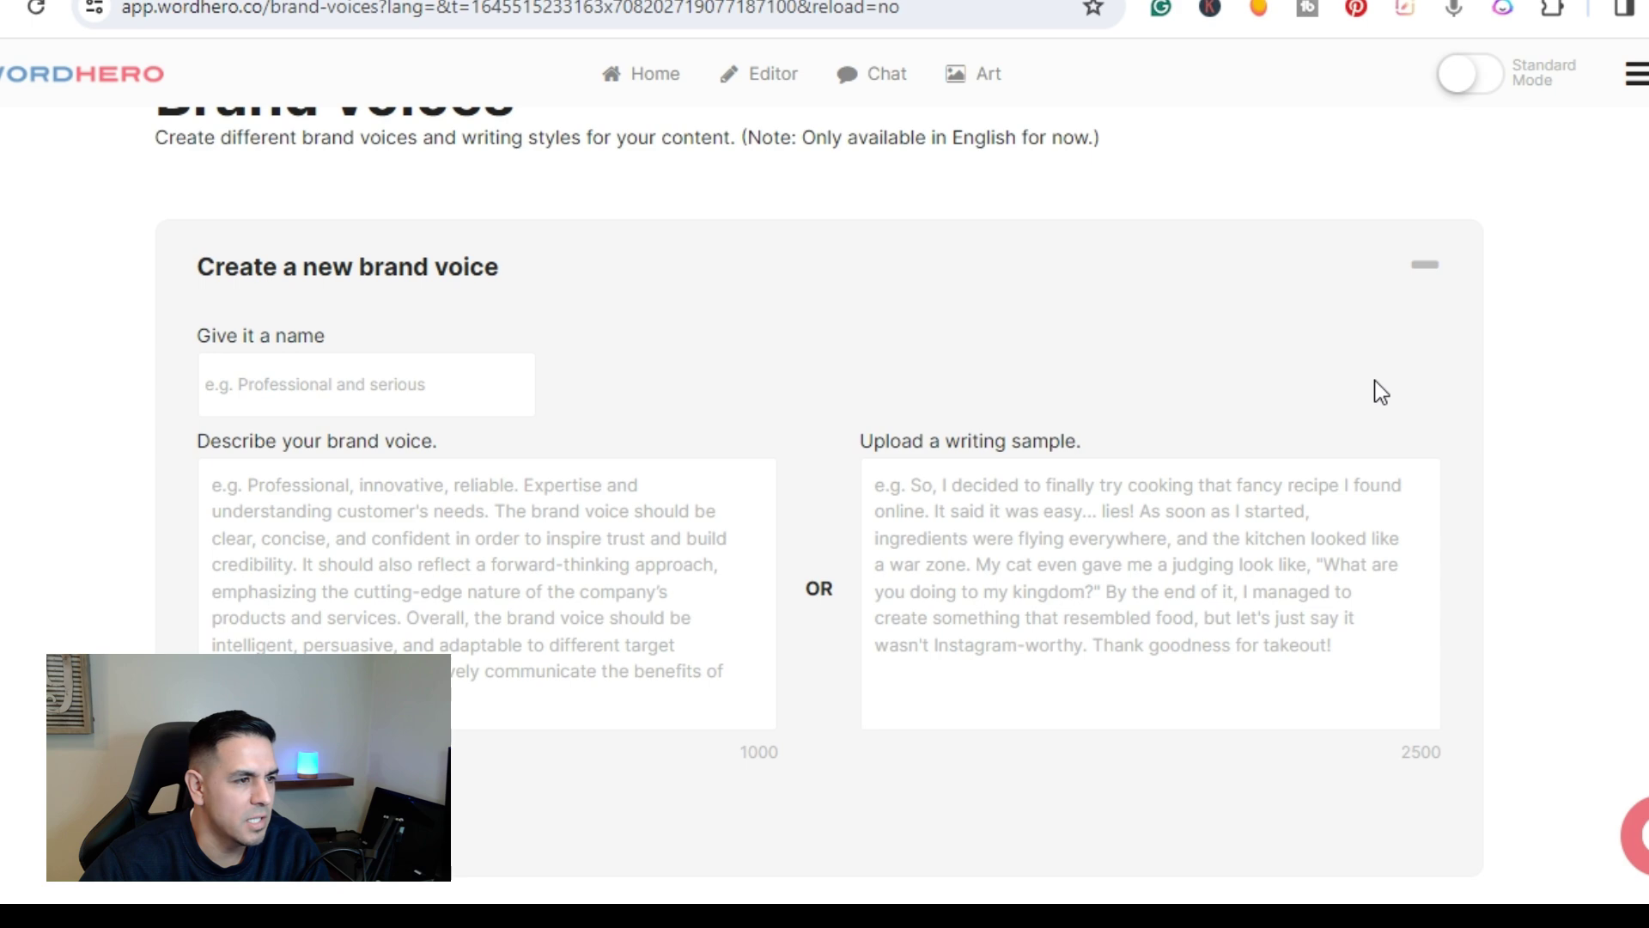
scroll(937, 386, up, 2)
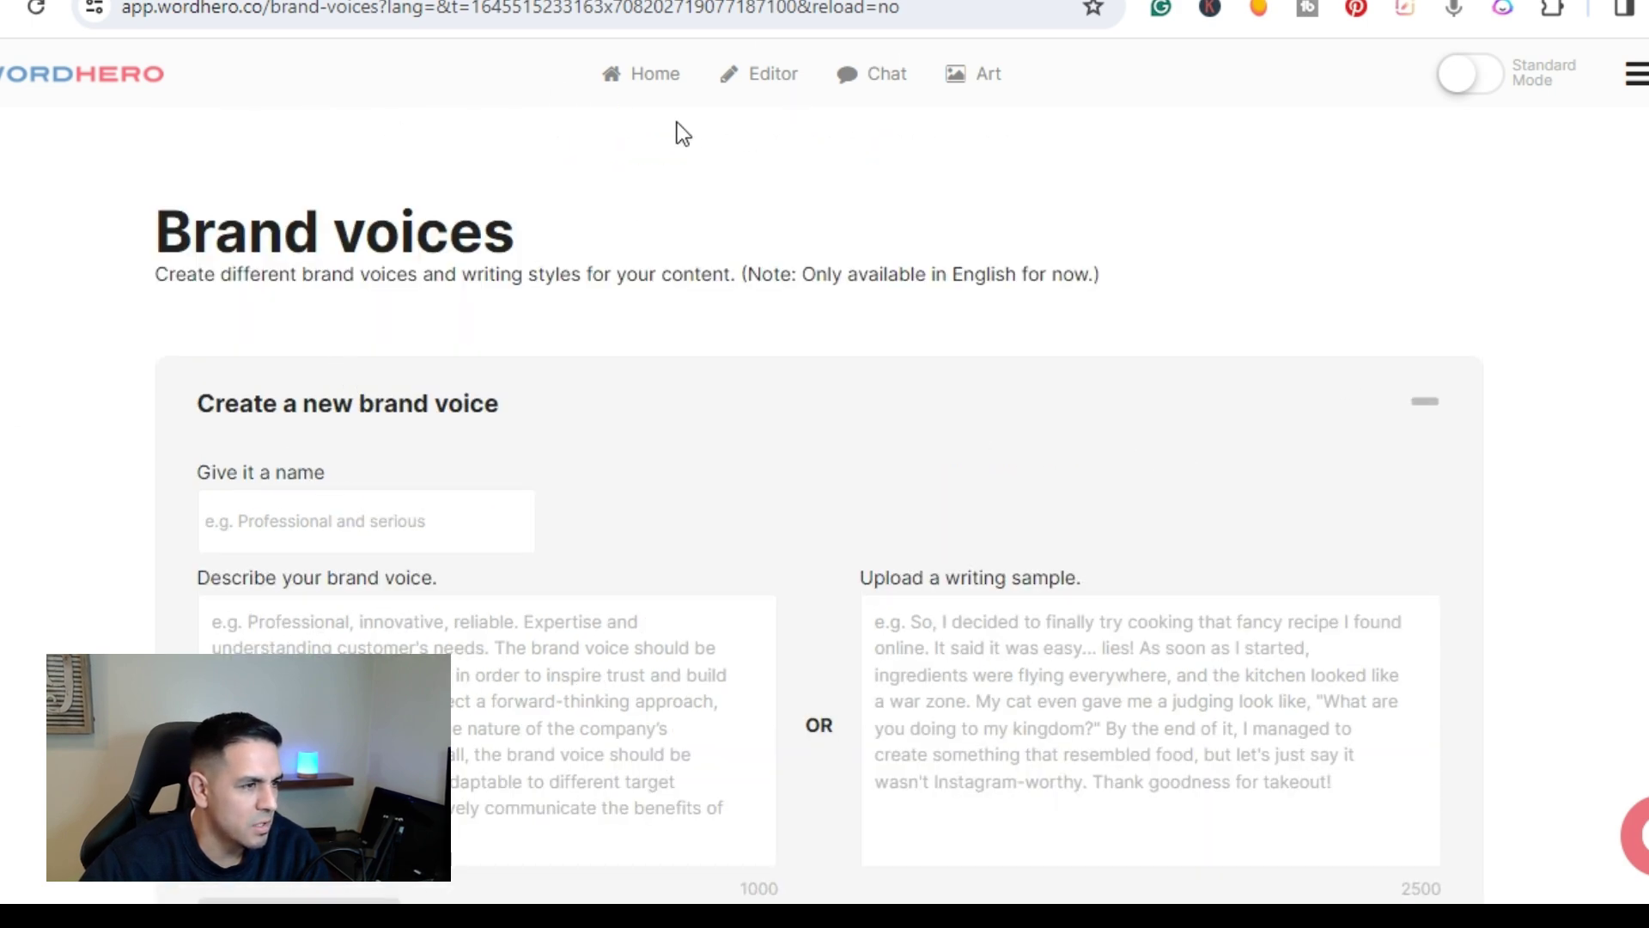
- Switch to the Editor and show the saved Documents sidebar
click(772, 82)
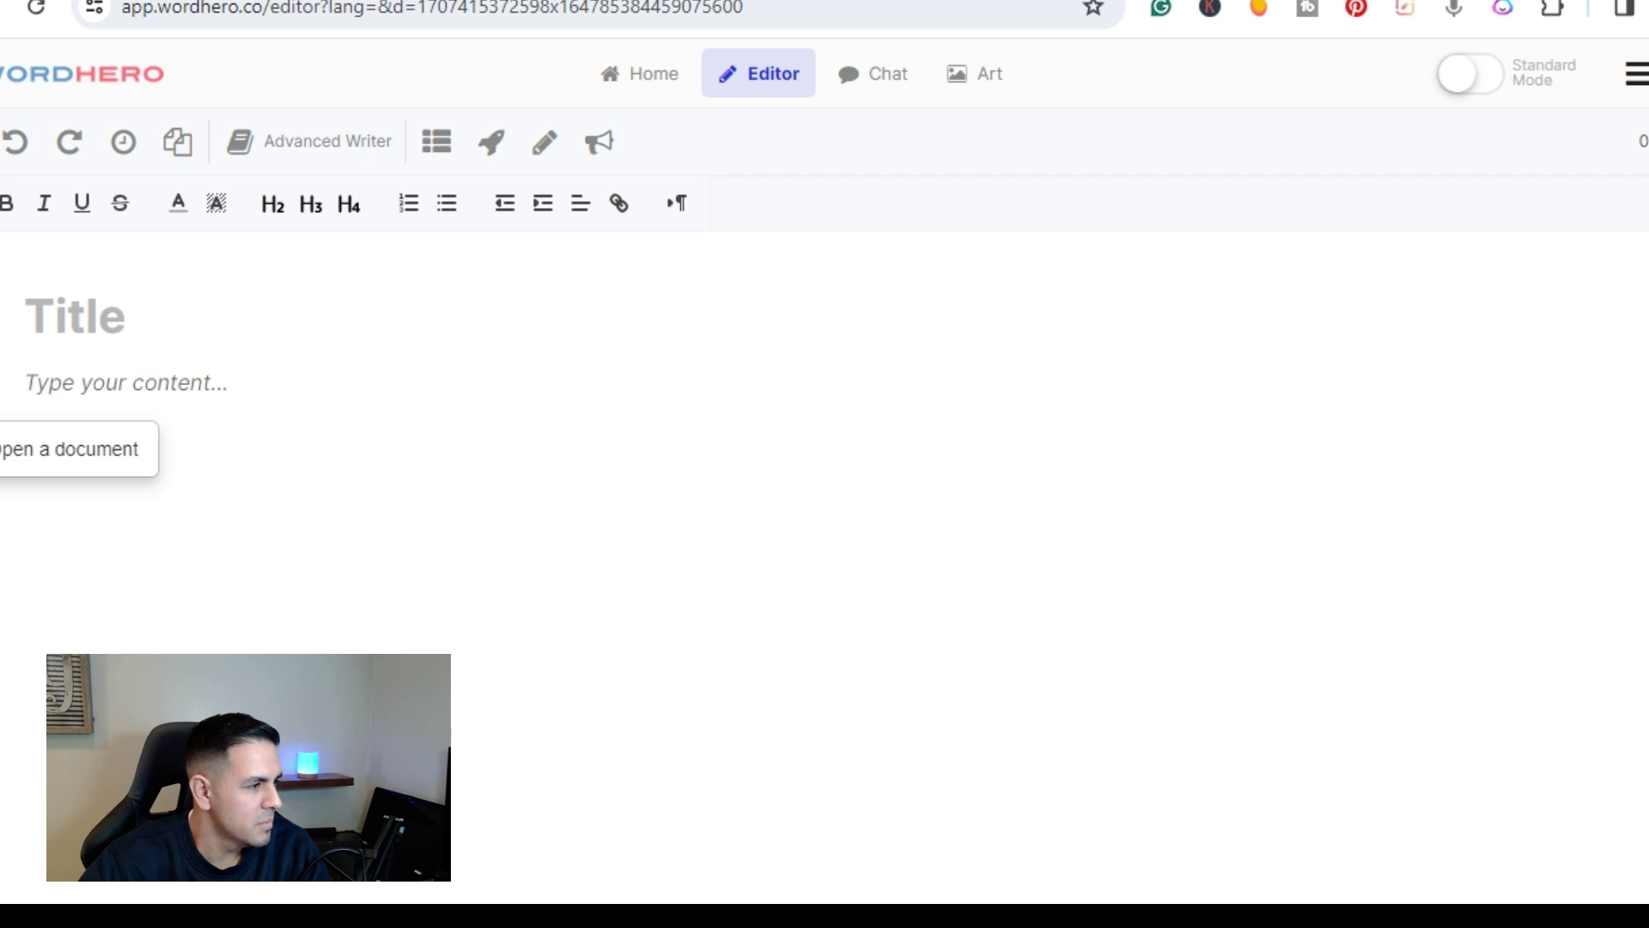
click(2, 448)
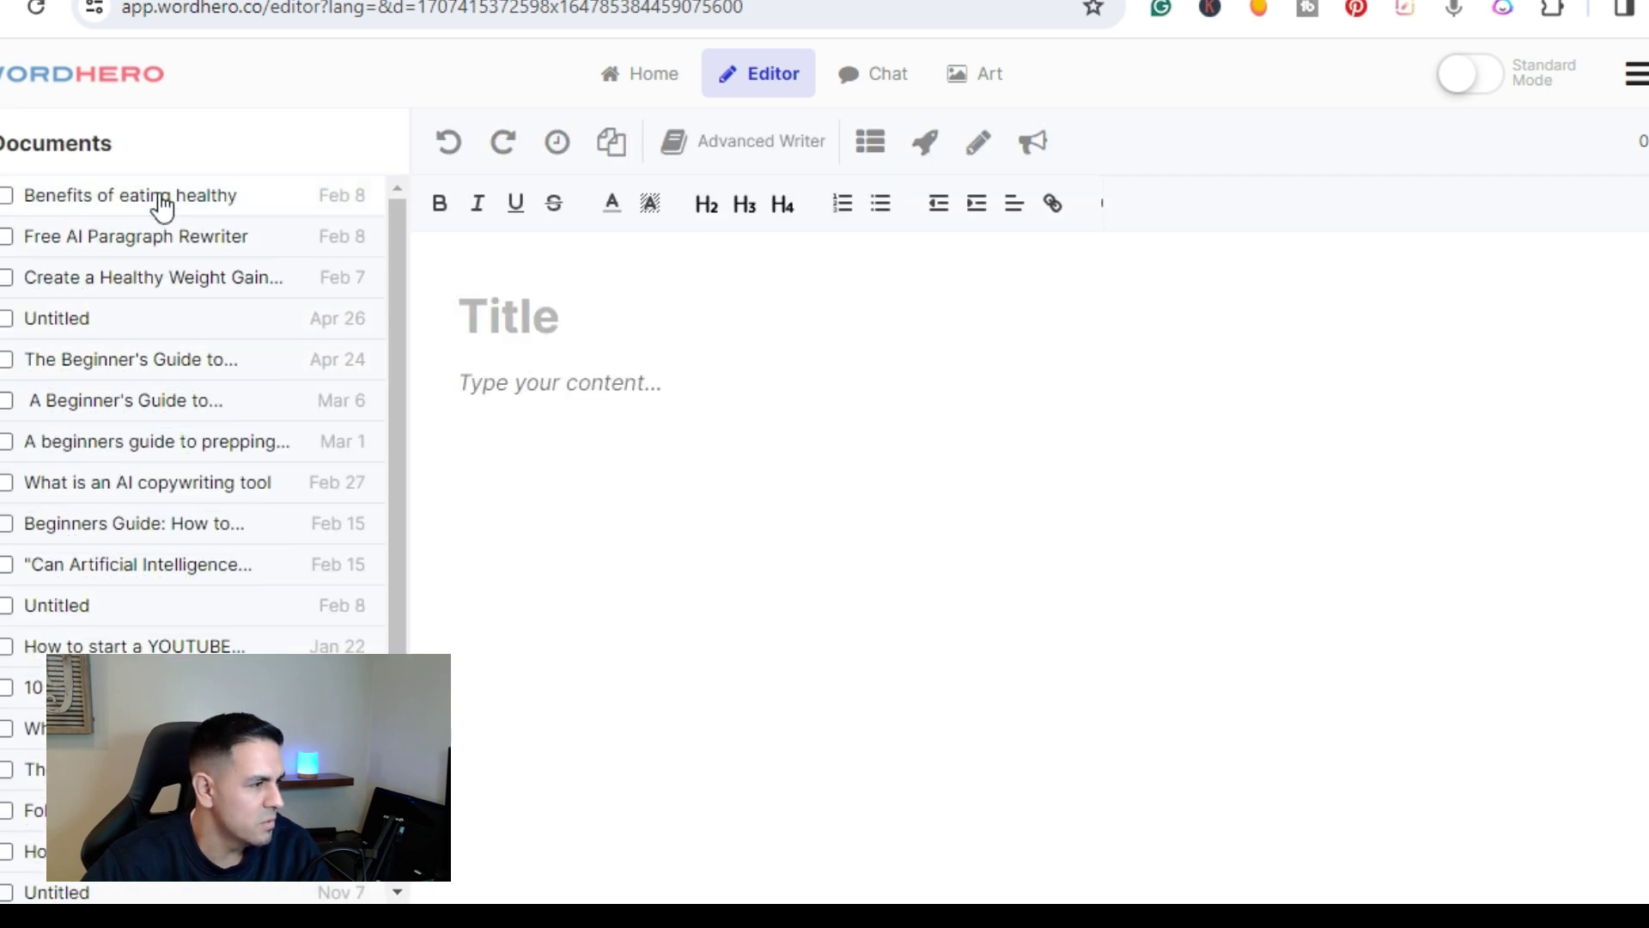
- Open 'Benefits of eating healthy' and scroll through its introduction and outline
click(159, 198)
scroll(943, 416, down, 5)
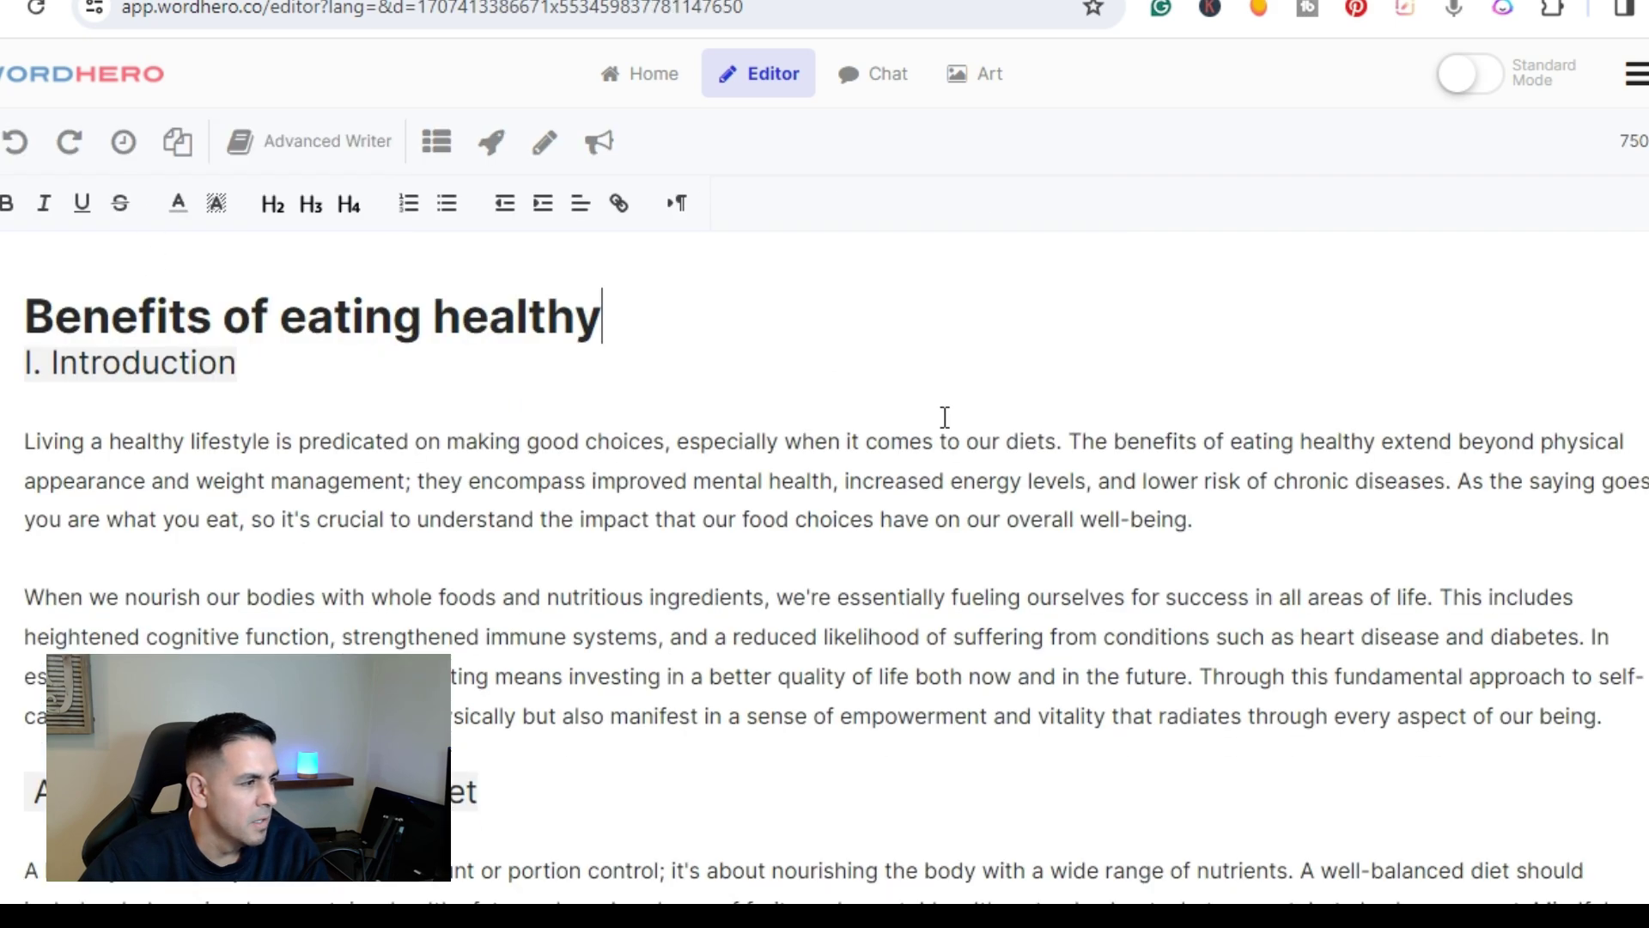
scroll(943, 416, up, 5)
scroll(689, 537, down, 3)
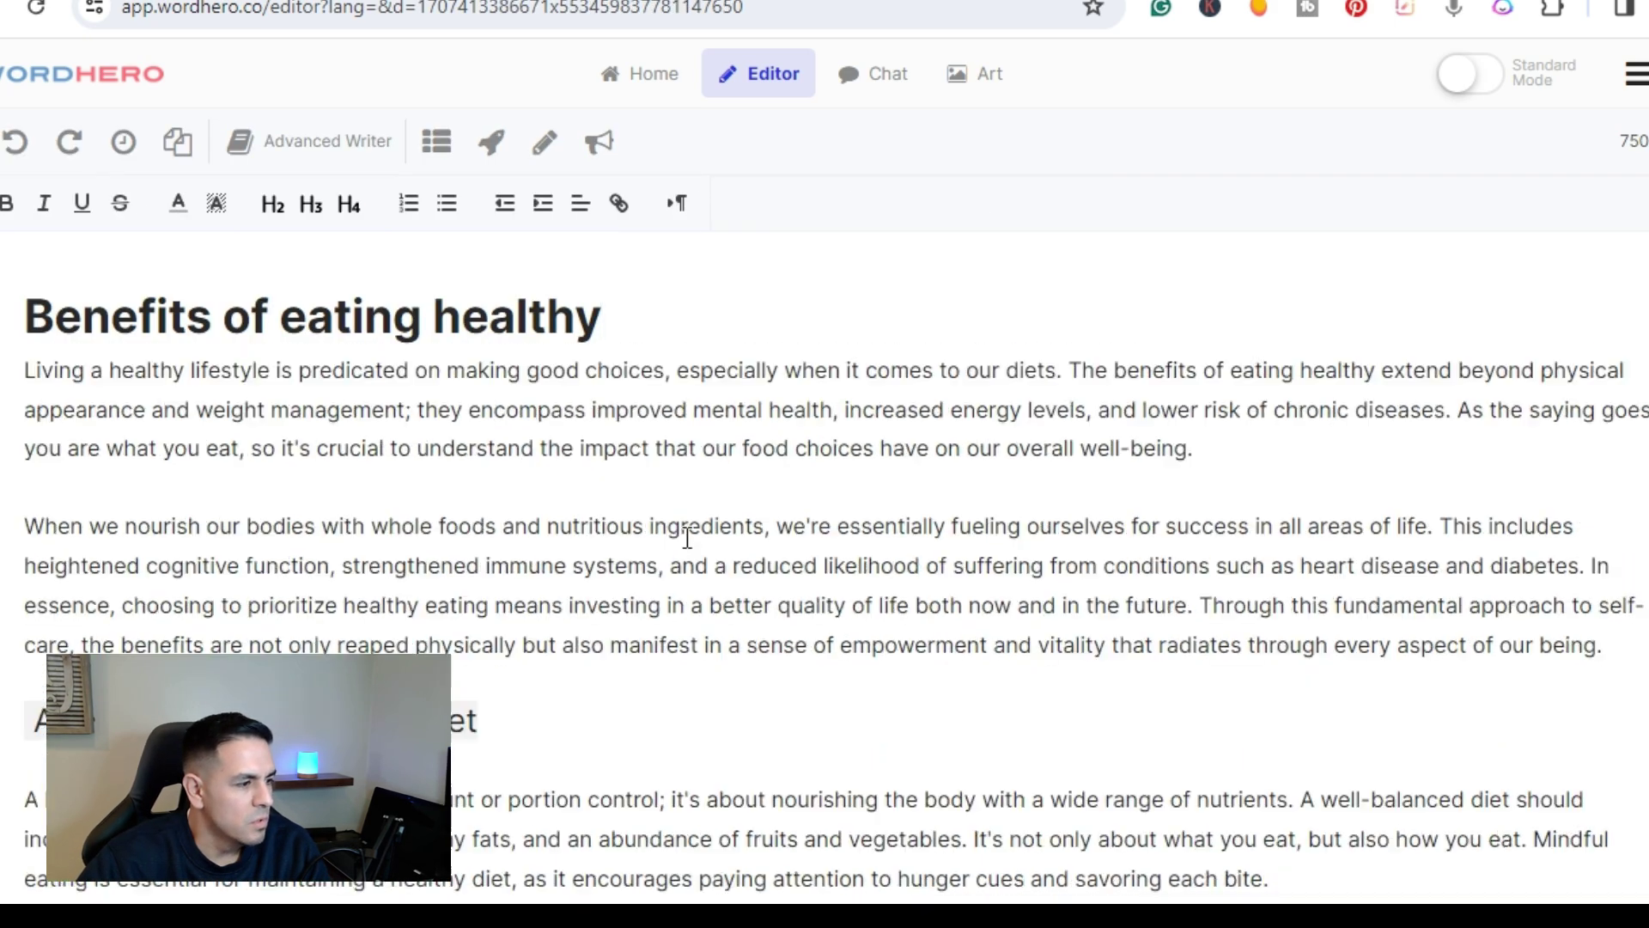
scroll(545, 564, up, 3)
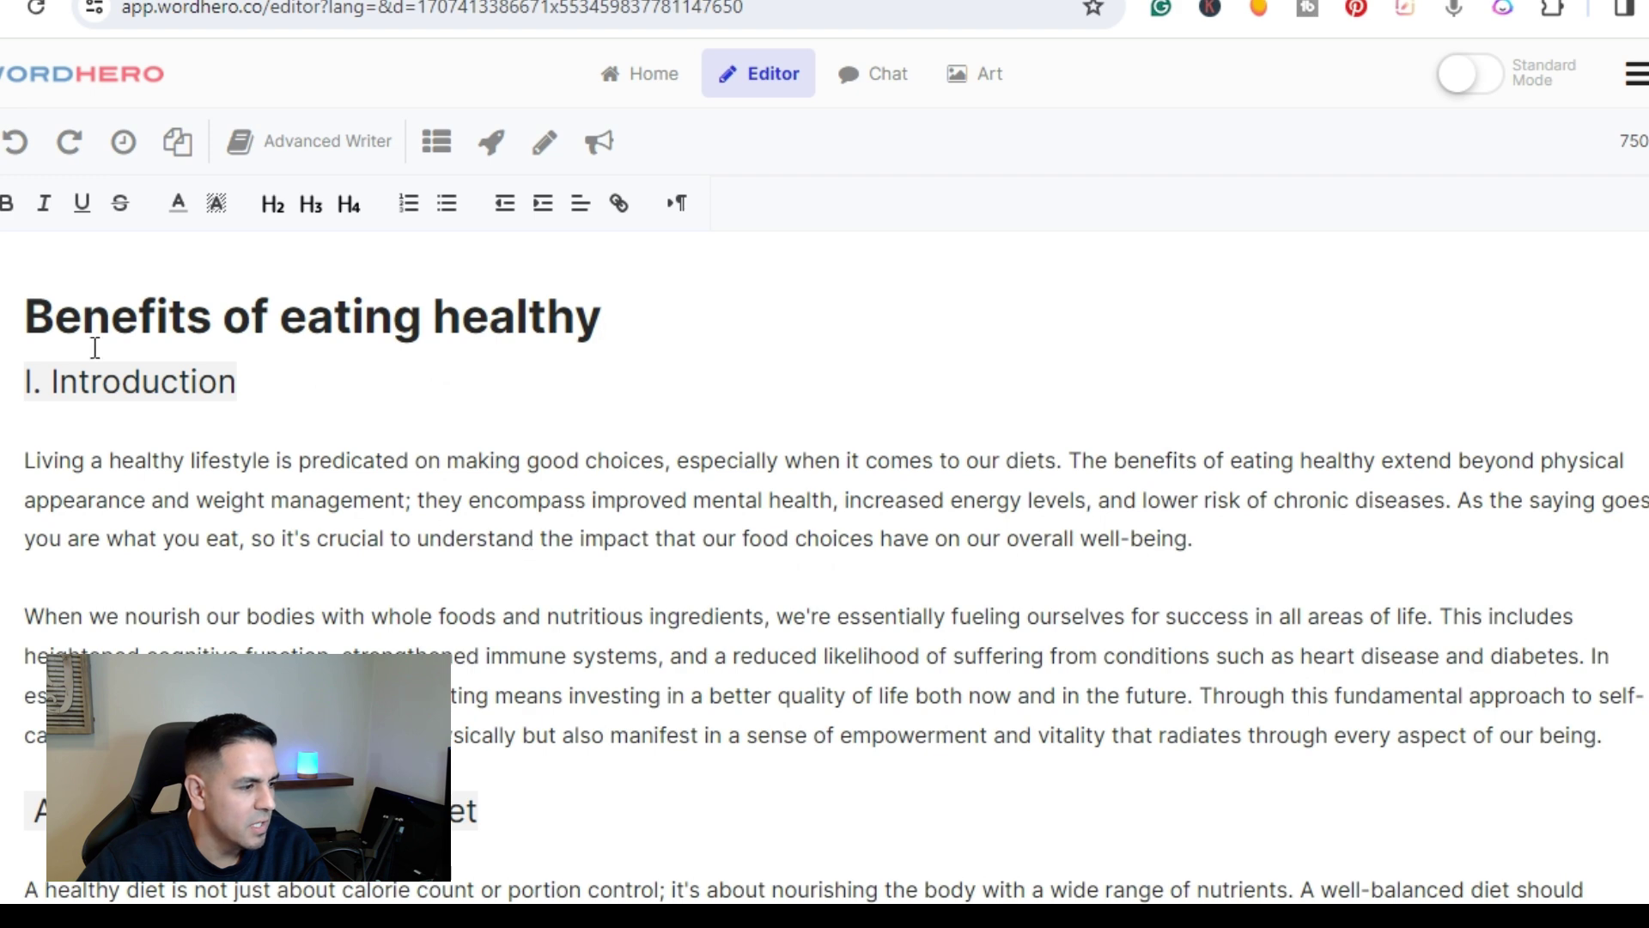
scroll(578, 379, down, 3)
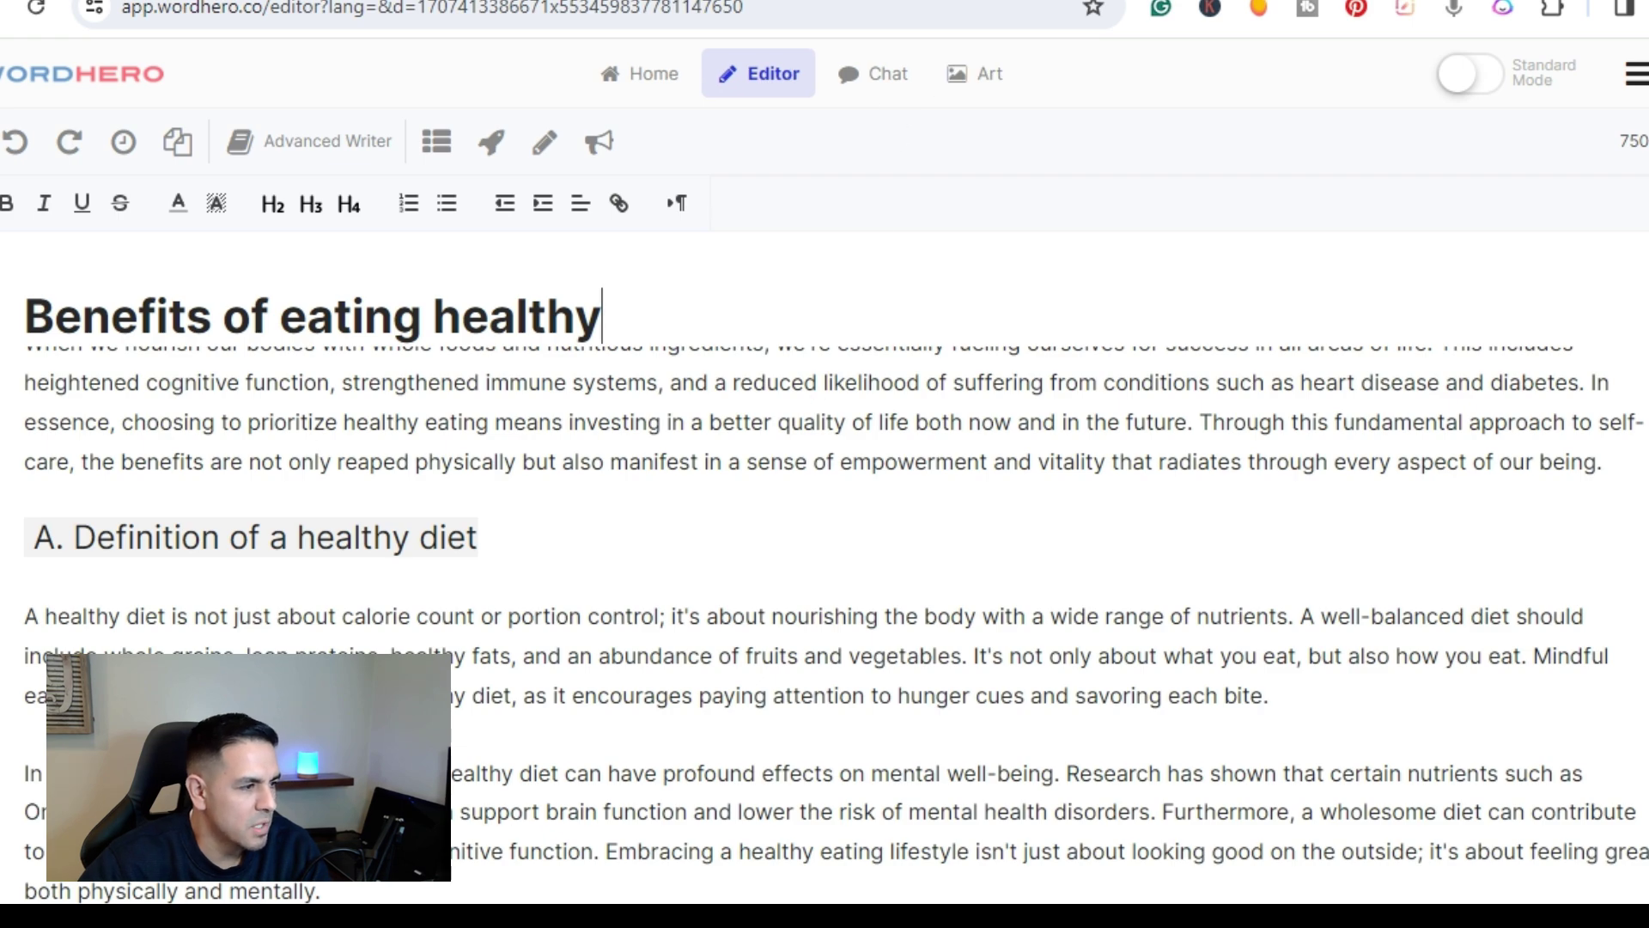
scroll(158, 398, up, 3)
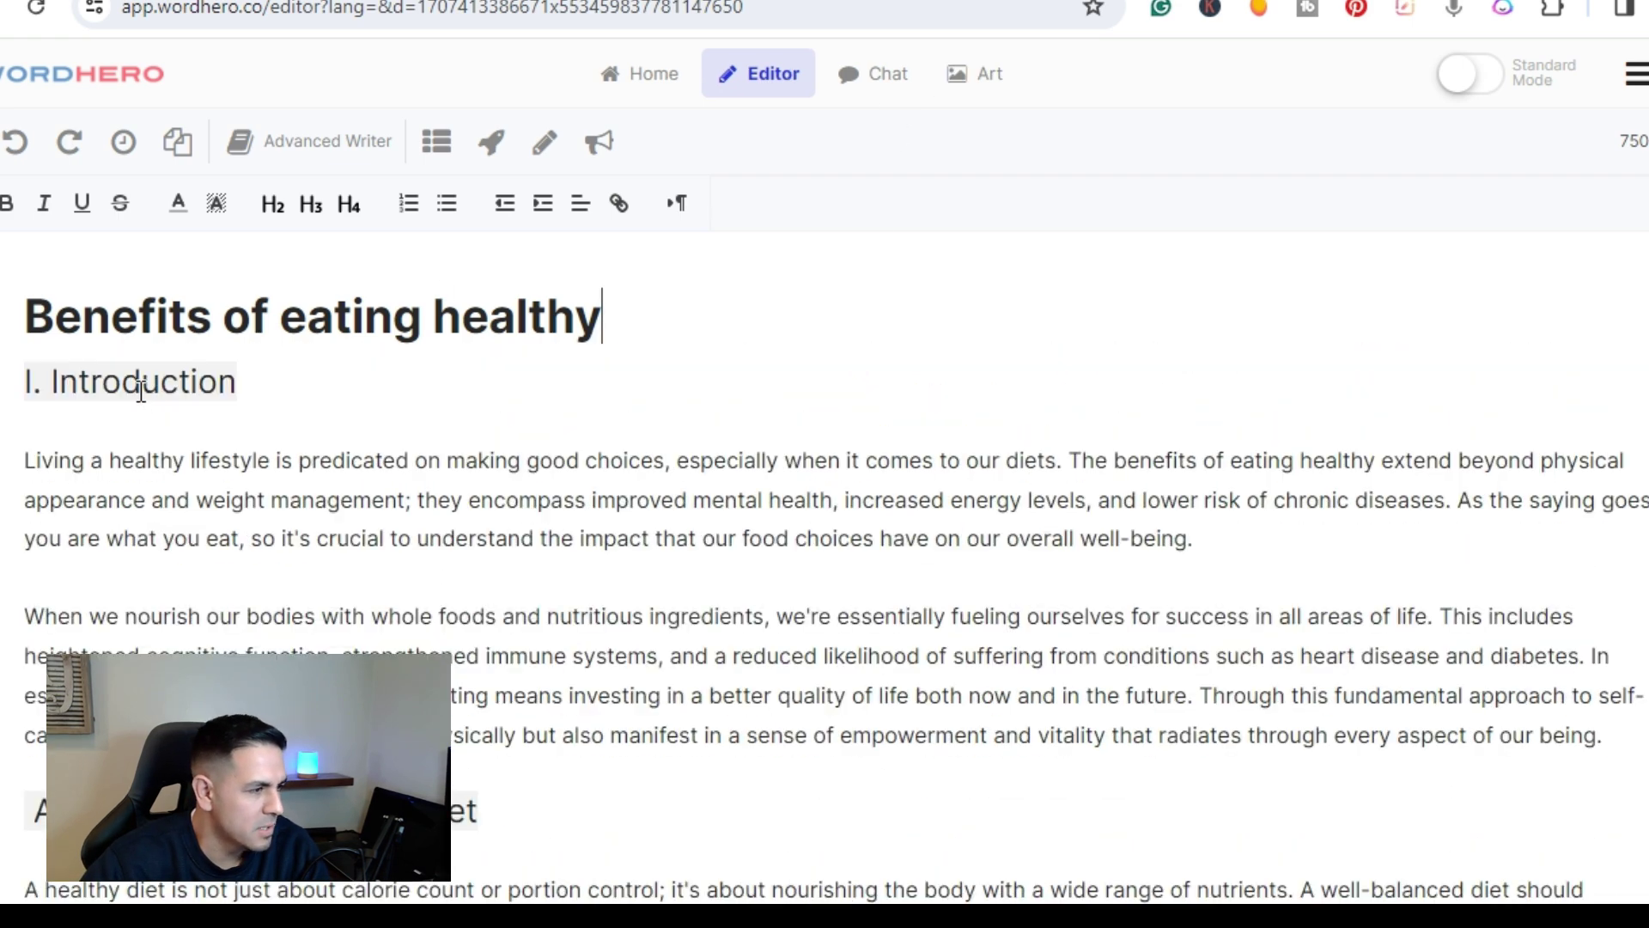
scroll(141, 389, down, 10)
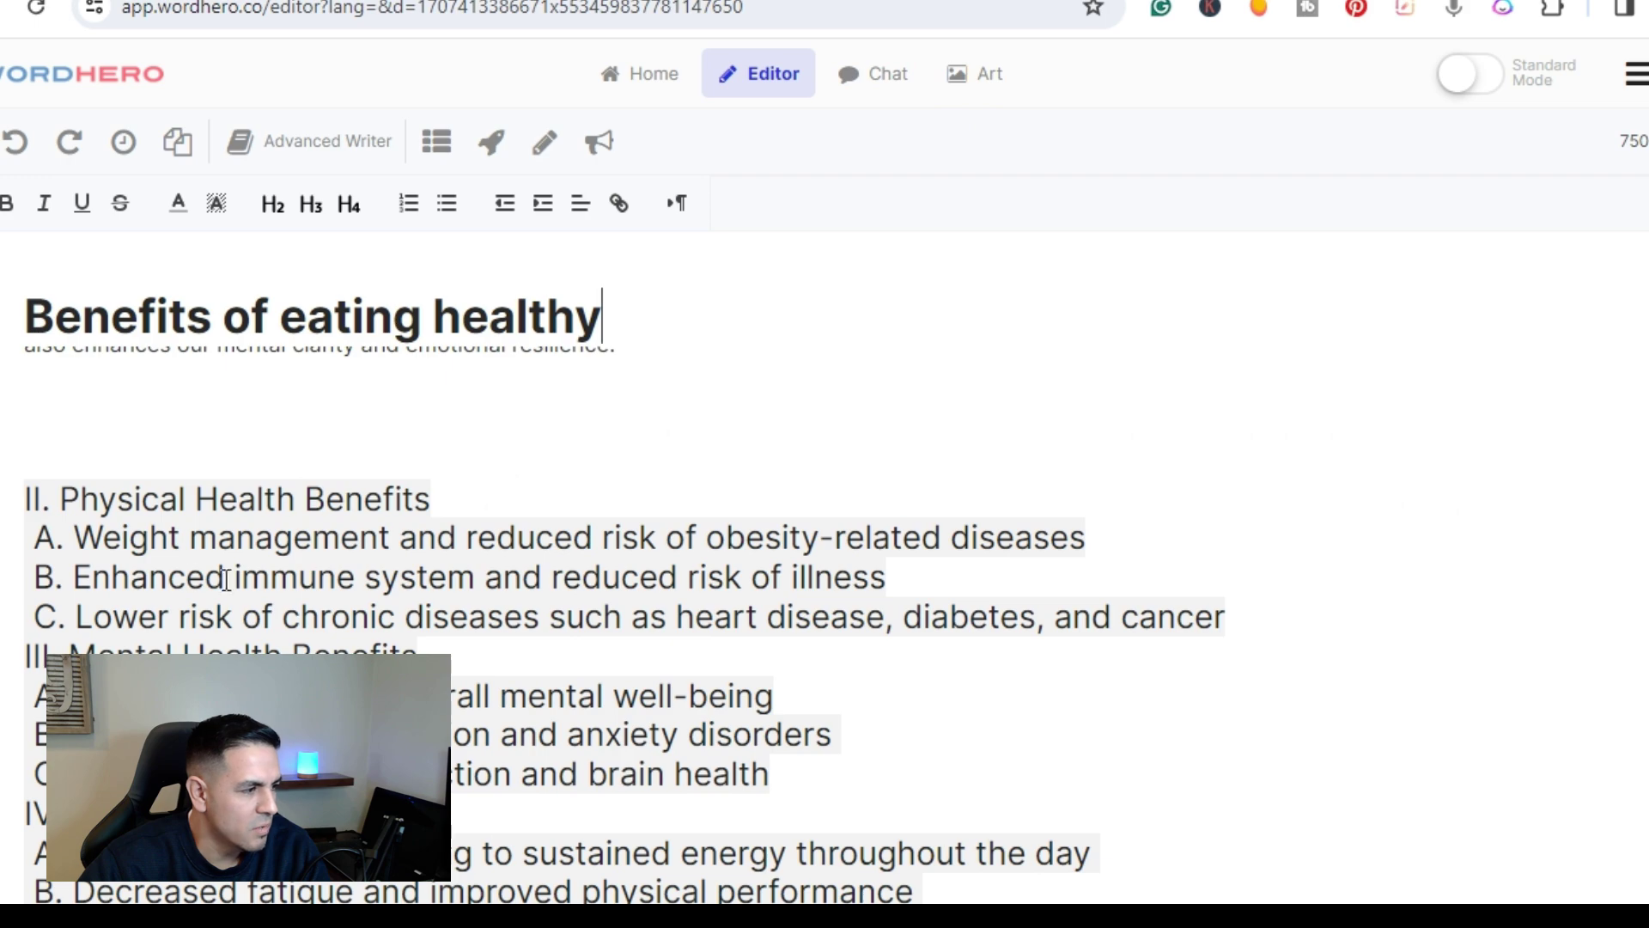
scroll(377, 504, up, 5)
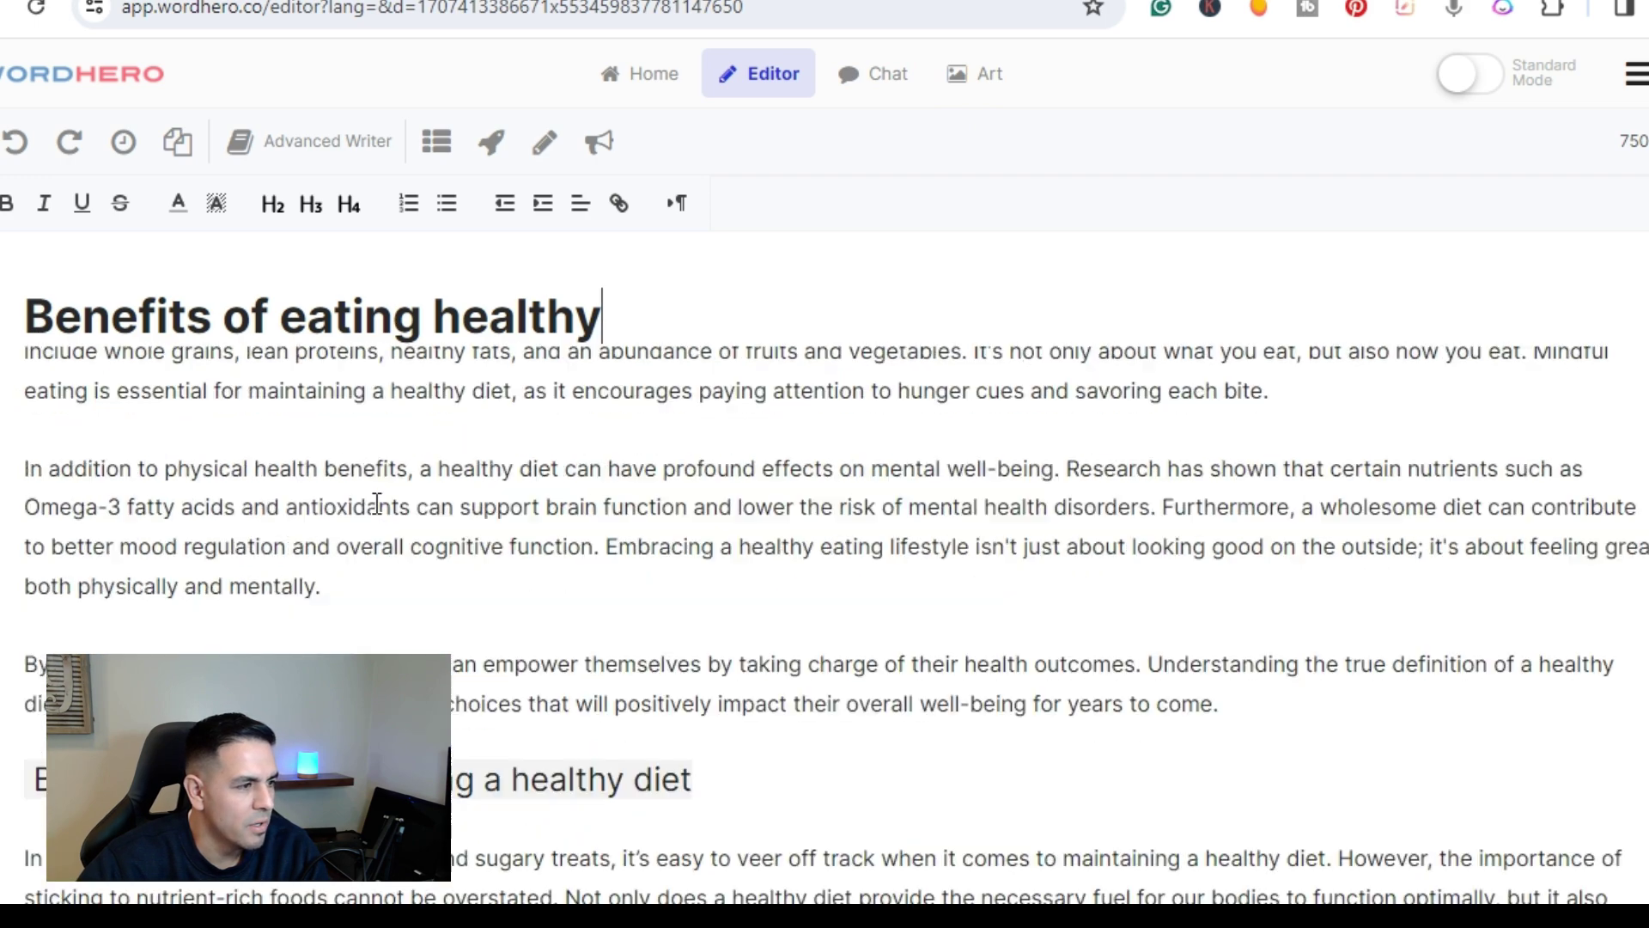
scroll(512, 363, up, 5)
scroll(287, 427, up, 2)
scroll(287, 427, down, 5)
scroll(283, 429, down, 10)
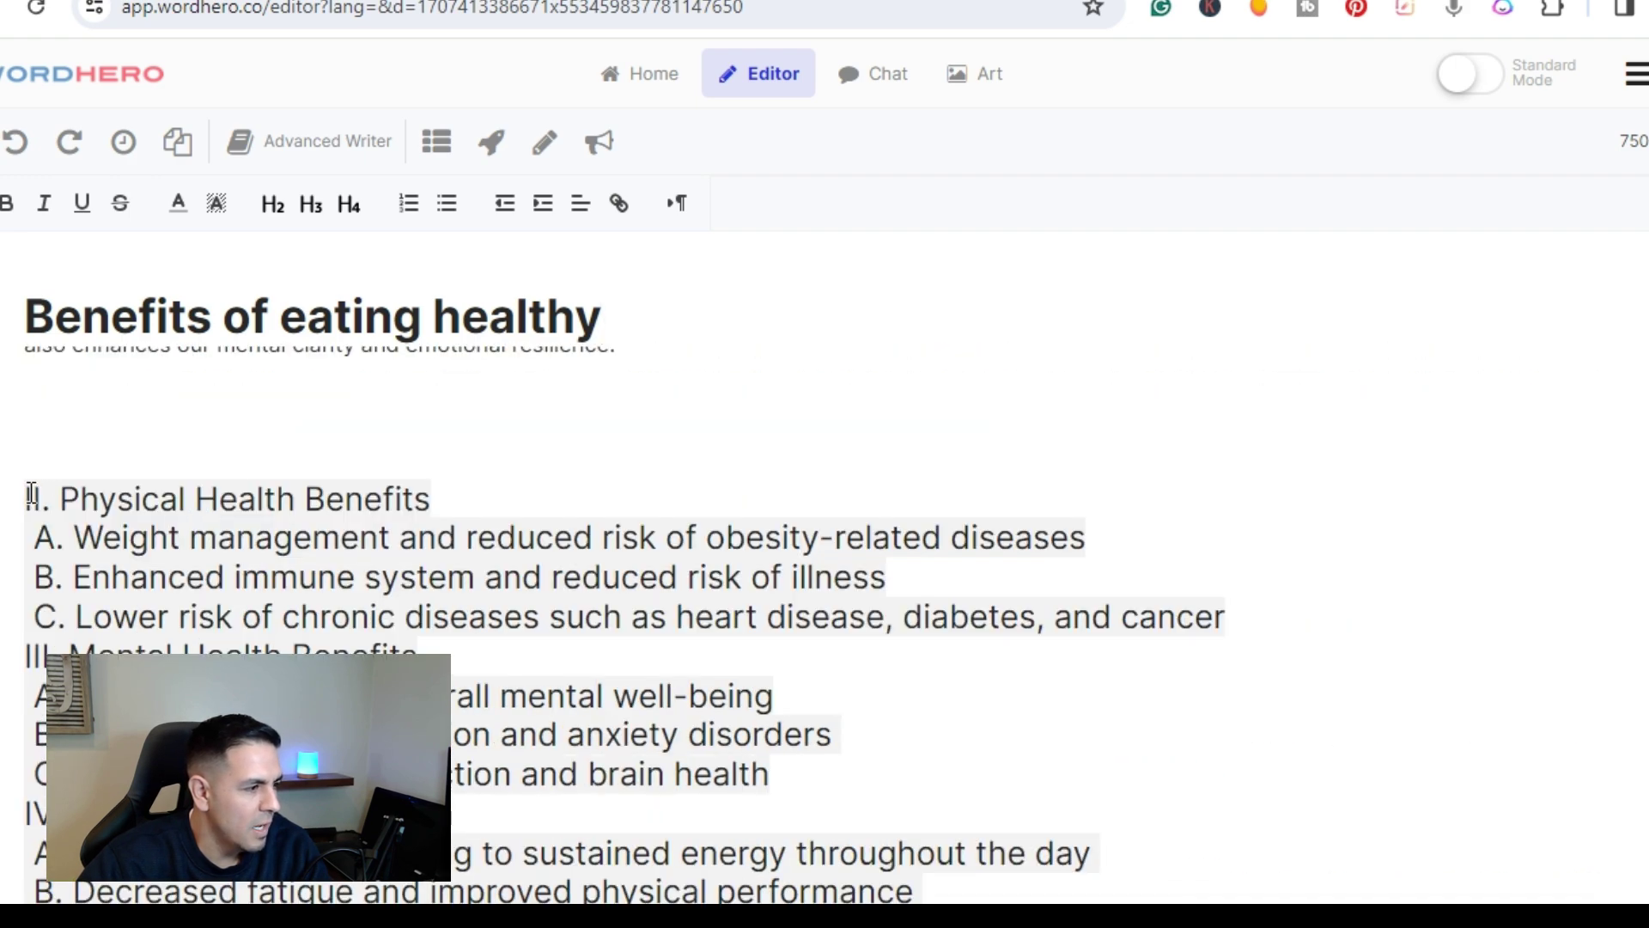
- Select heading II with points A and B and generate Blog Paragraphs for them
drag(31, 494, 994, 597)
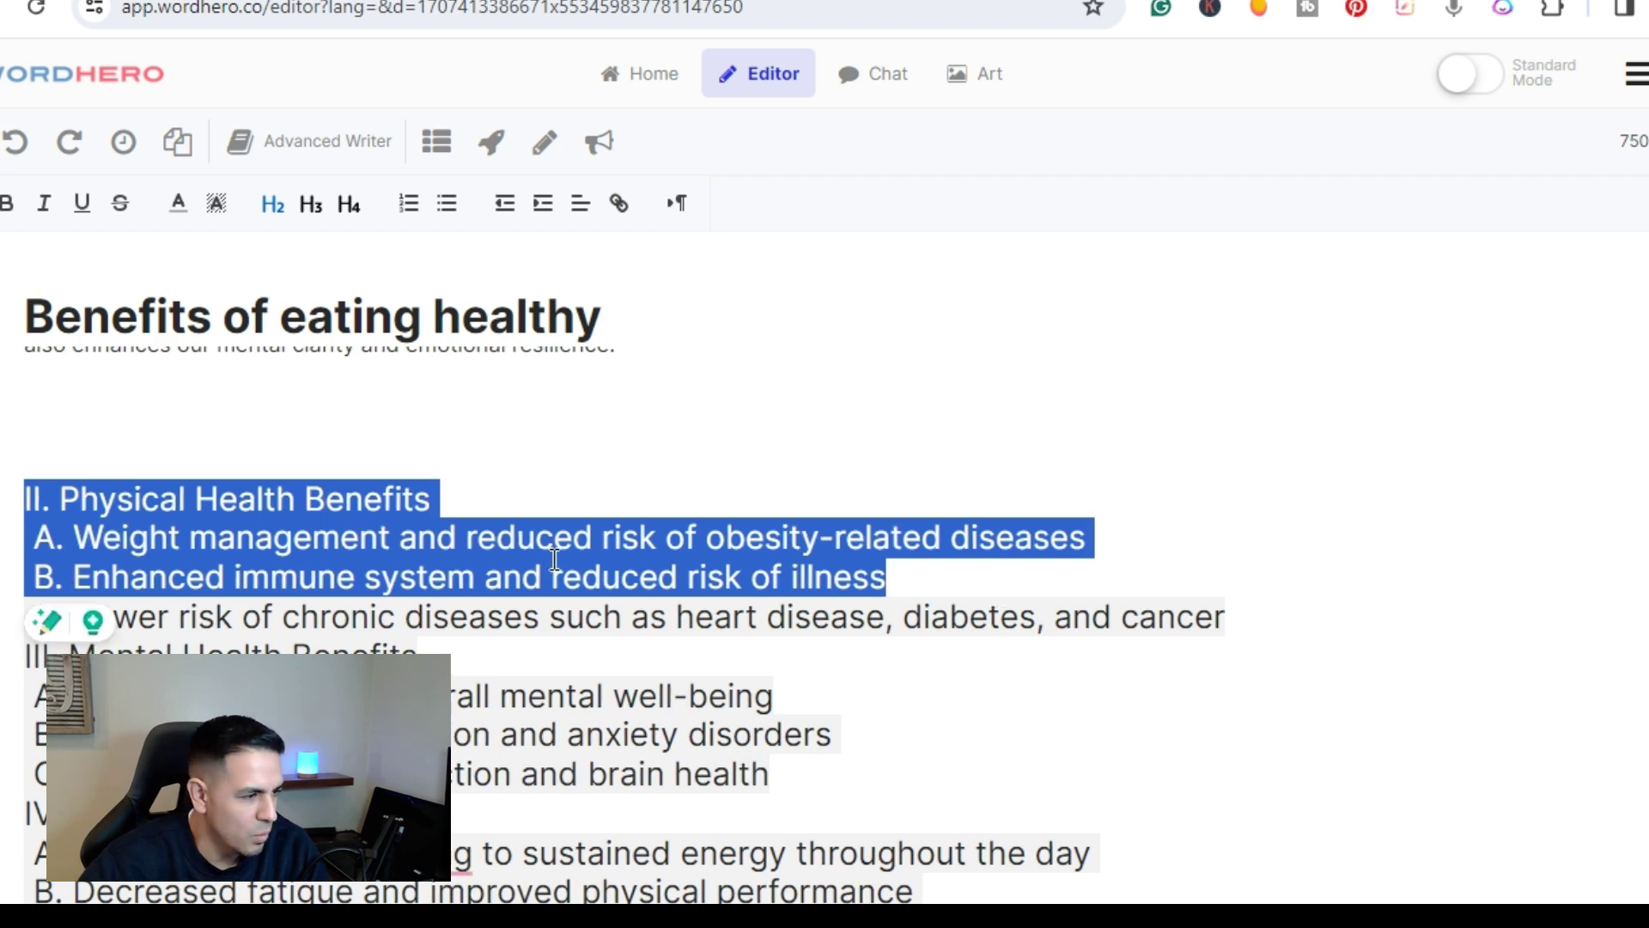
click(493, 144)
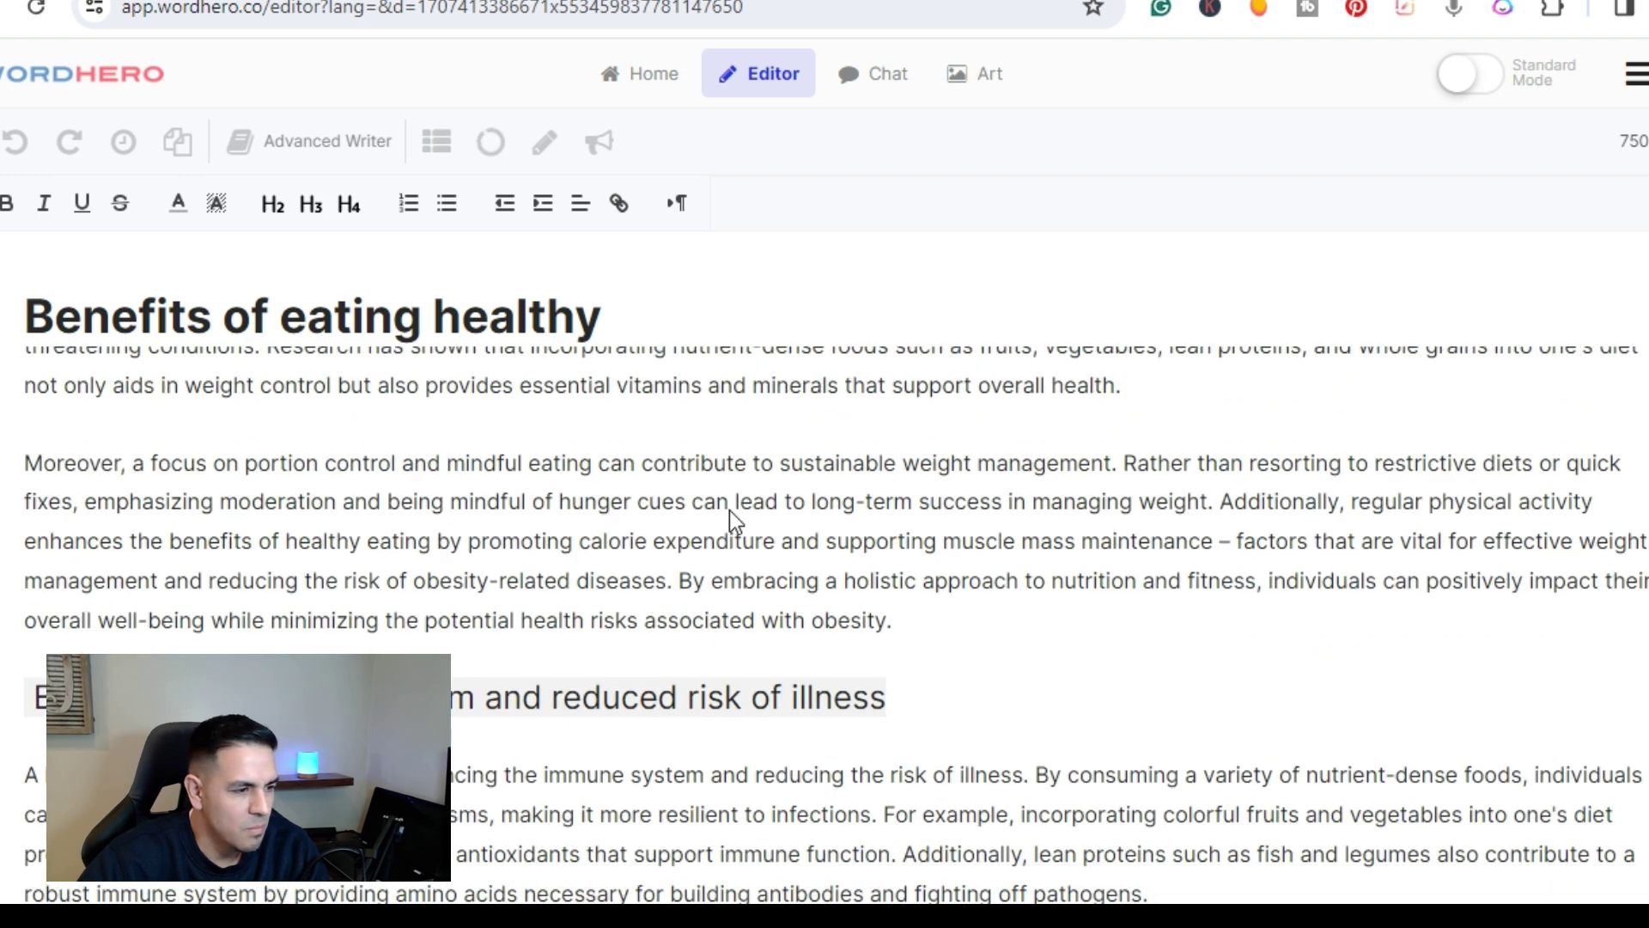
key(ctrl+a)
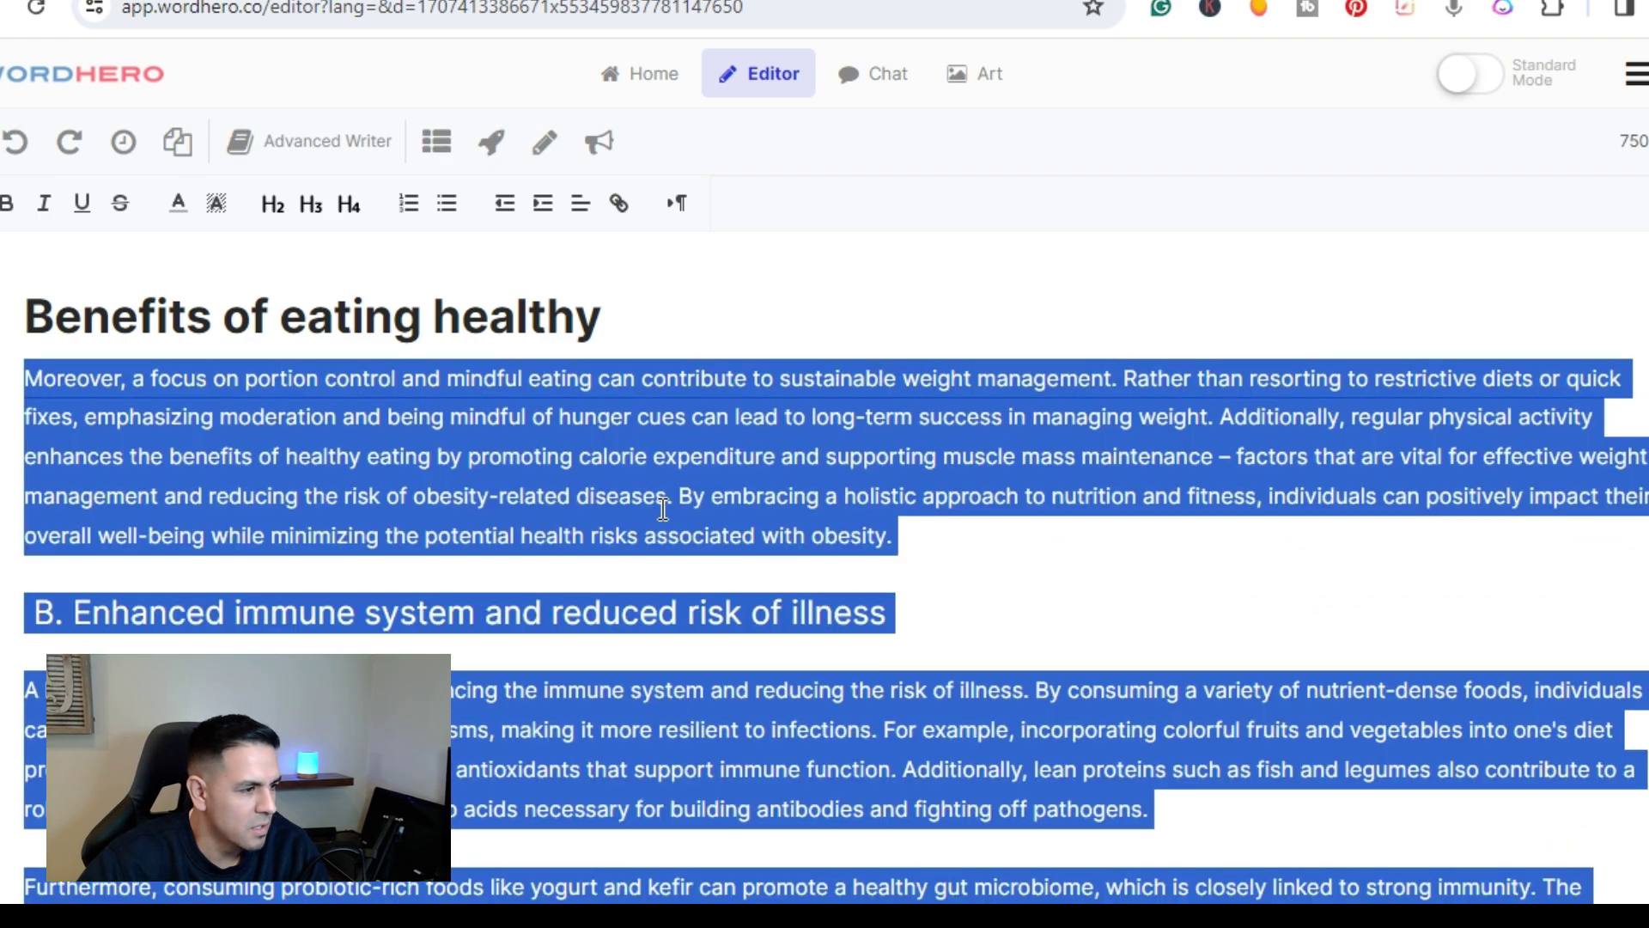
scroll(663, 509, up, 15)
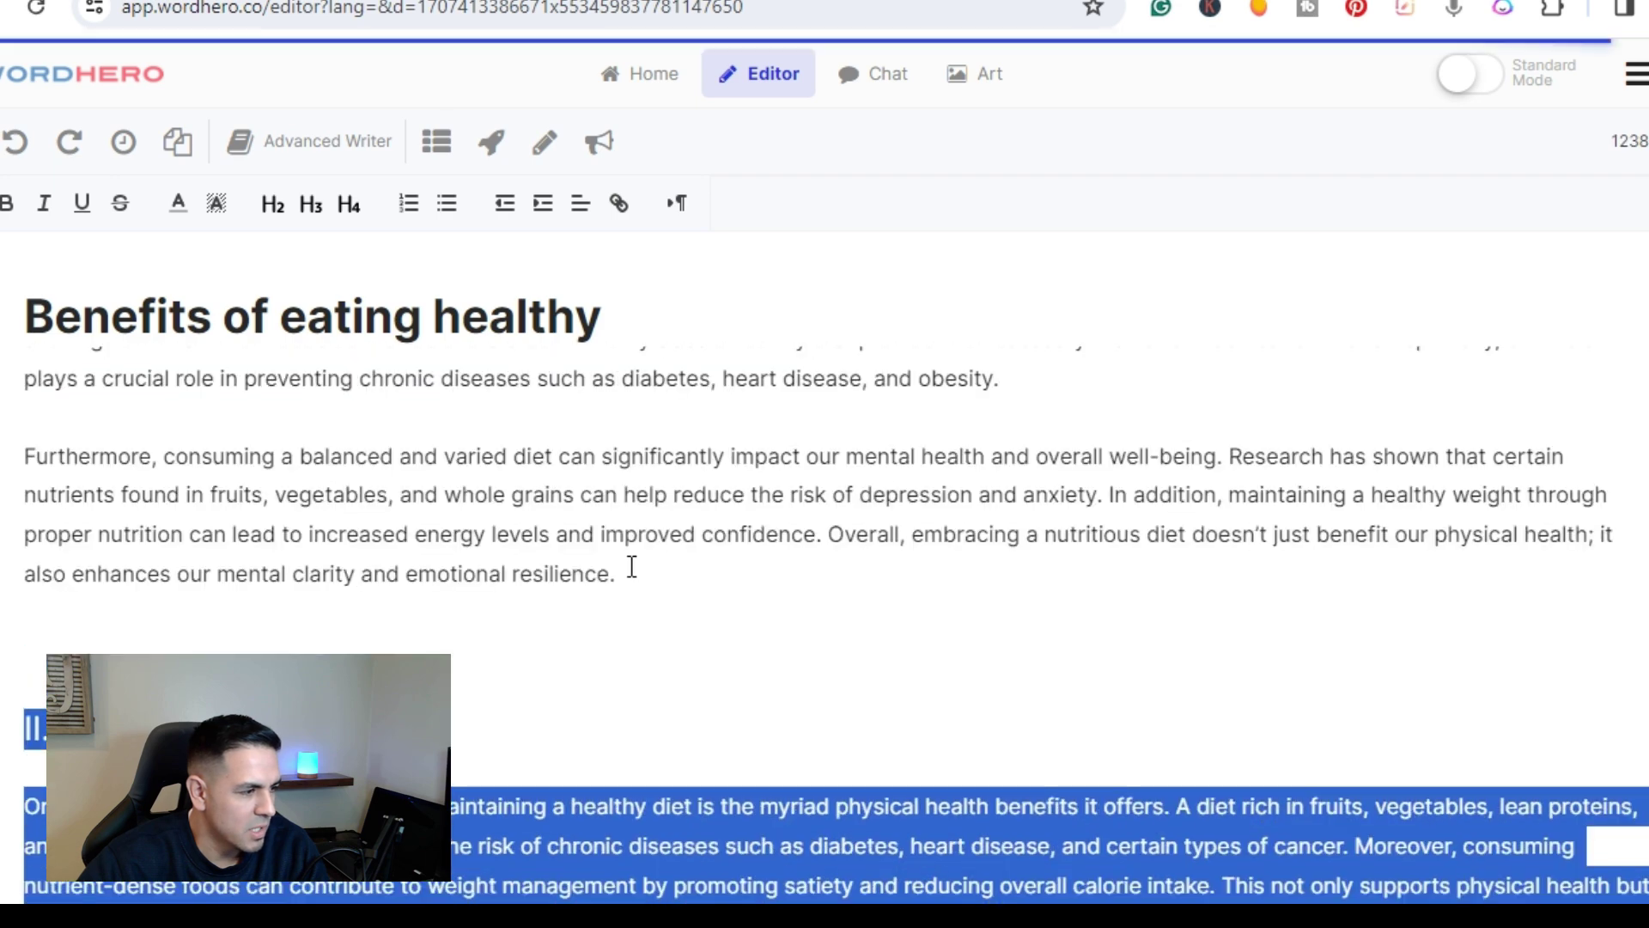
scroll(632, 567, down, 2)
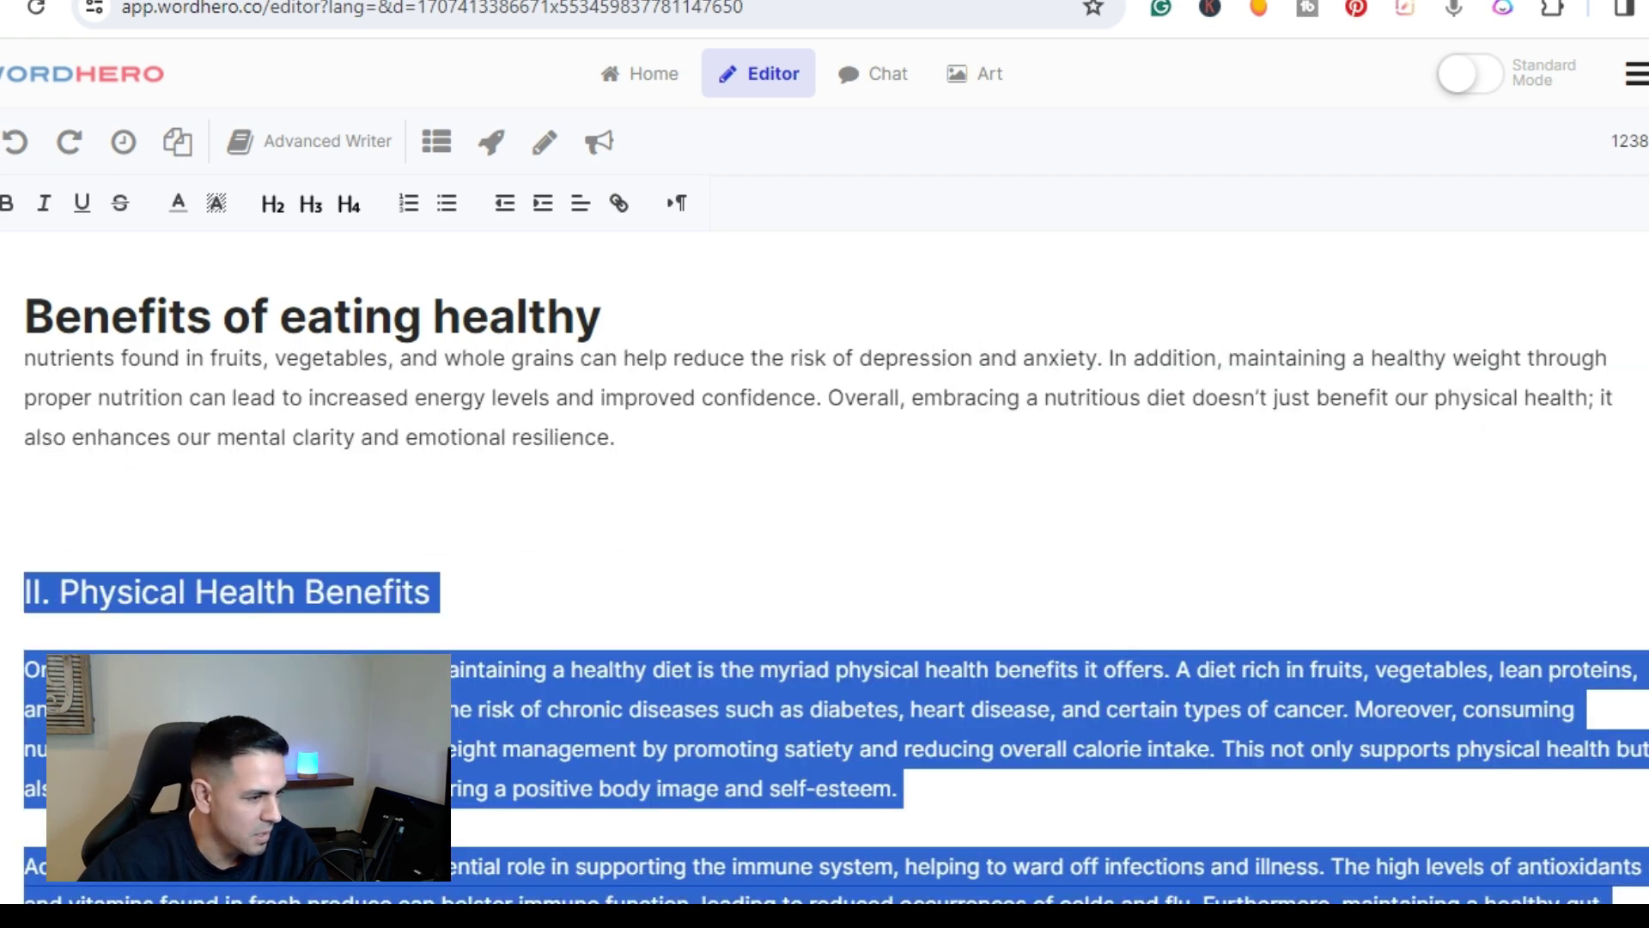
scroll(825, 516, down, 5)
scroll(624, 657, down, 5)
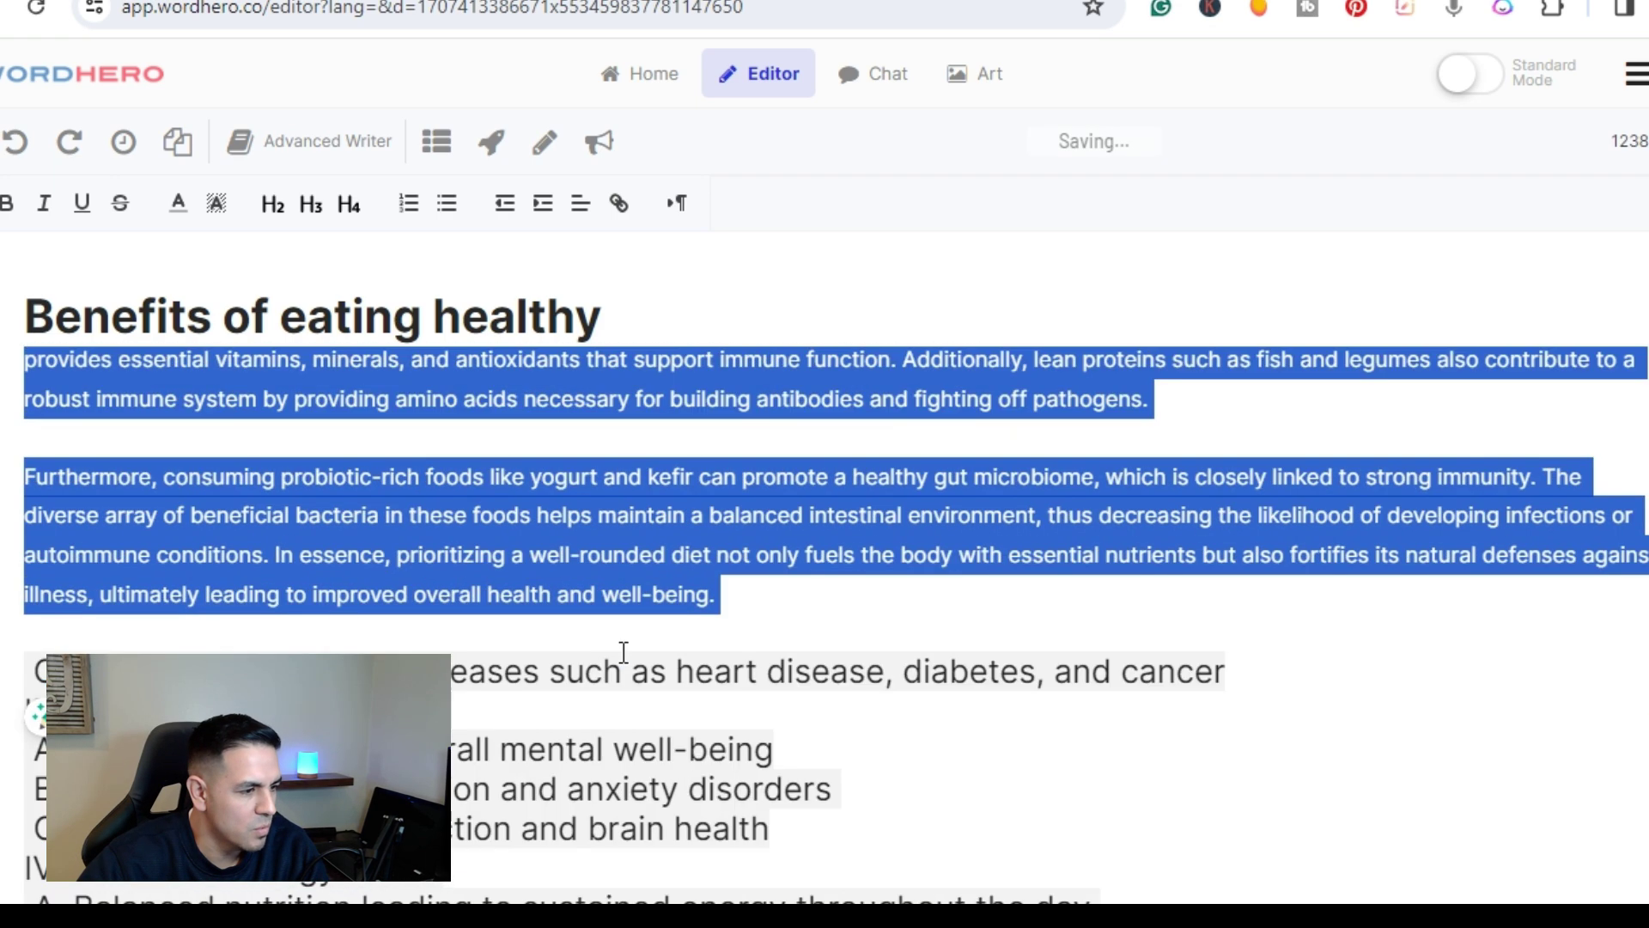
click(581, 692)
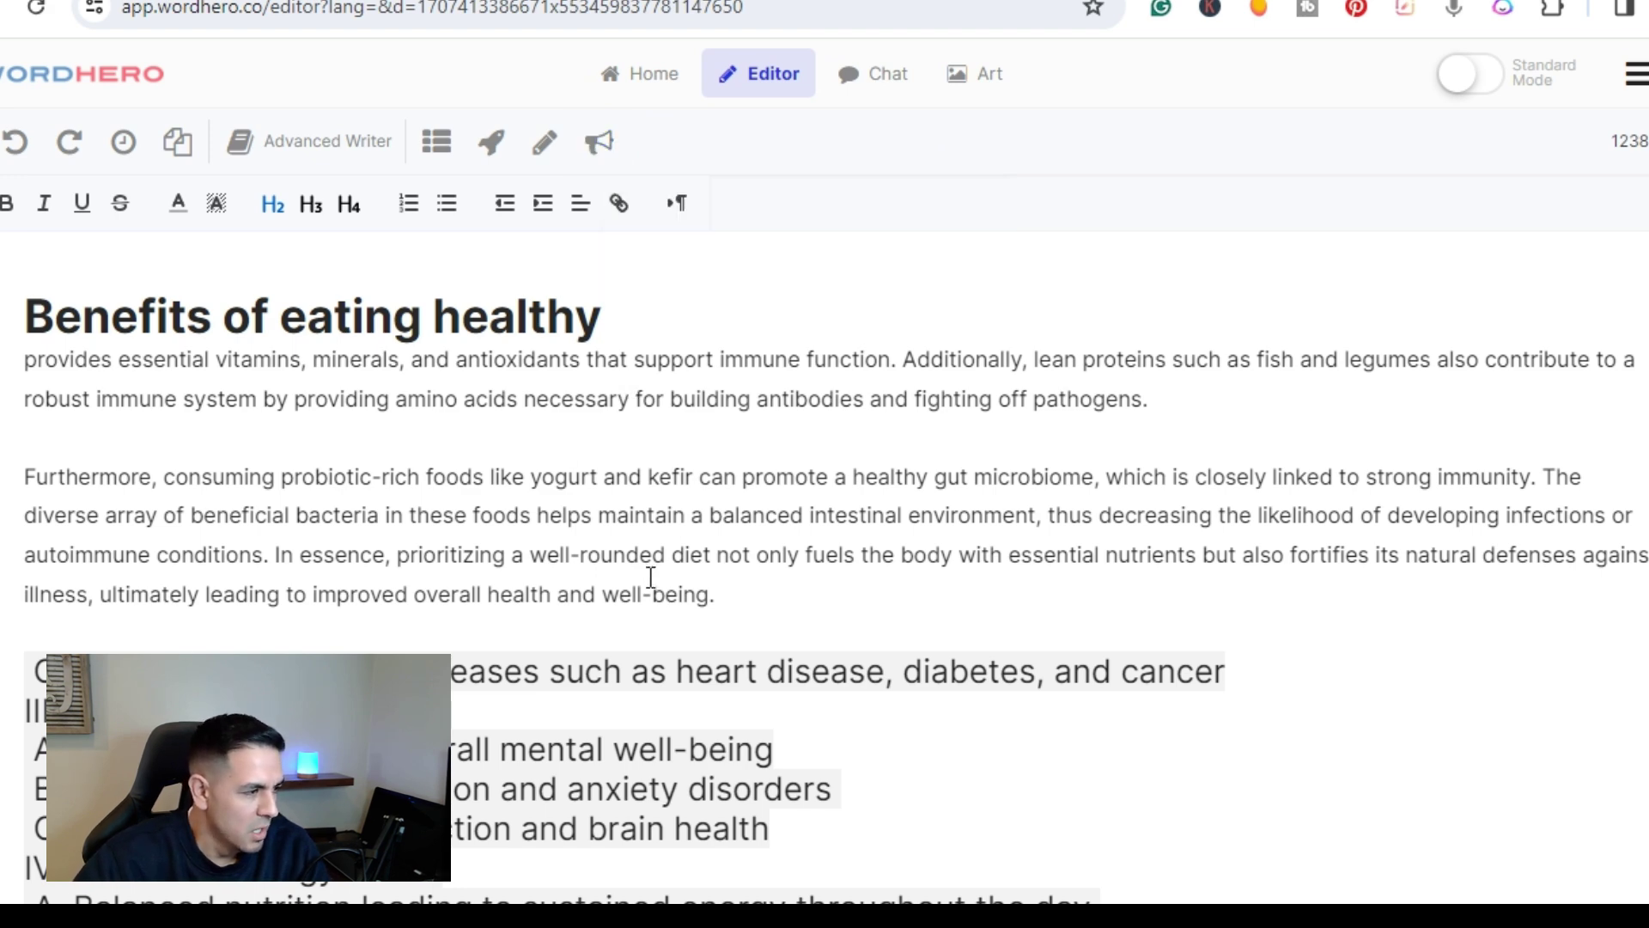
scroll(650, 576, down, 5)
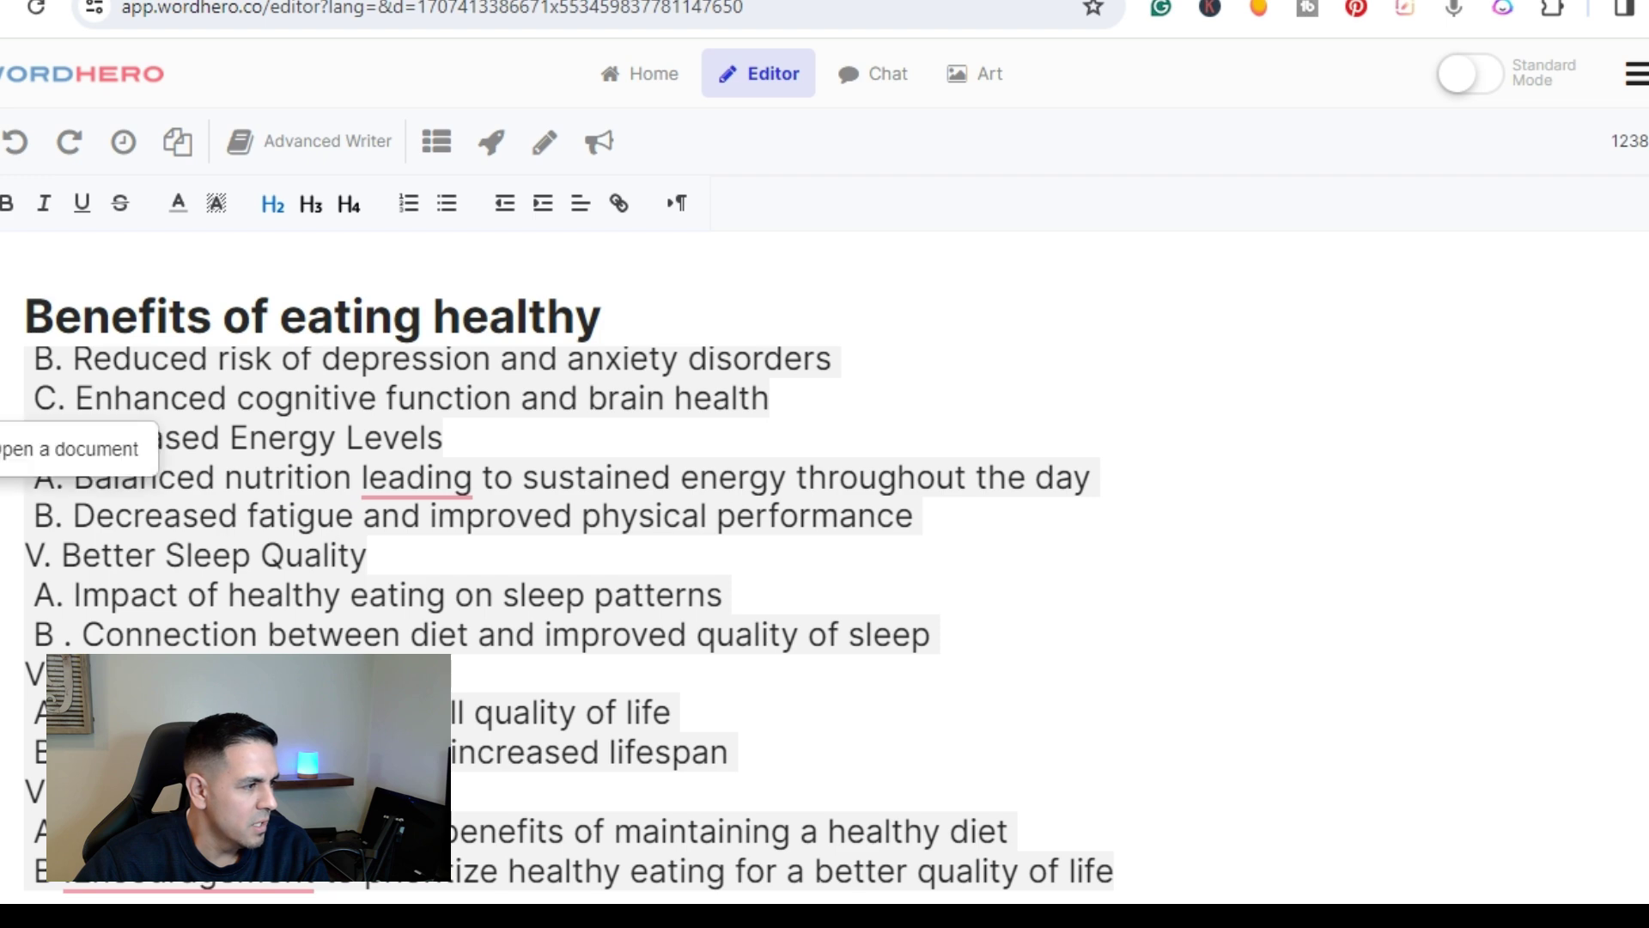
click(2, 443)
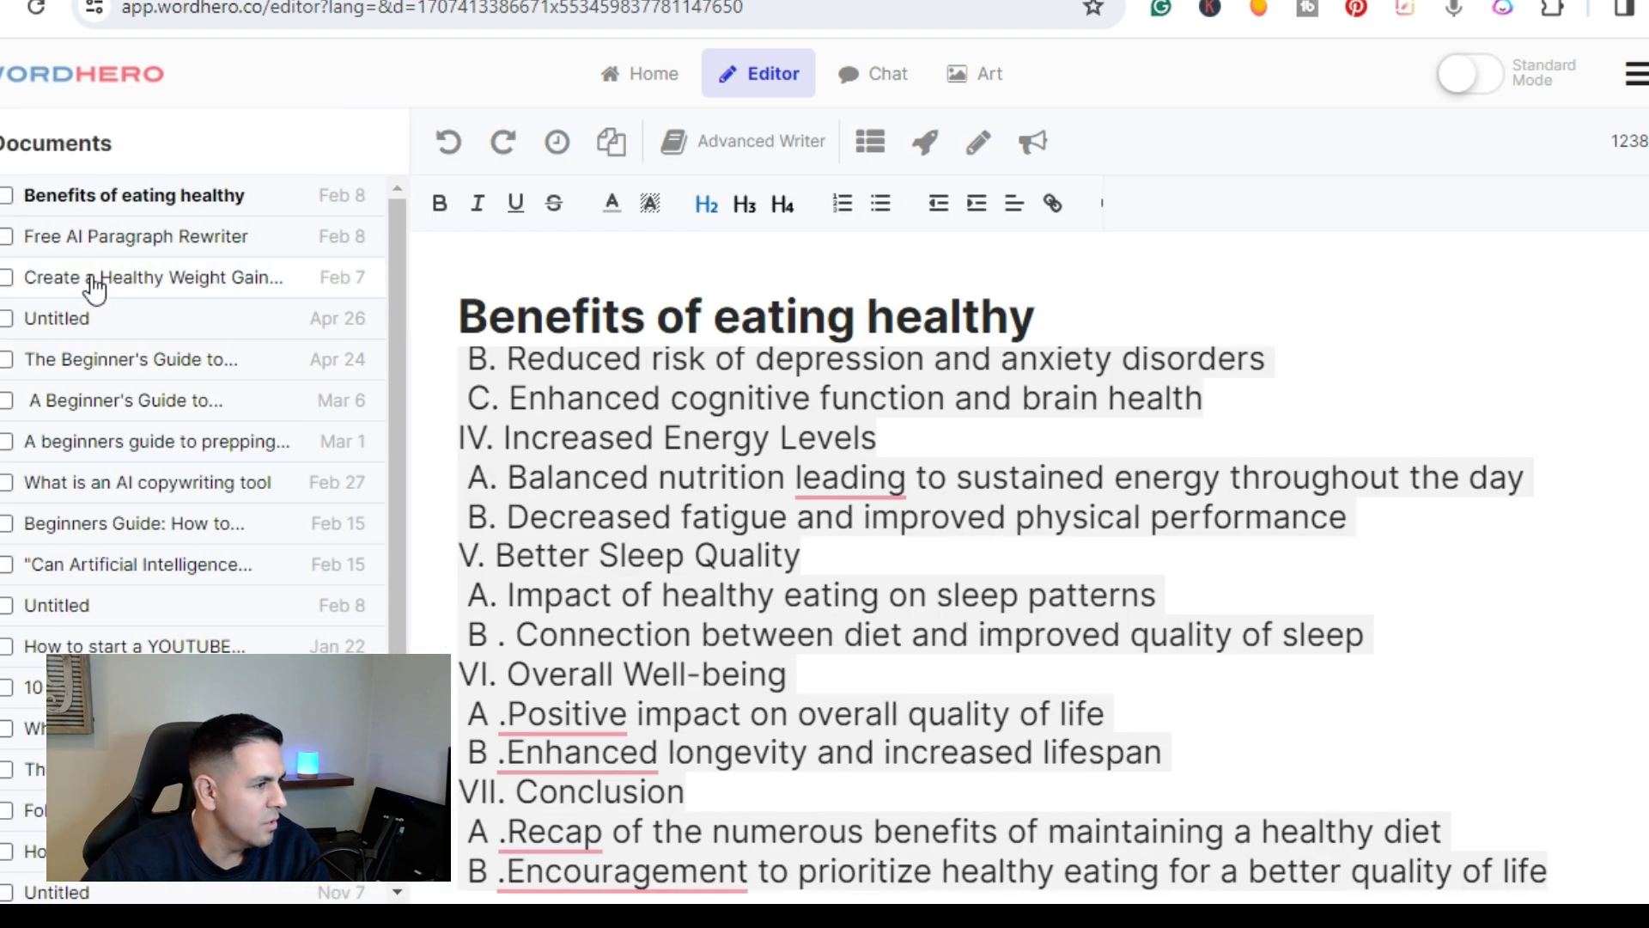
click(101, 239)
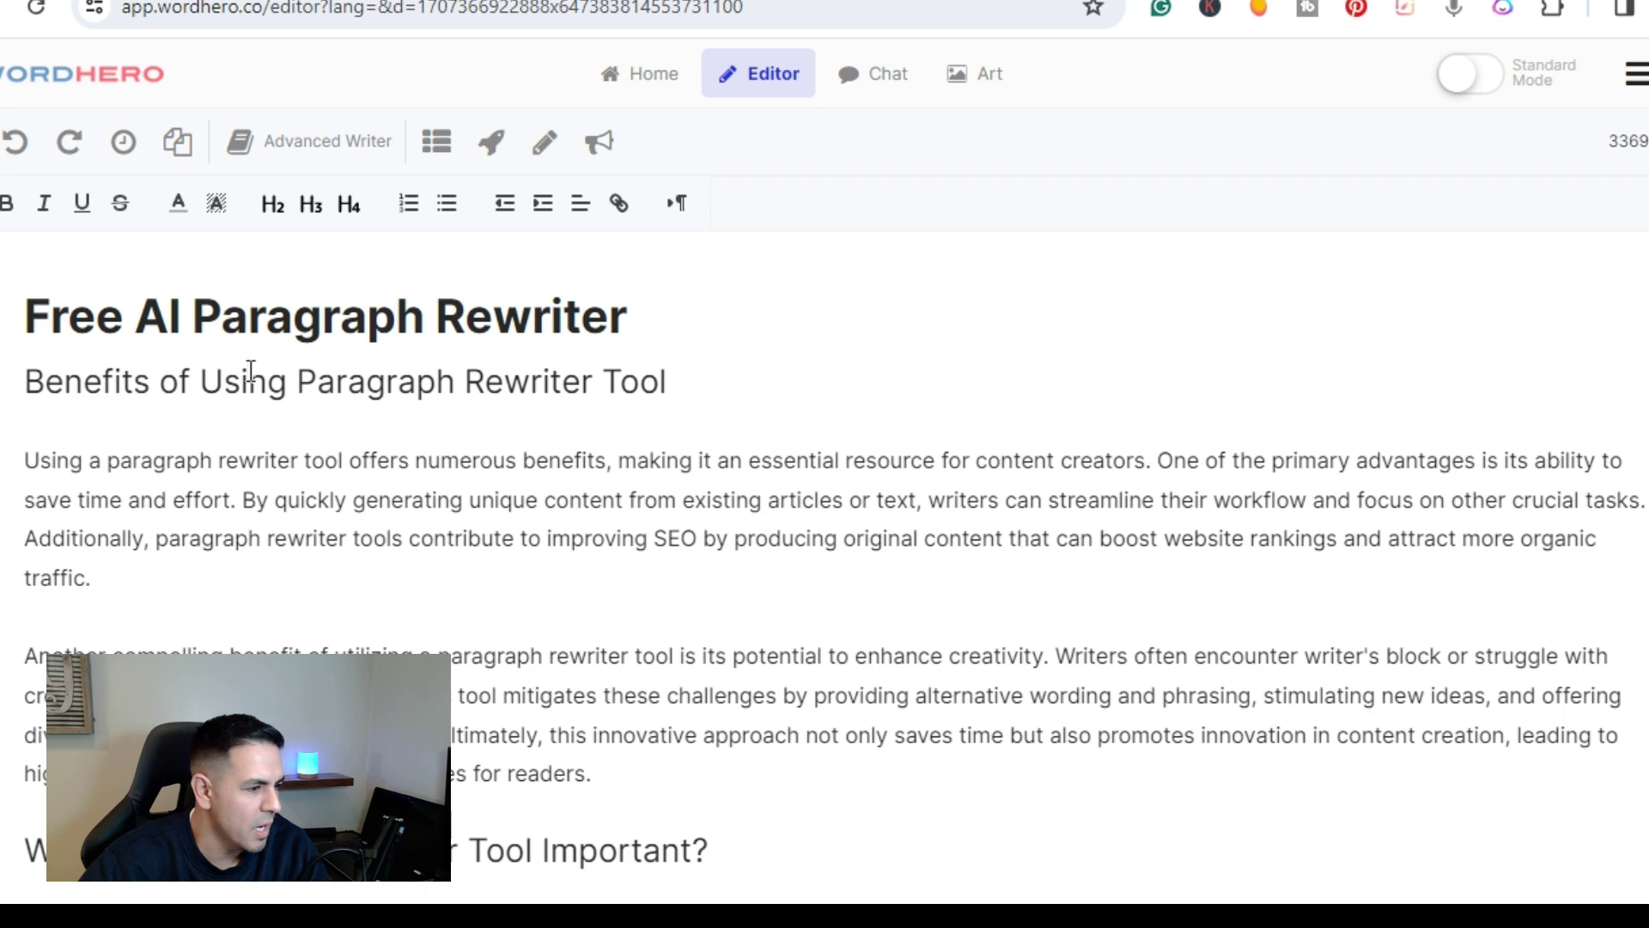
scroll(895, 446, down, 2)
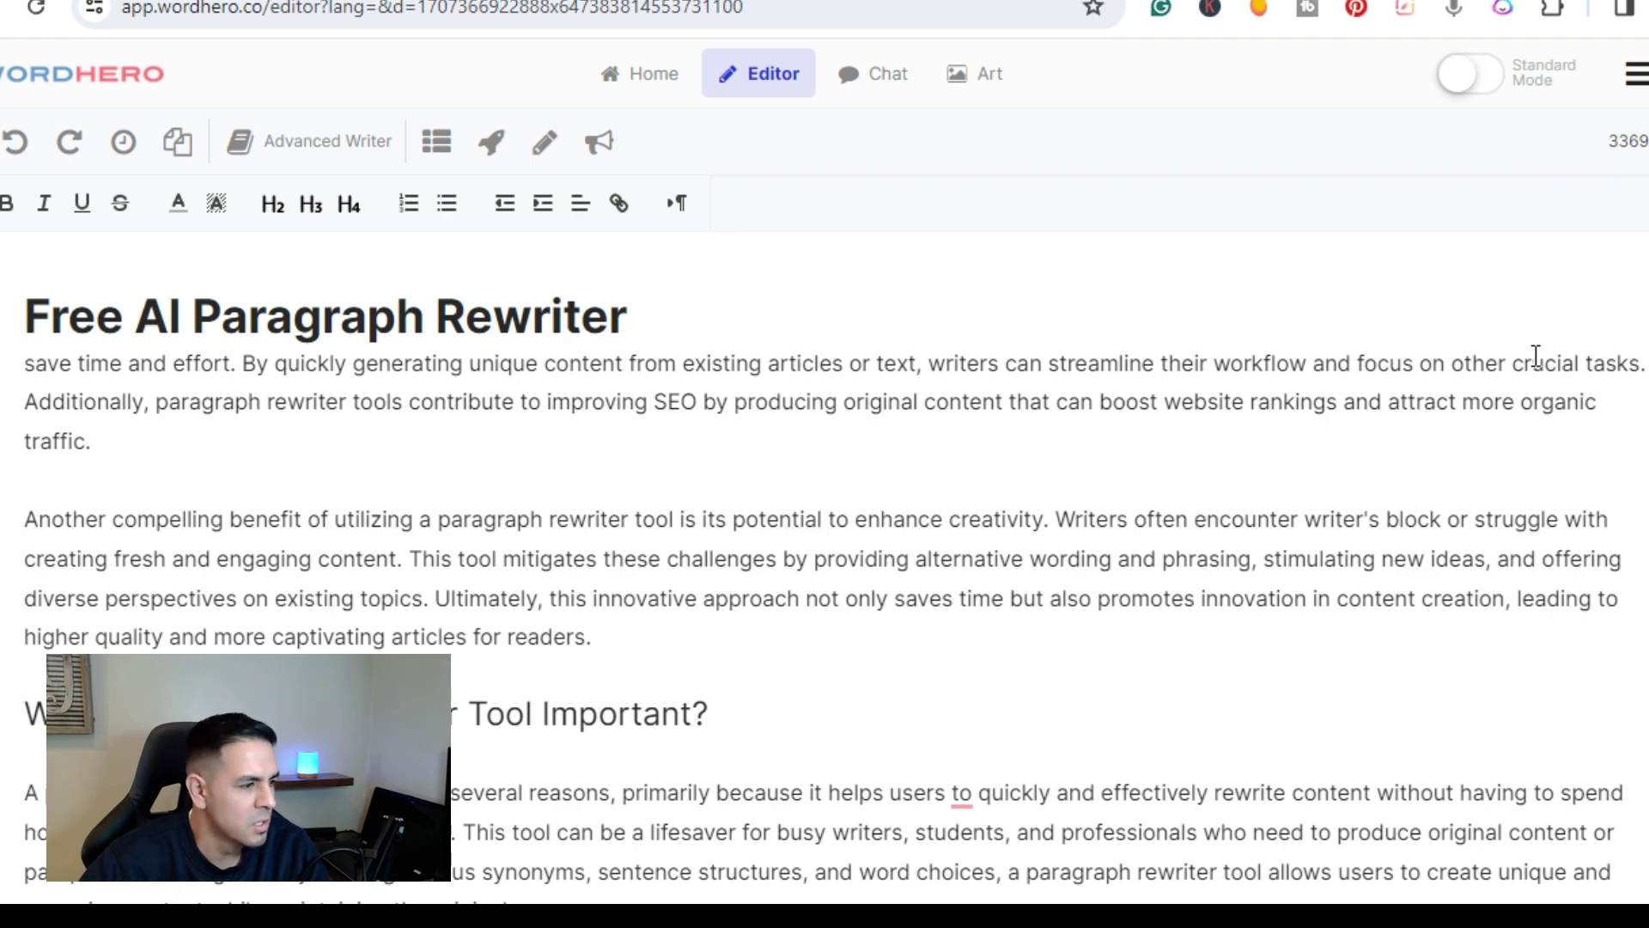
scroll(1535, 356, down, 15)
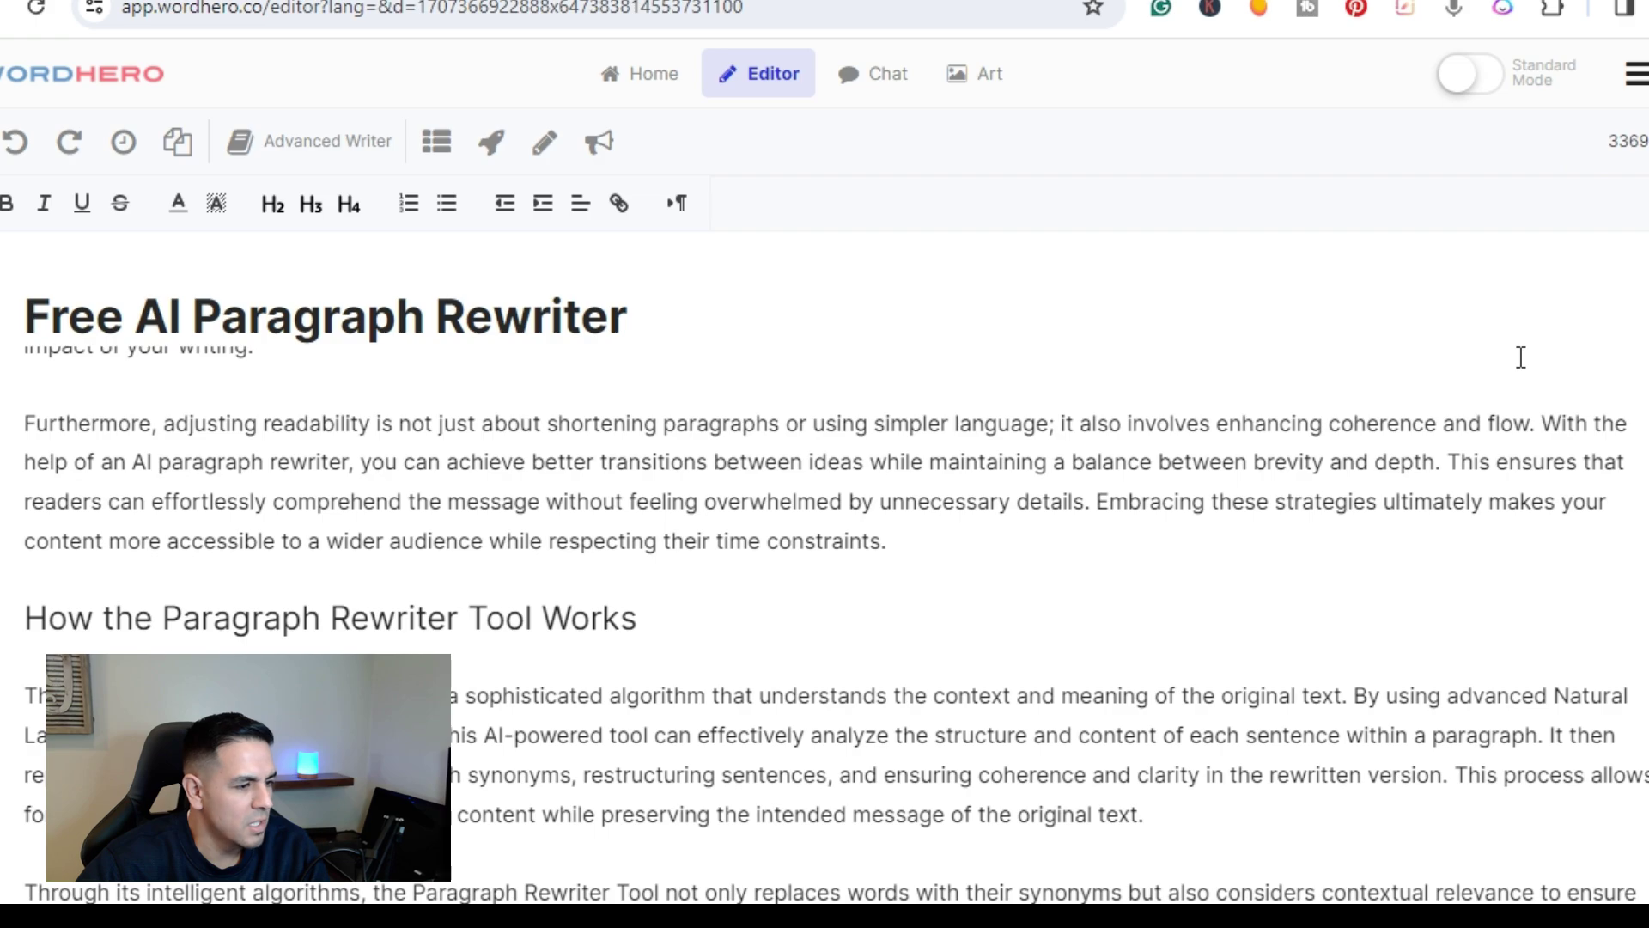
scroll(1521, 357, down, 12)
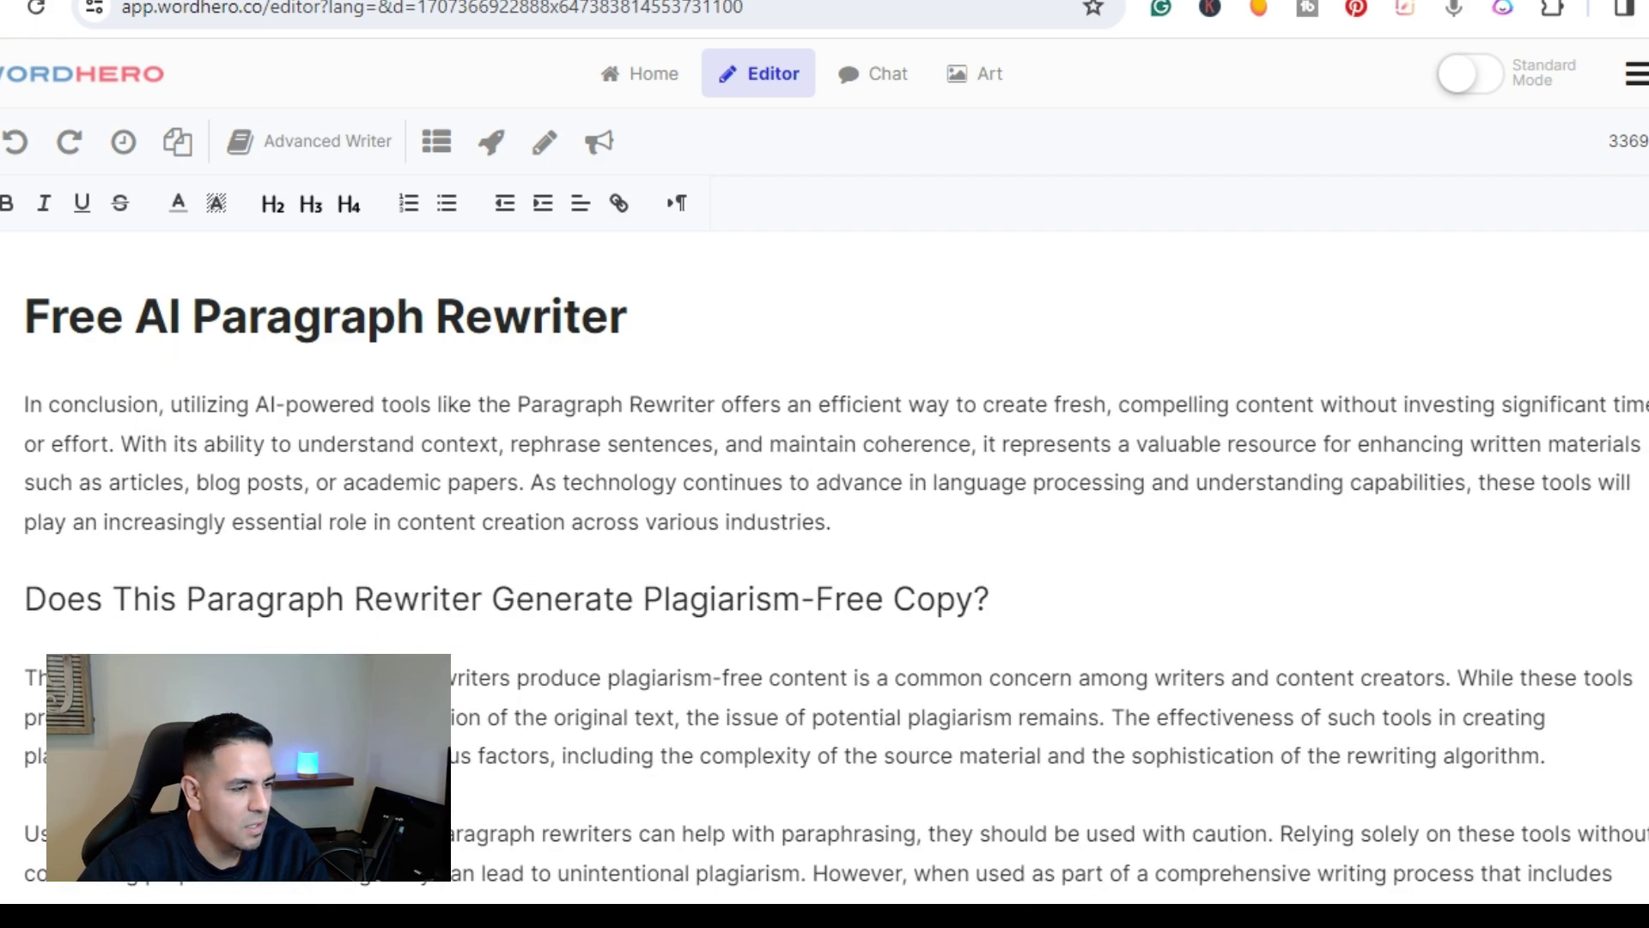
scroll(885, 506, down, 15)
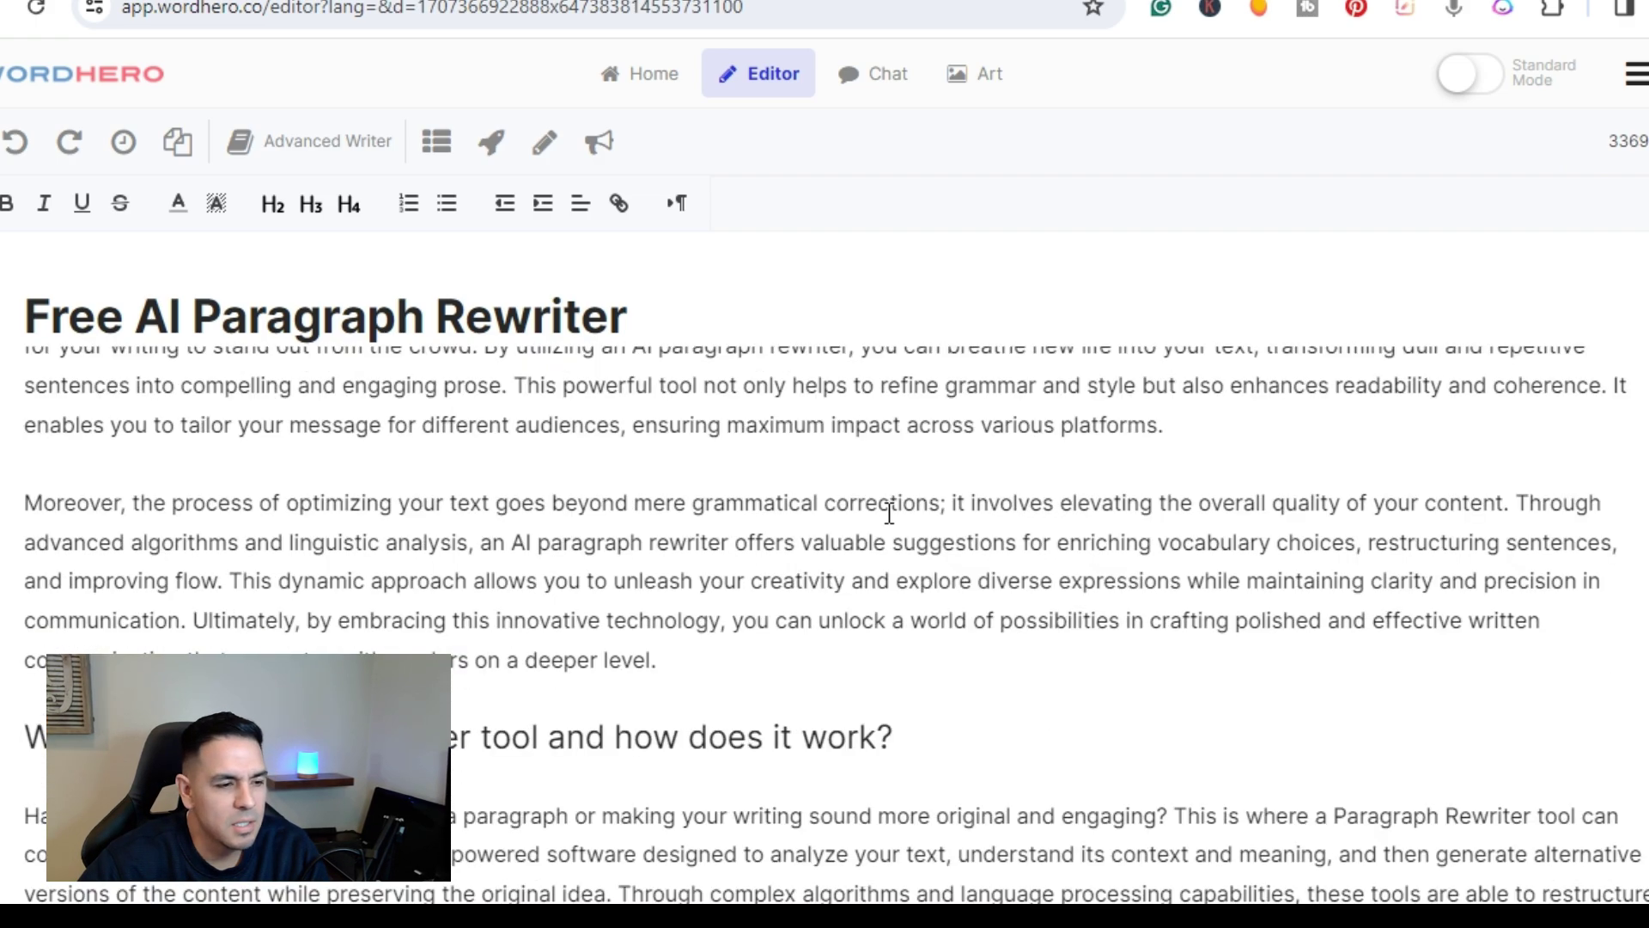
scroll(885, 515, down, 12)
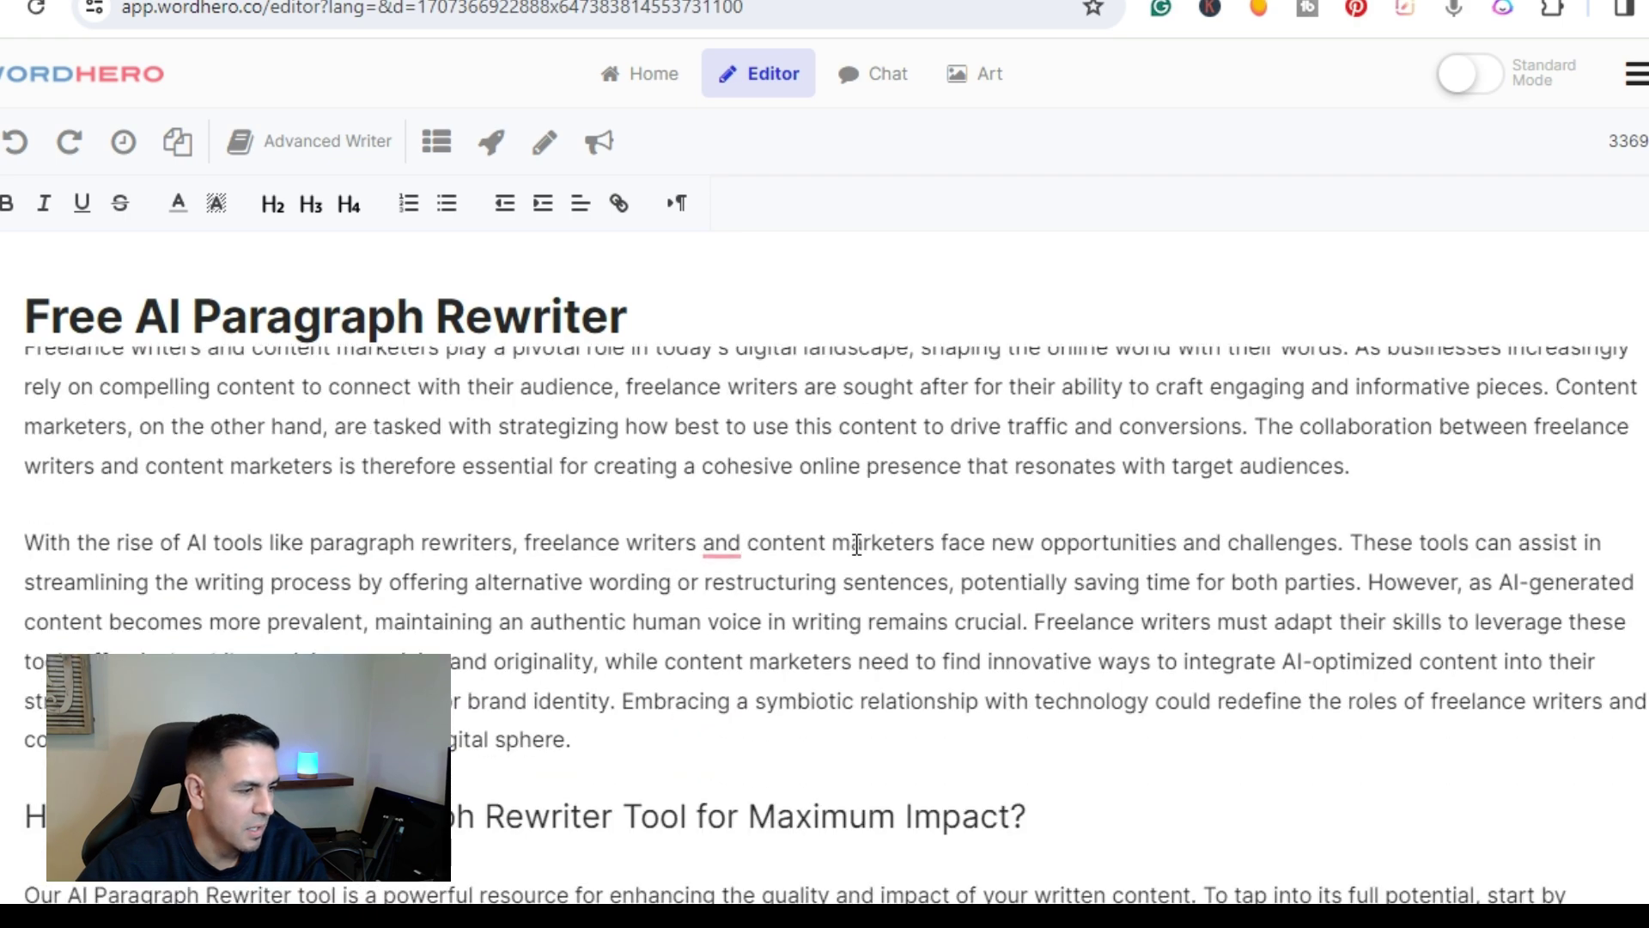
scroll(394, 638, down, 5)
scroll(685, 684, down, 6)
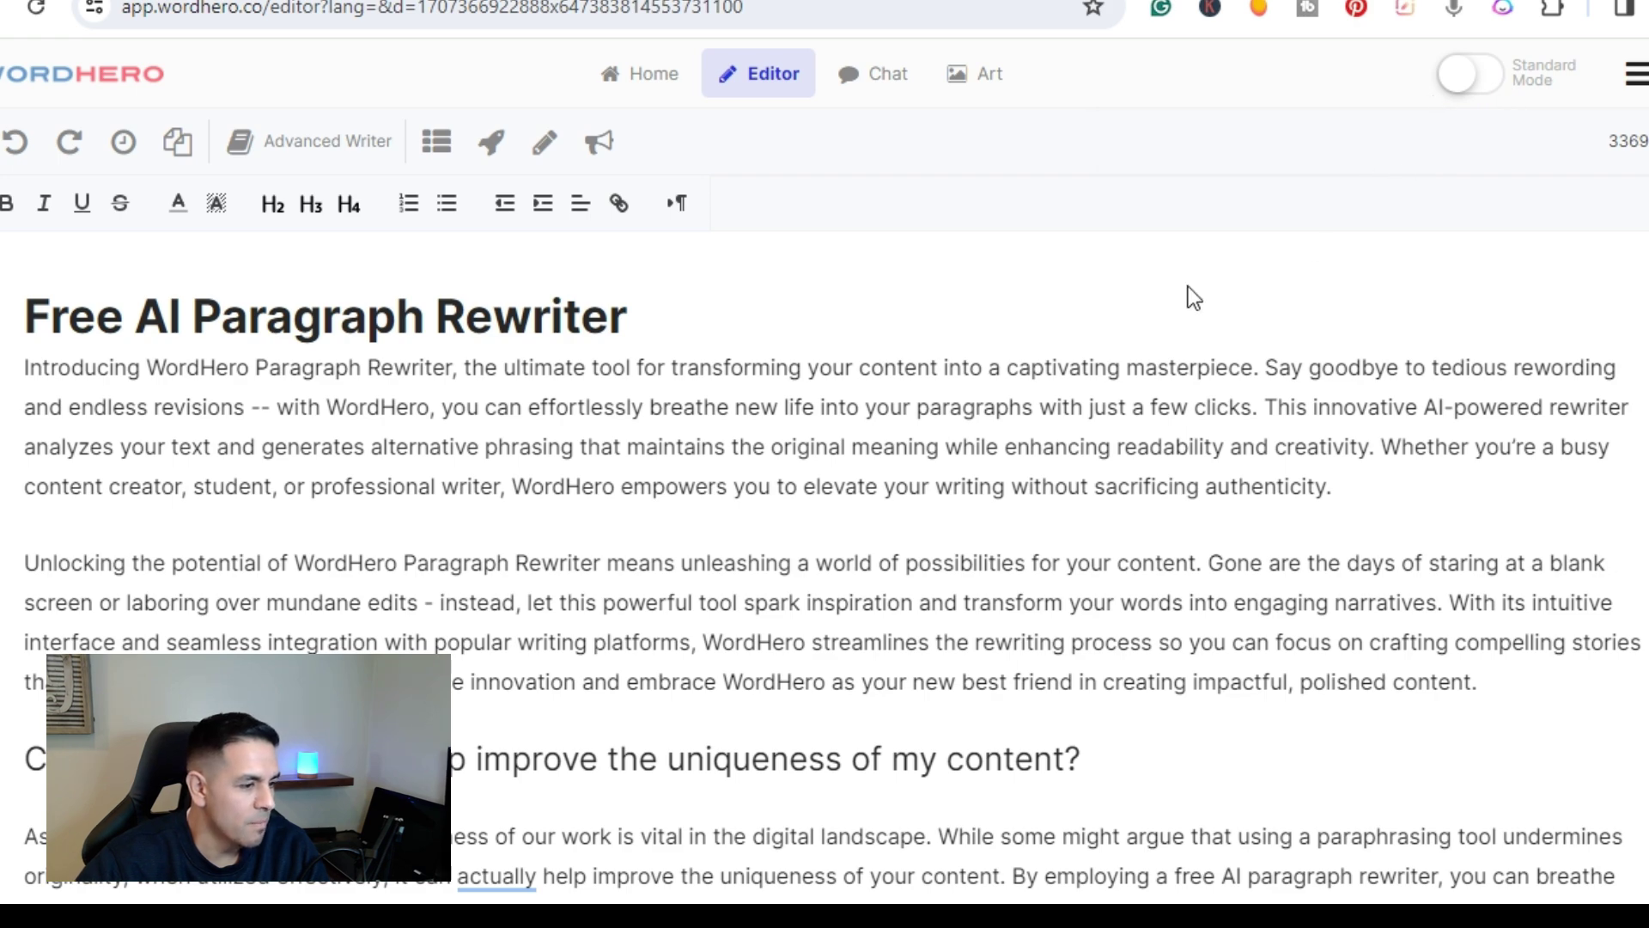
scroll(1119, 435, down, 4)
scroll(1096, 503, down, 5)
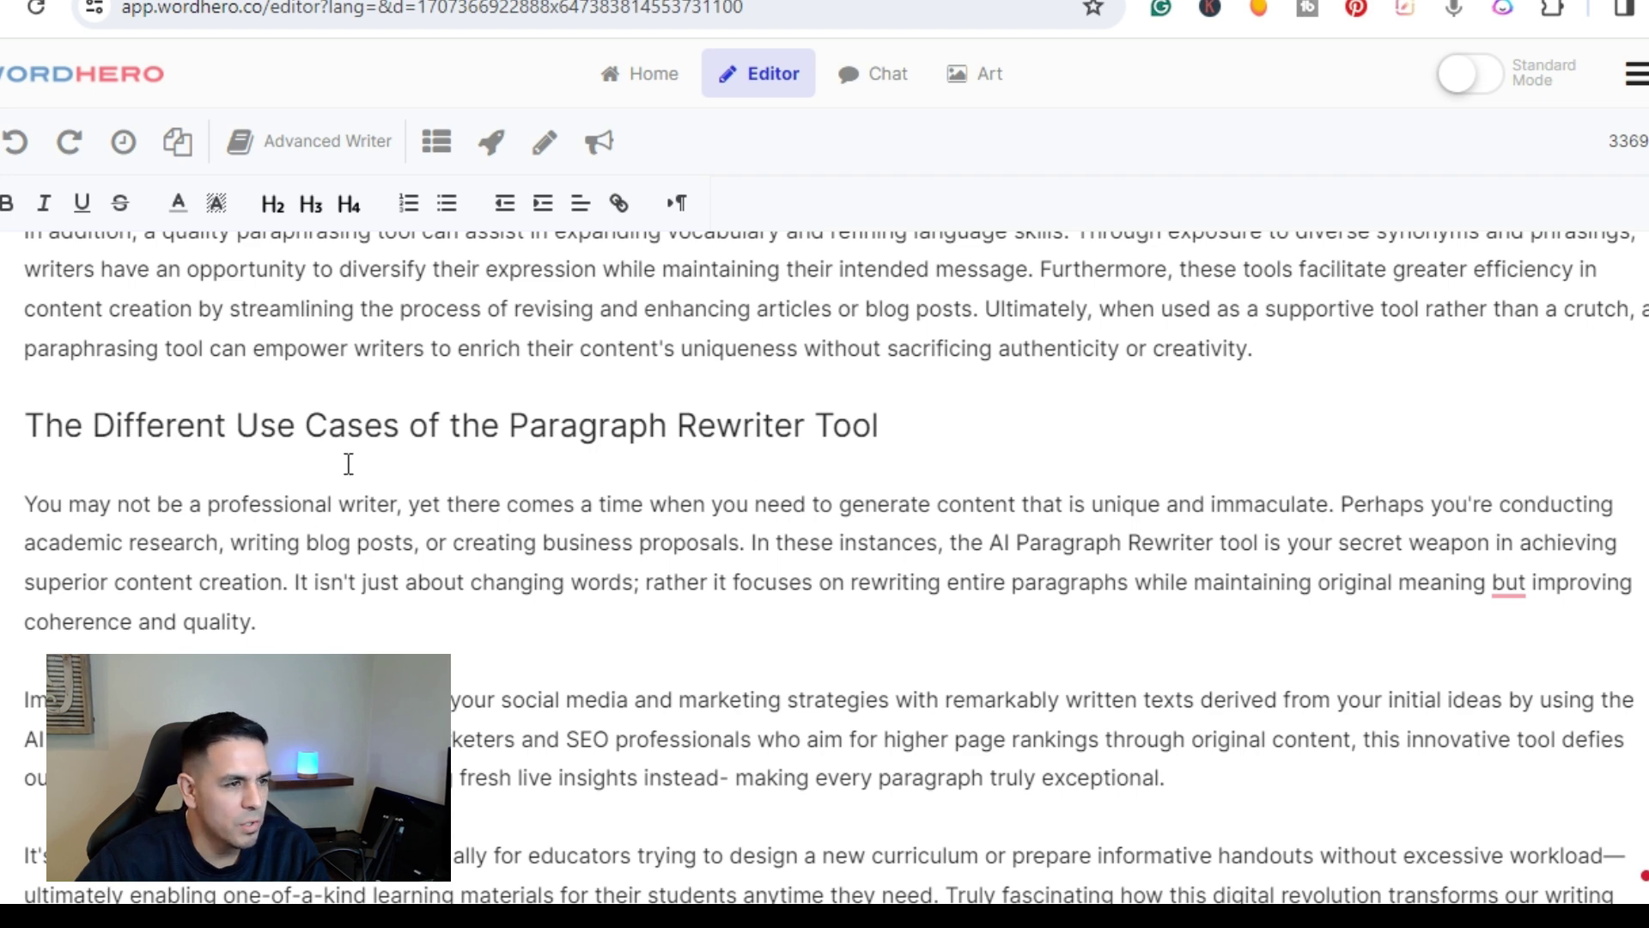
scroll(1020, 534, down, 5)
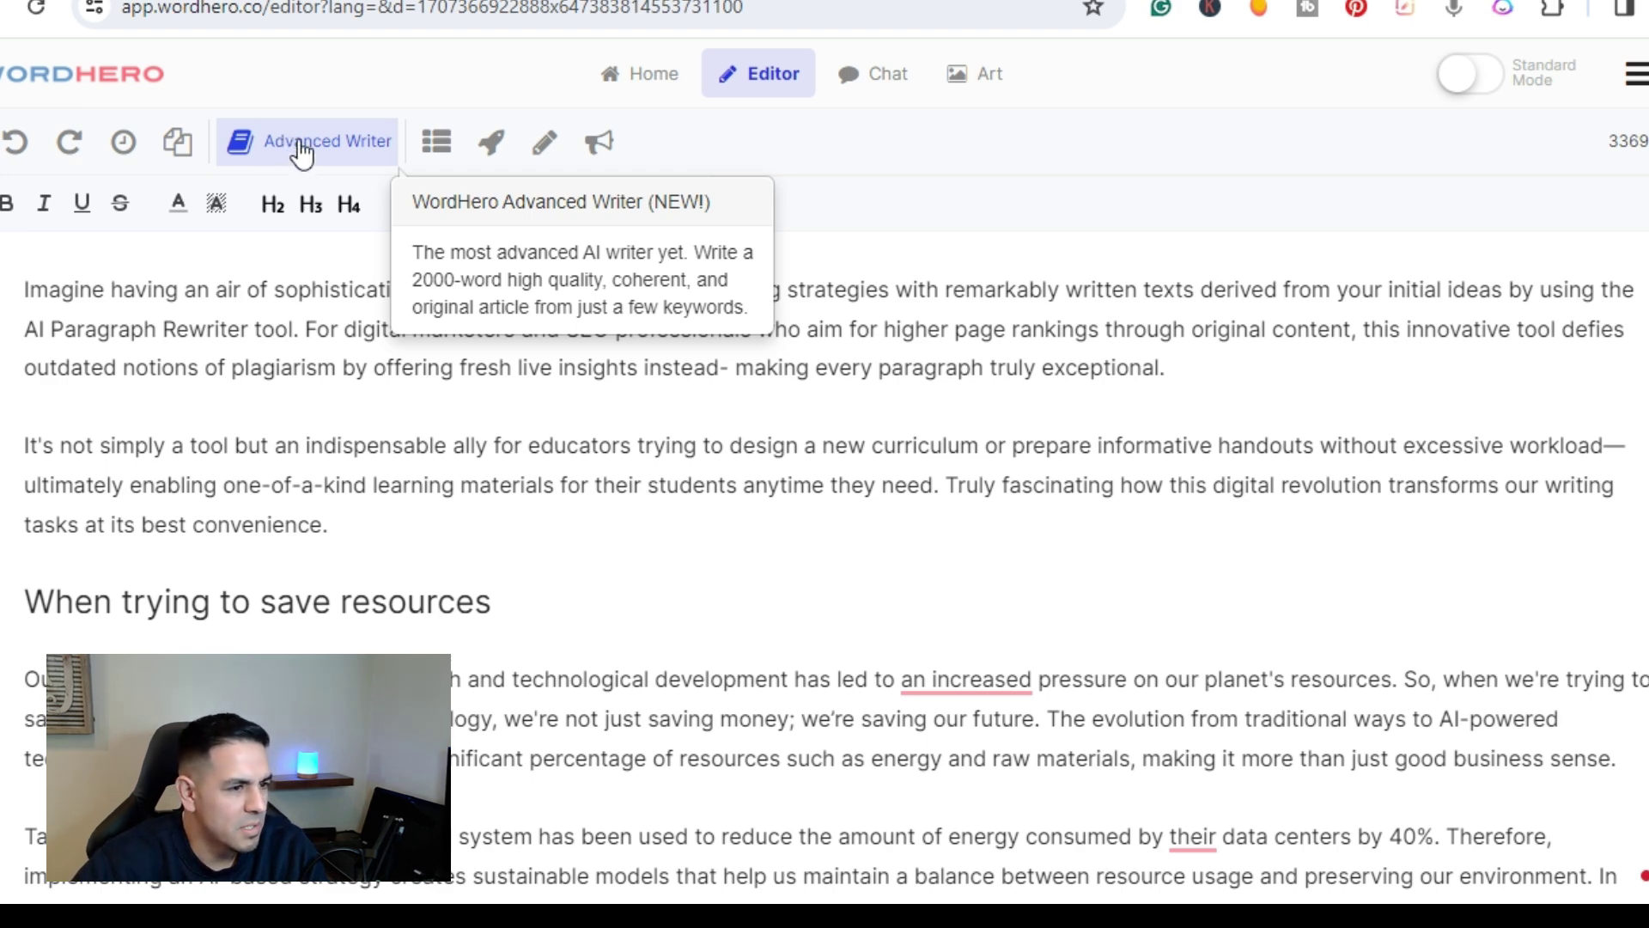
click(301, 144)
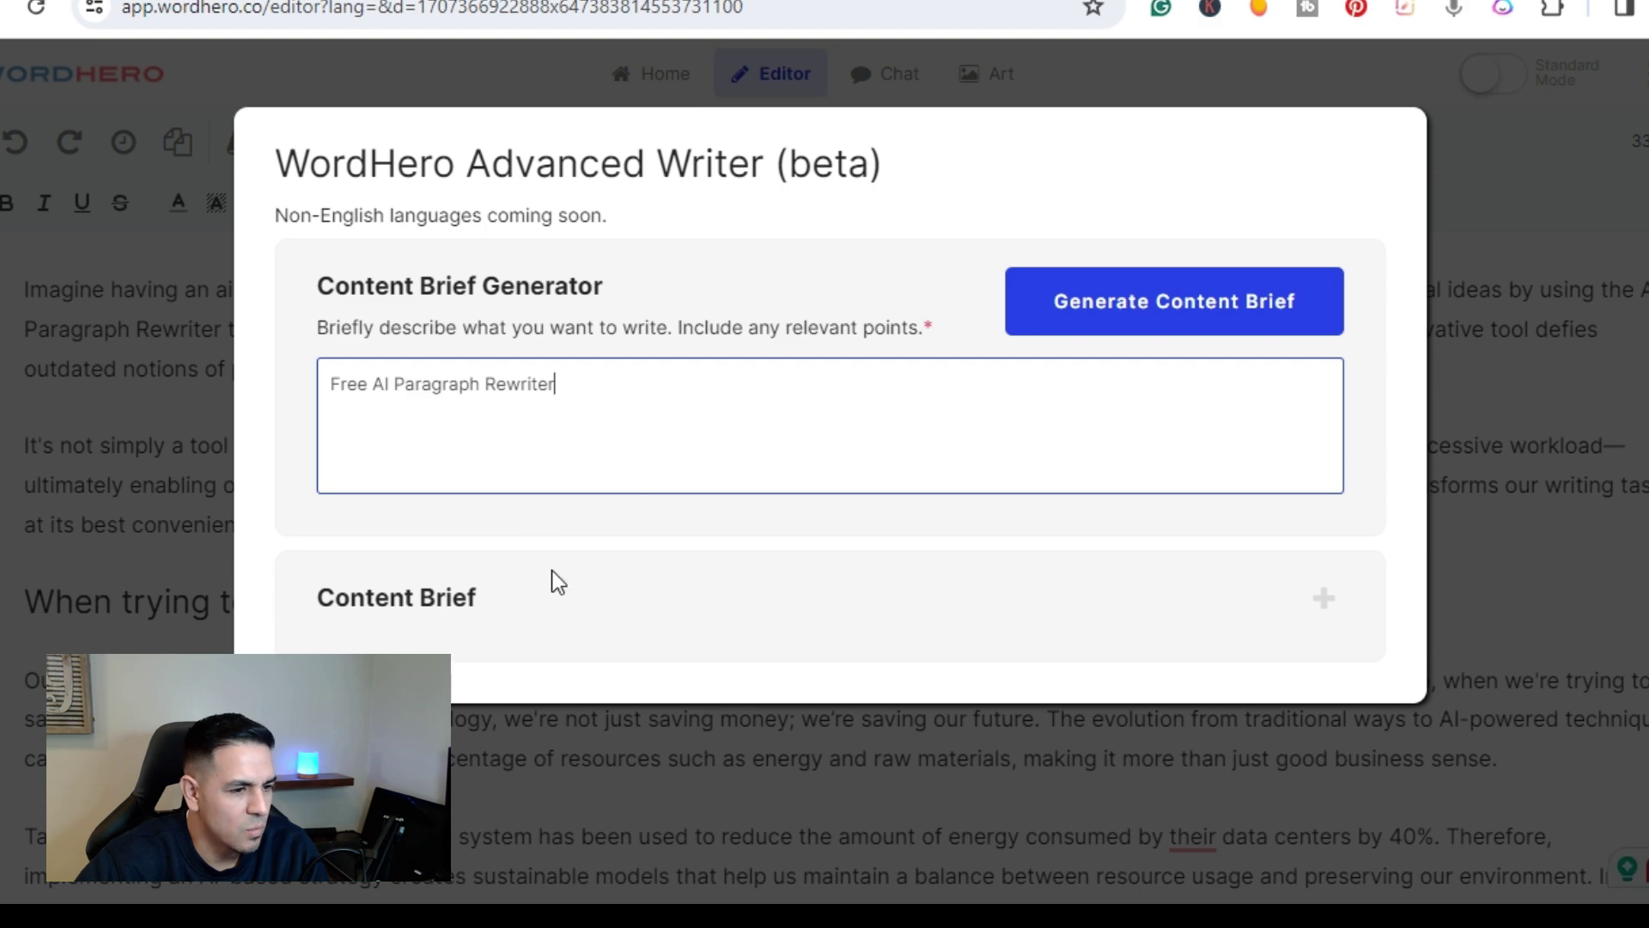
click(1306, 611)
scroll(770, 611, down, 5)
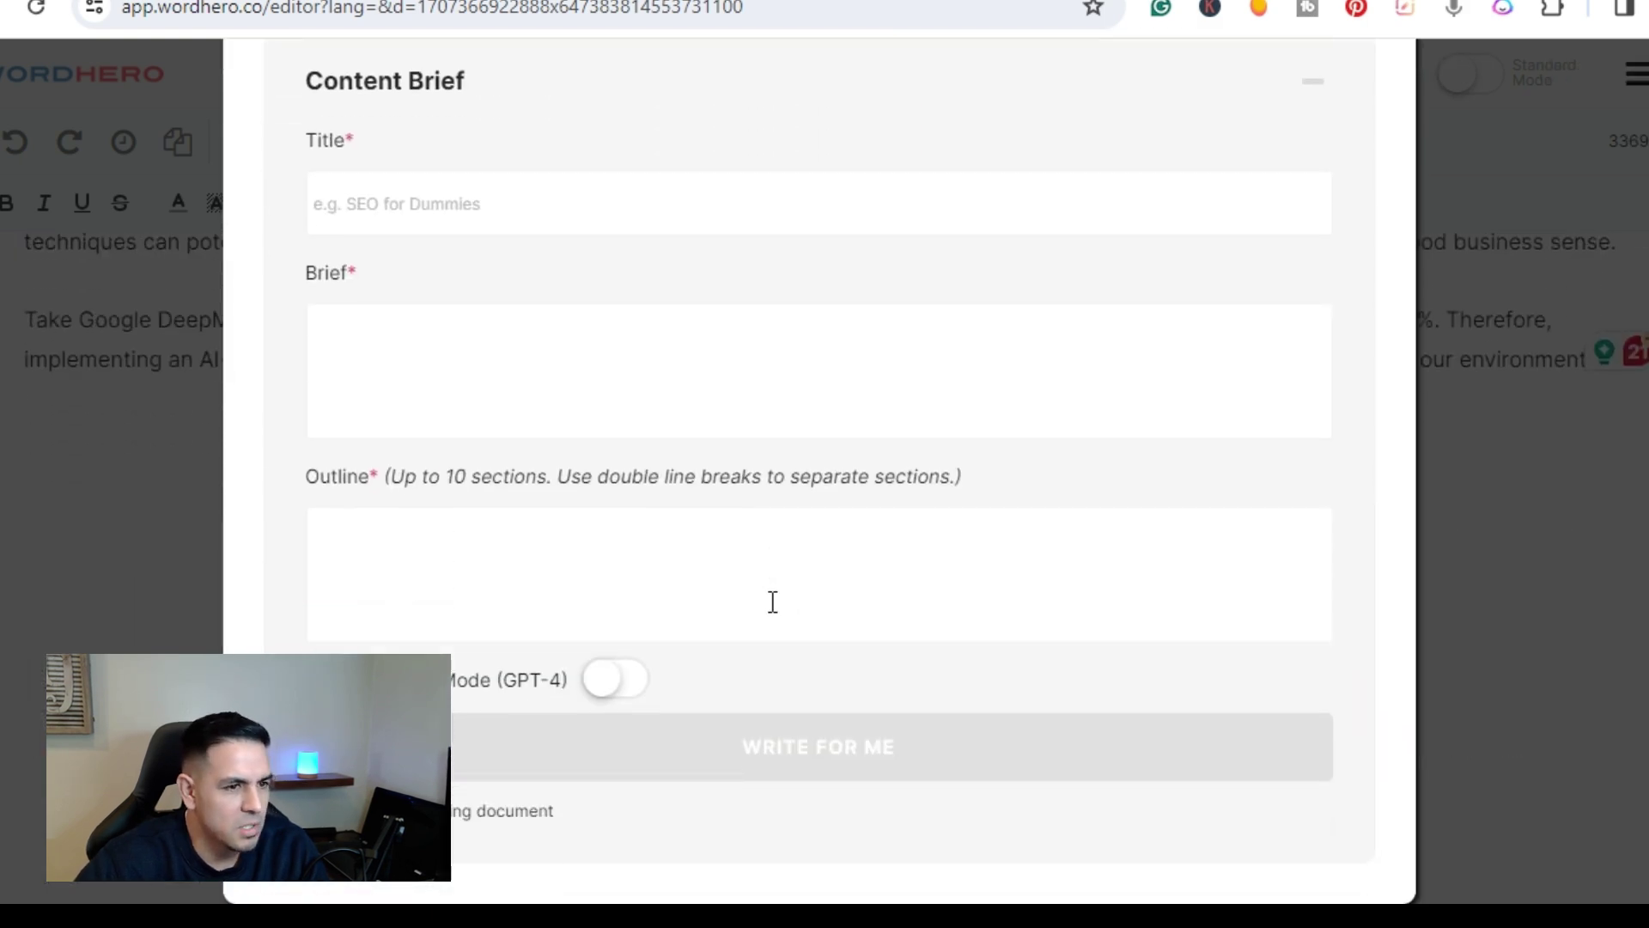
scroll(772, 601, up, 5)
click(785, 189)
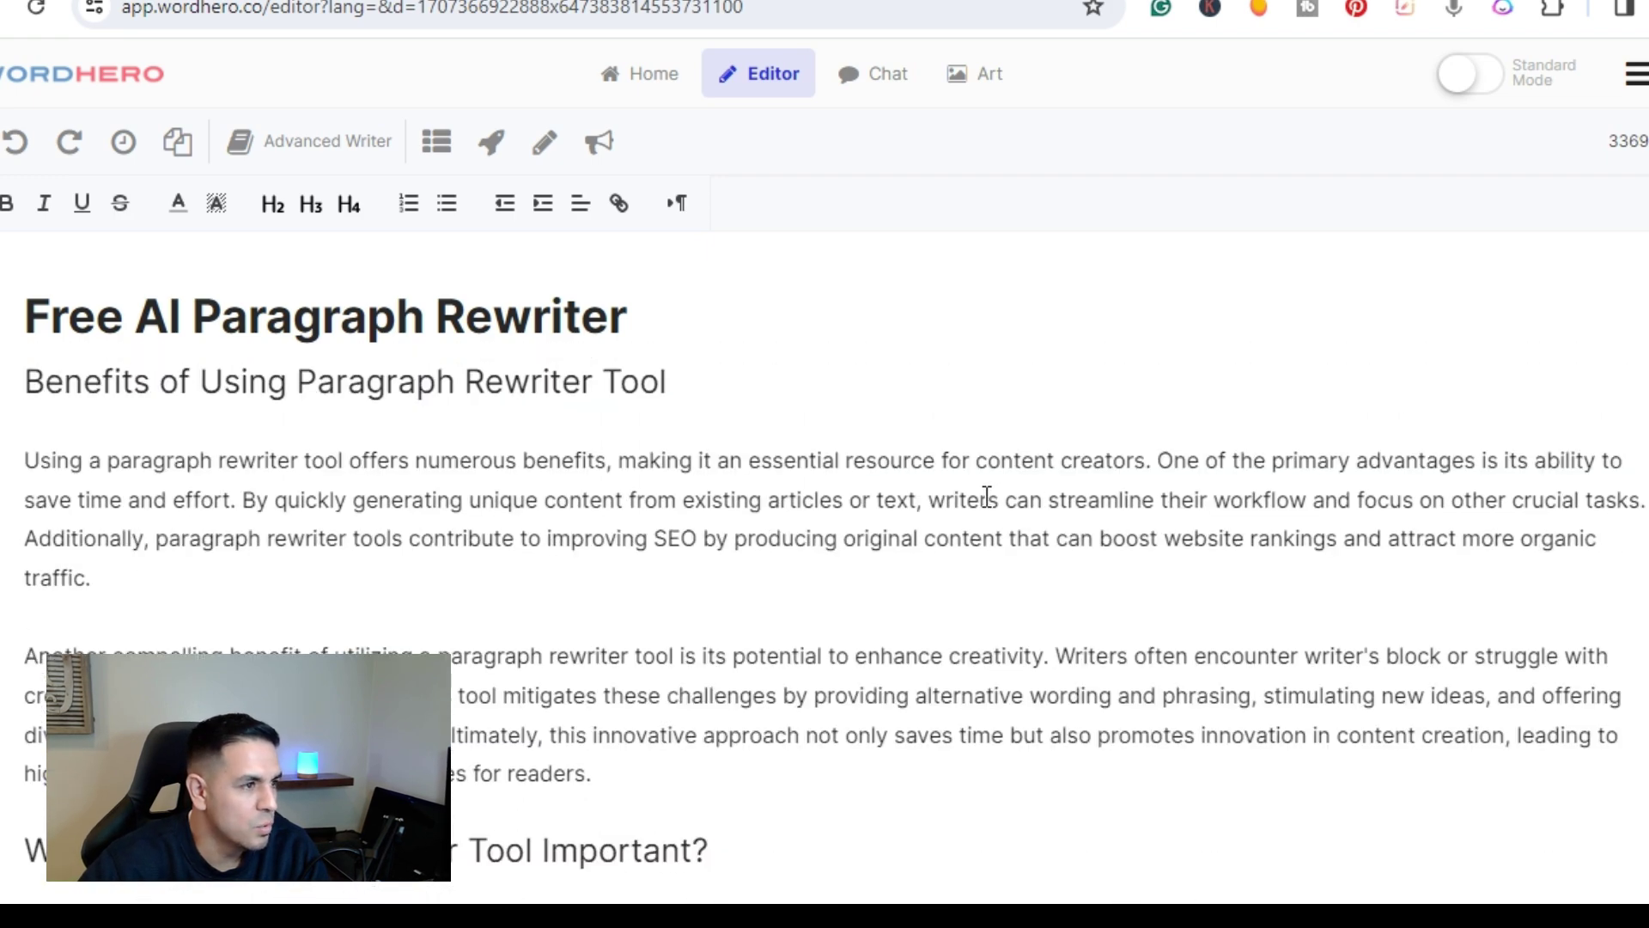
- Visit the writing-tools home page, close Blog Paragraphs, and return to the $297 Lifetime Pro deal page
click(643, 74)
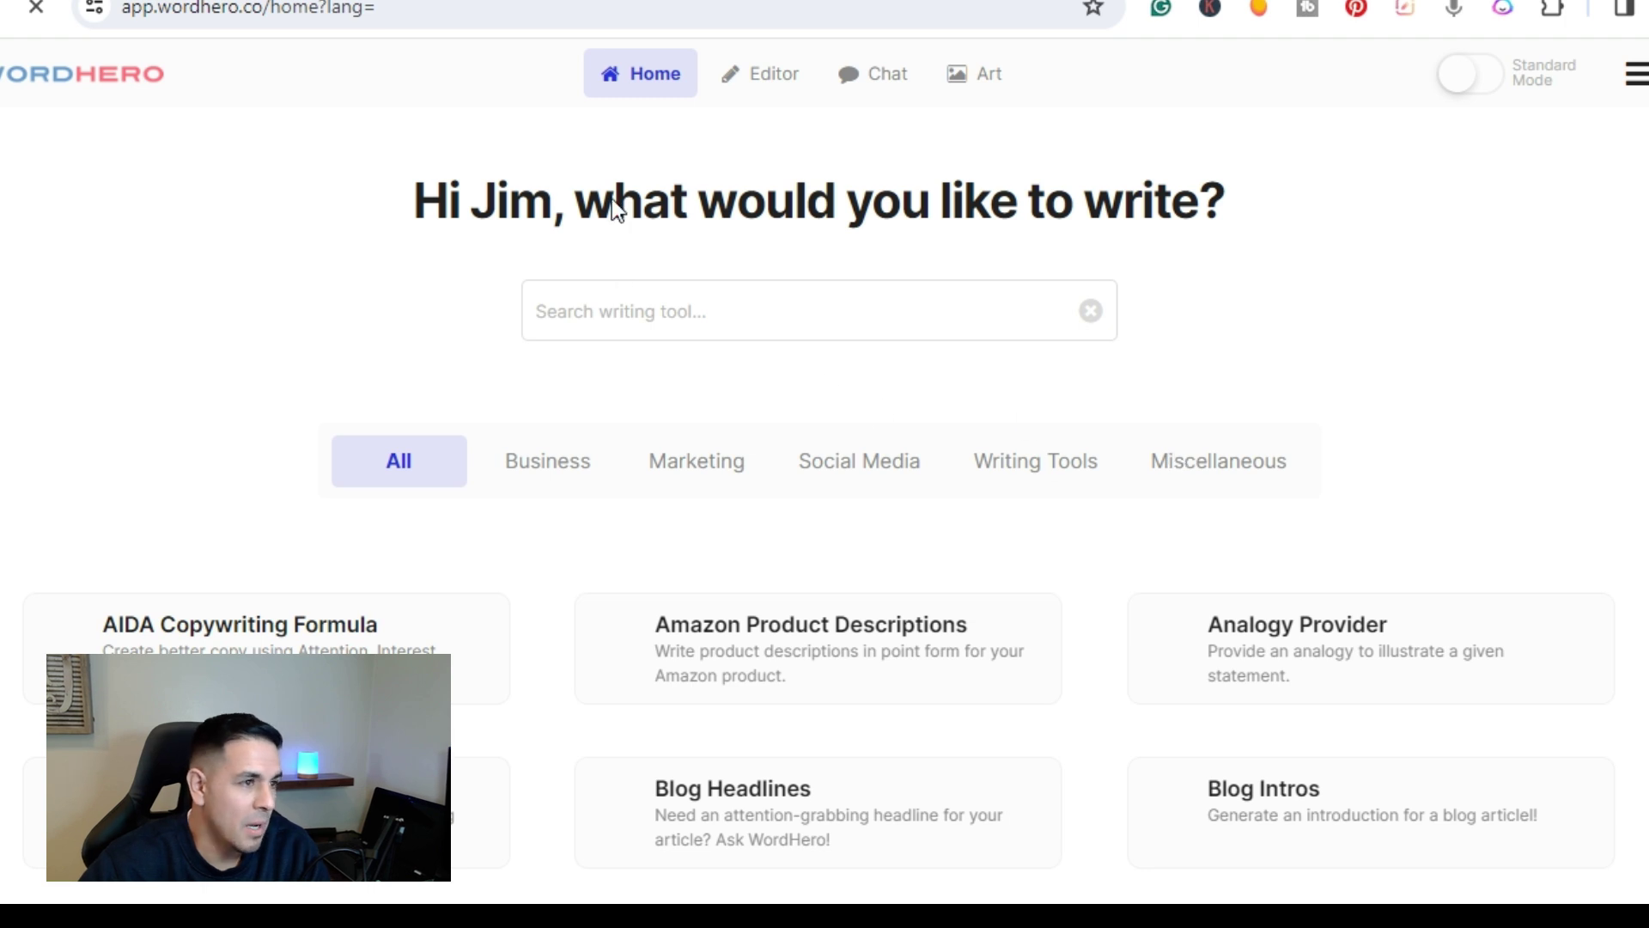
key(alt+Left)
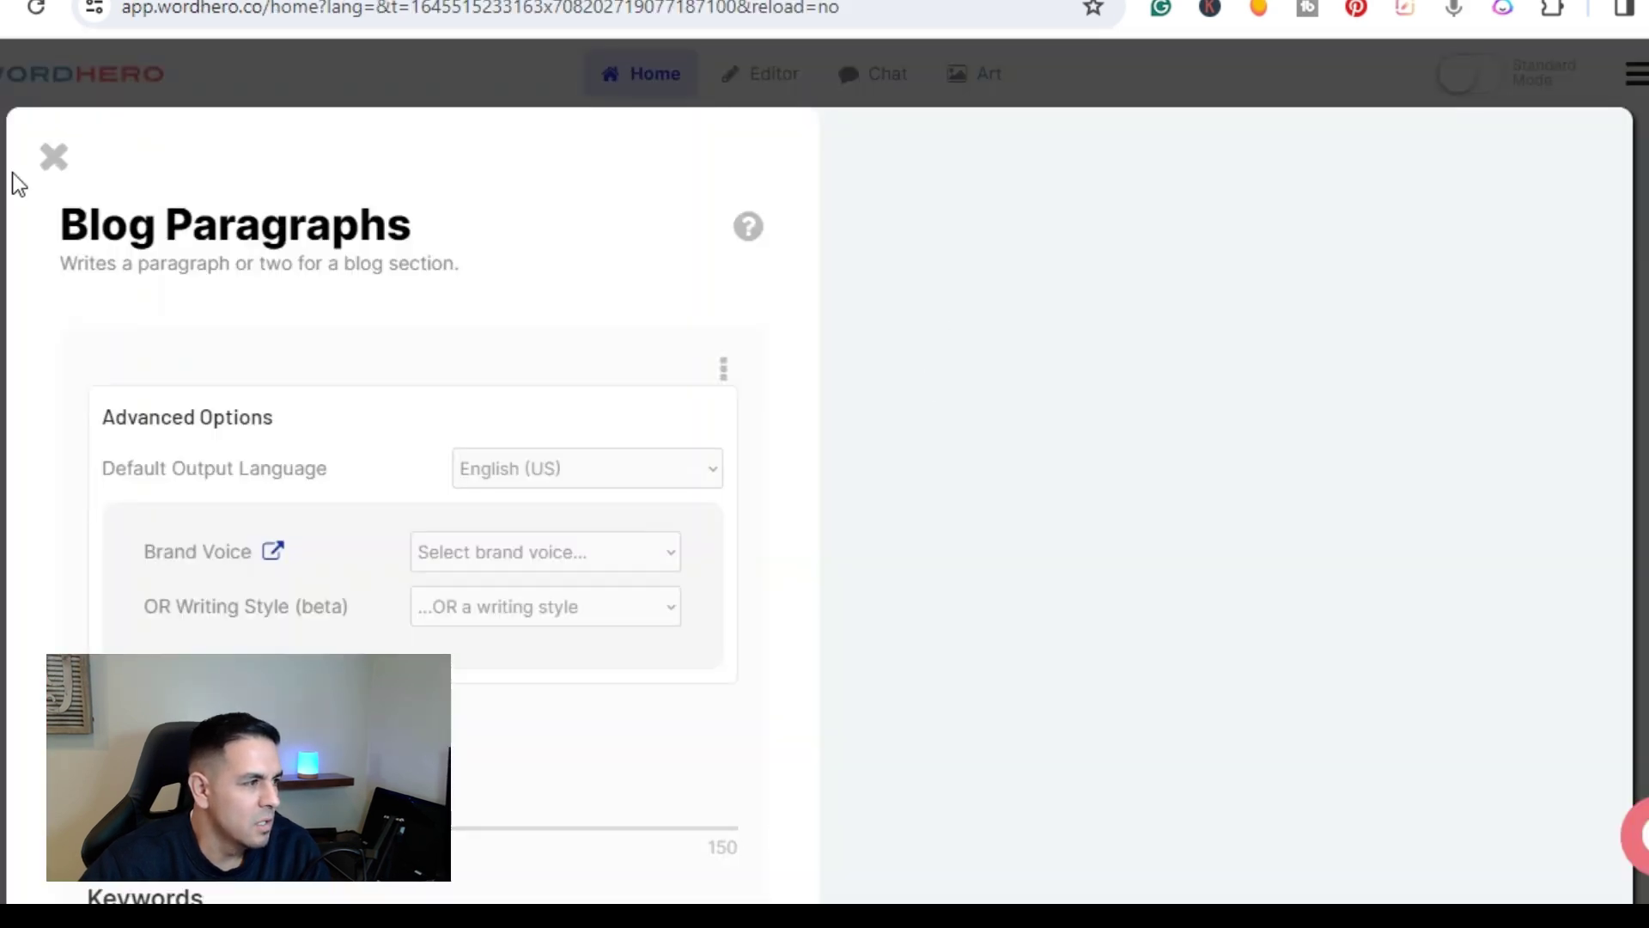
click(34, 180)
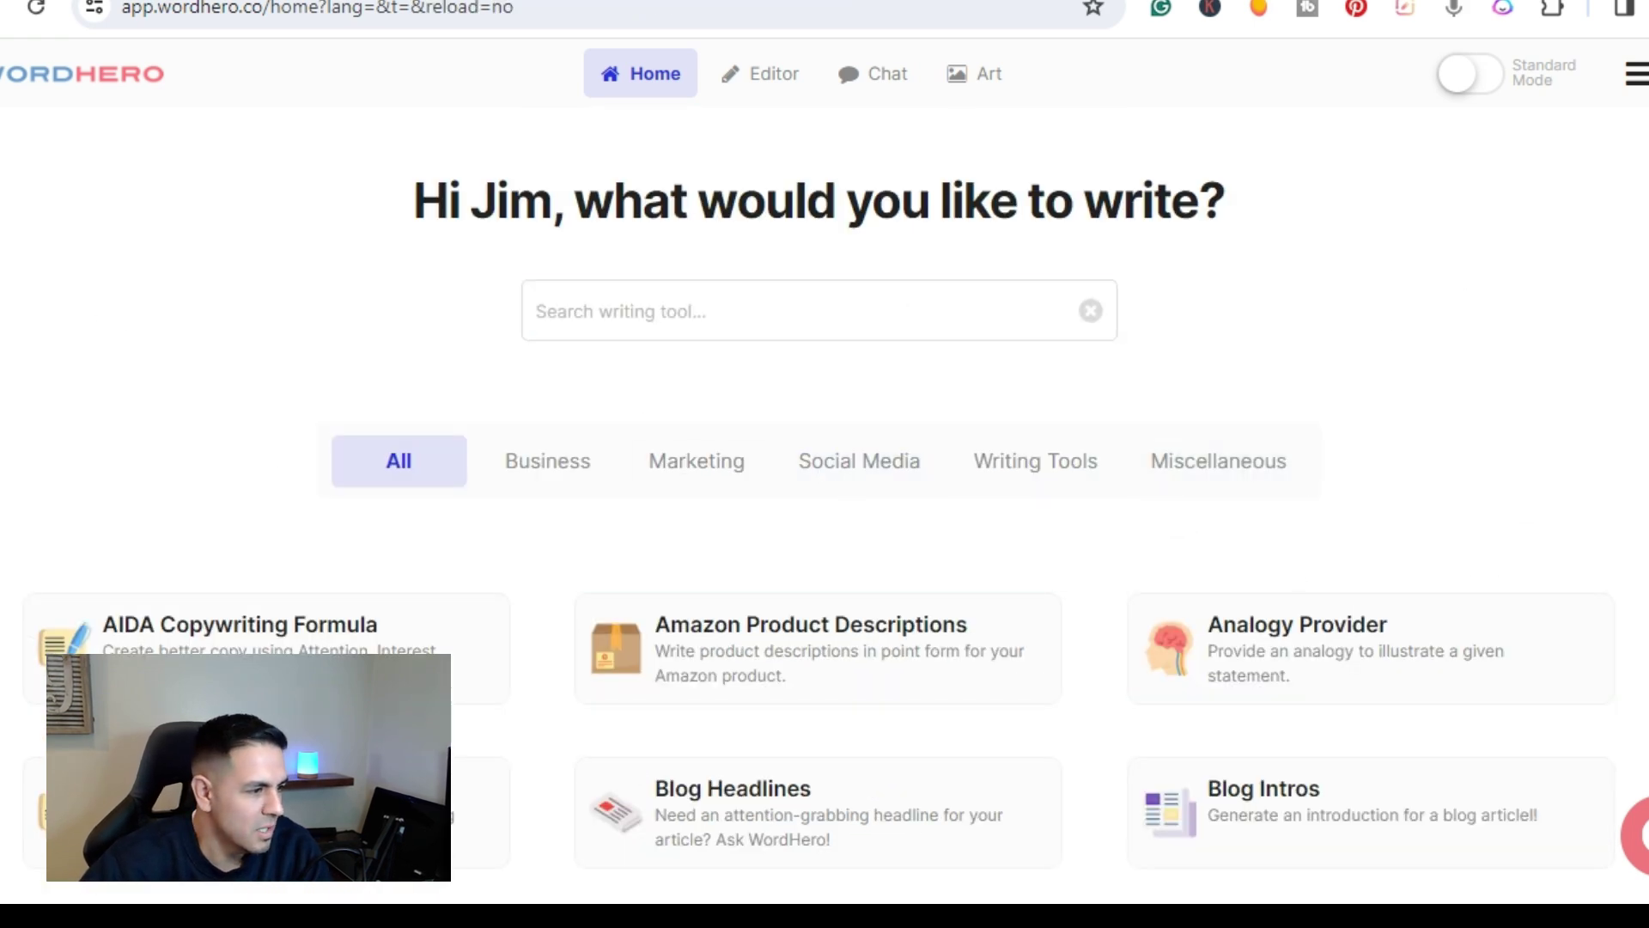
scroll(89, 194, down, 15)
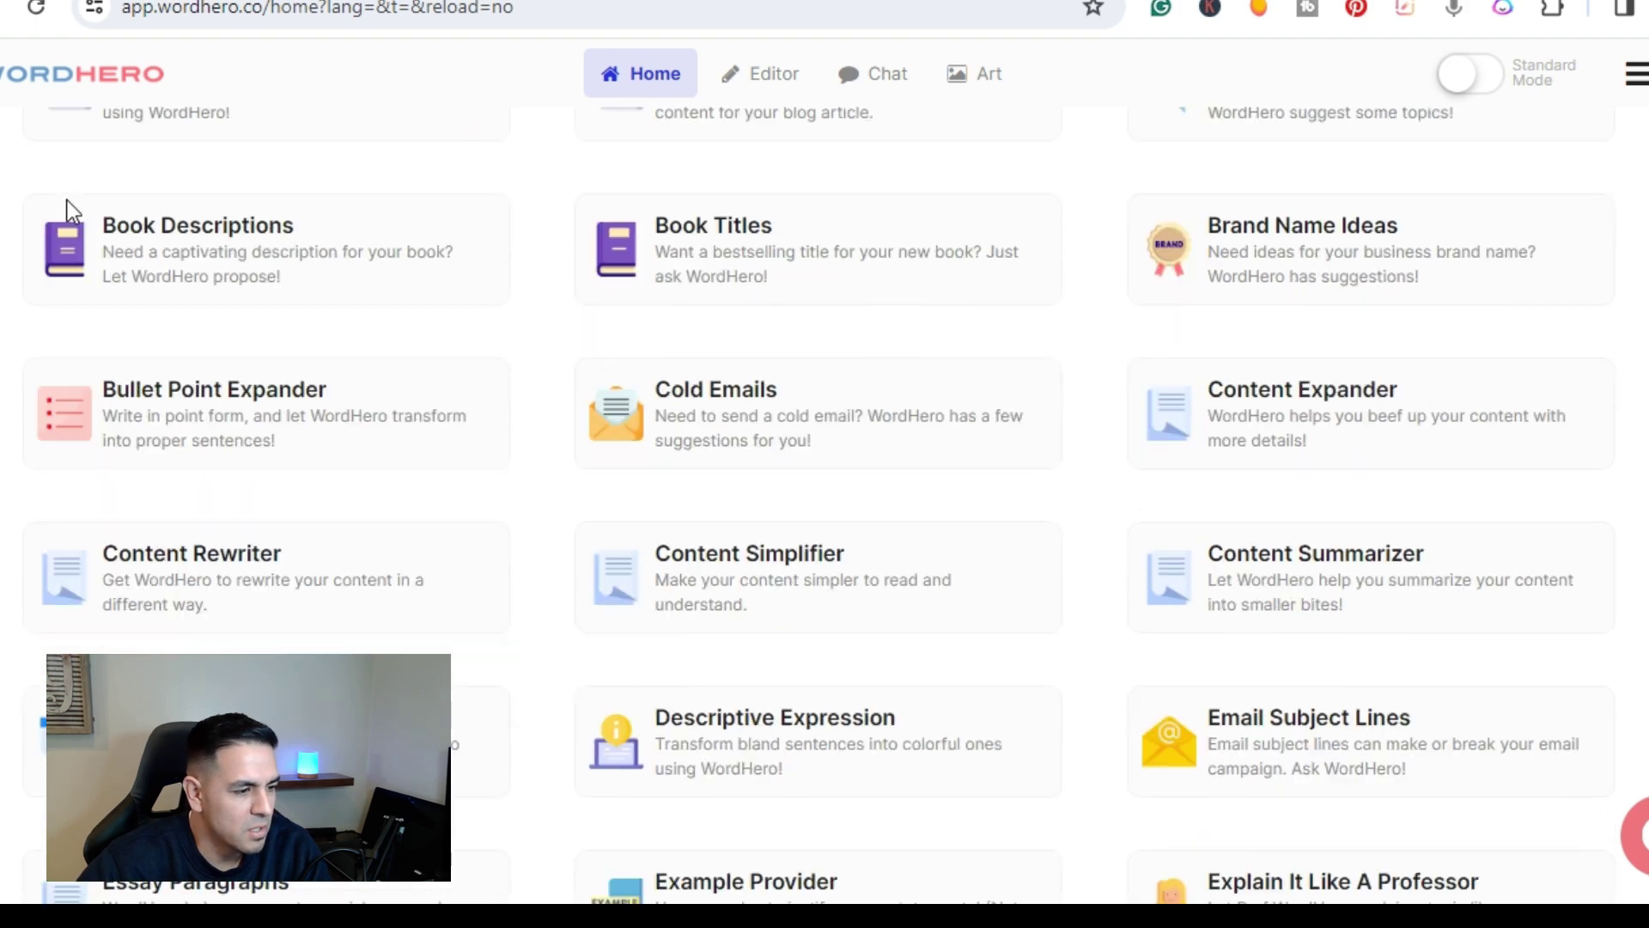
scroll(1233, 471, up, 18)
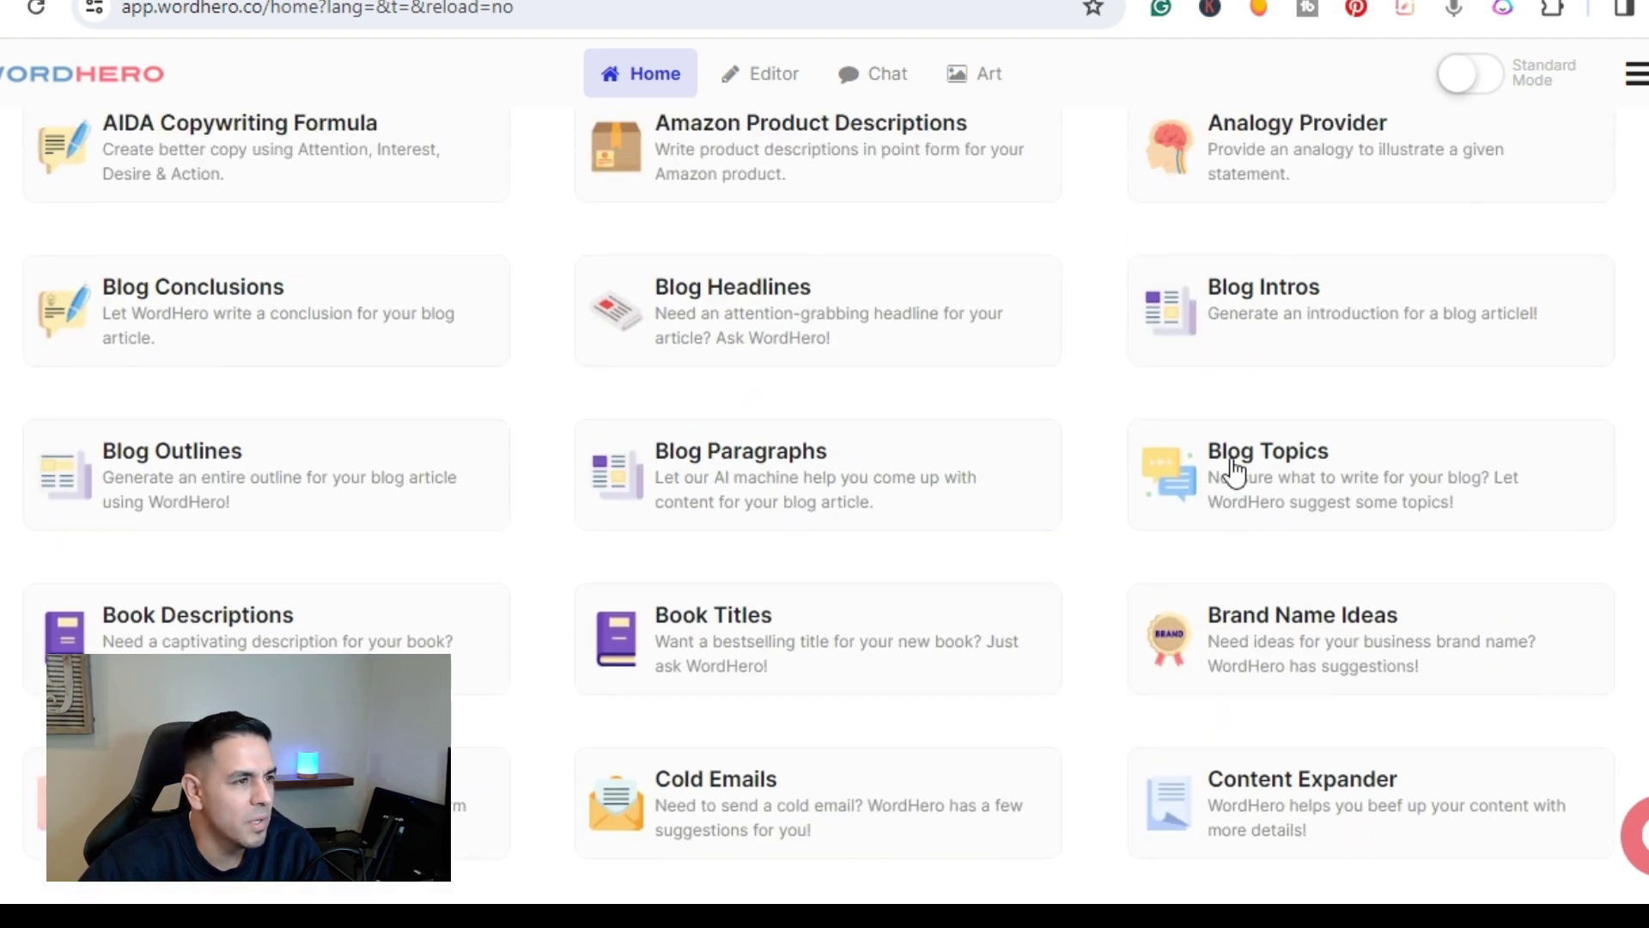
- Browse the Early Priority Access plans, Creator at $49/month and Infinity at $99/month, then return to the top
click(414, 3)
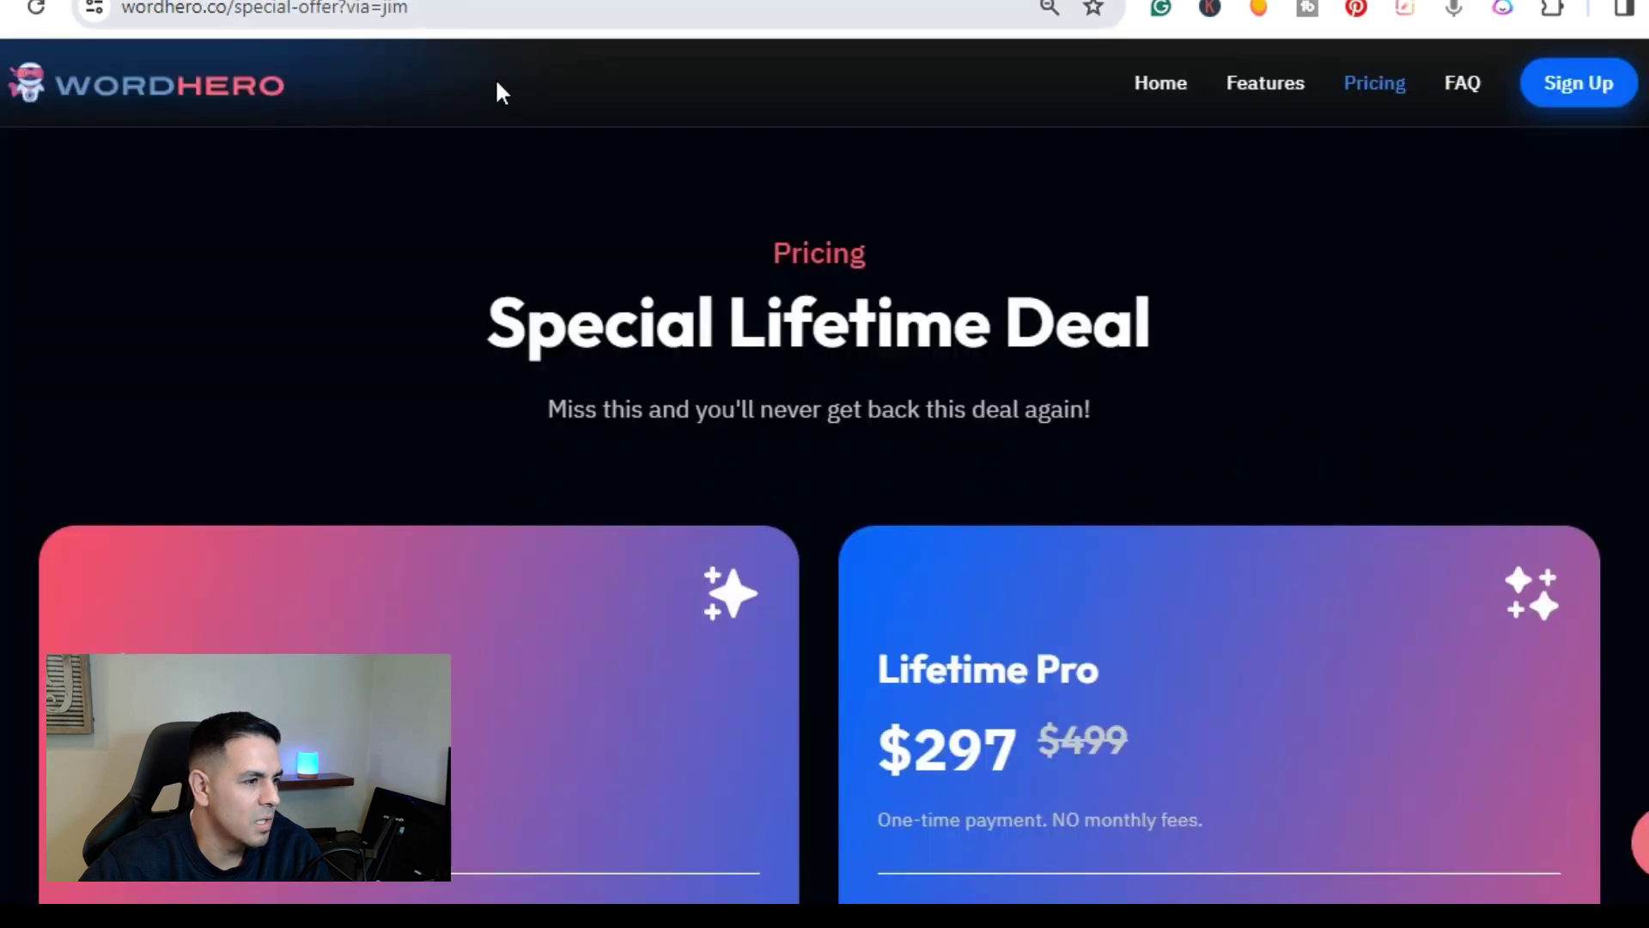
click(331, 3)
scroll(349, 215, down, 6)
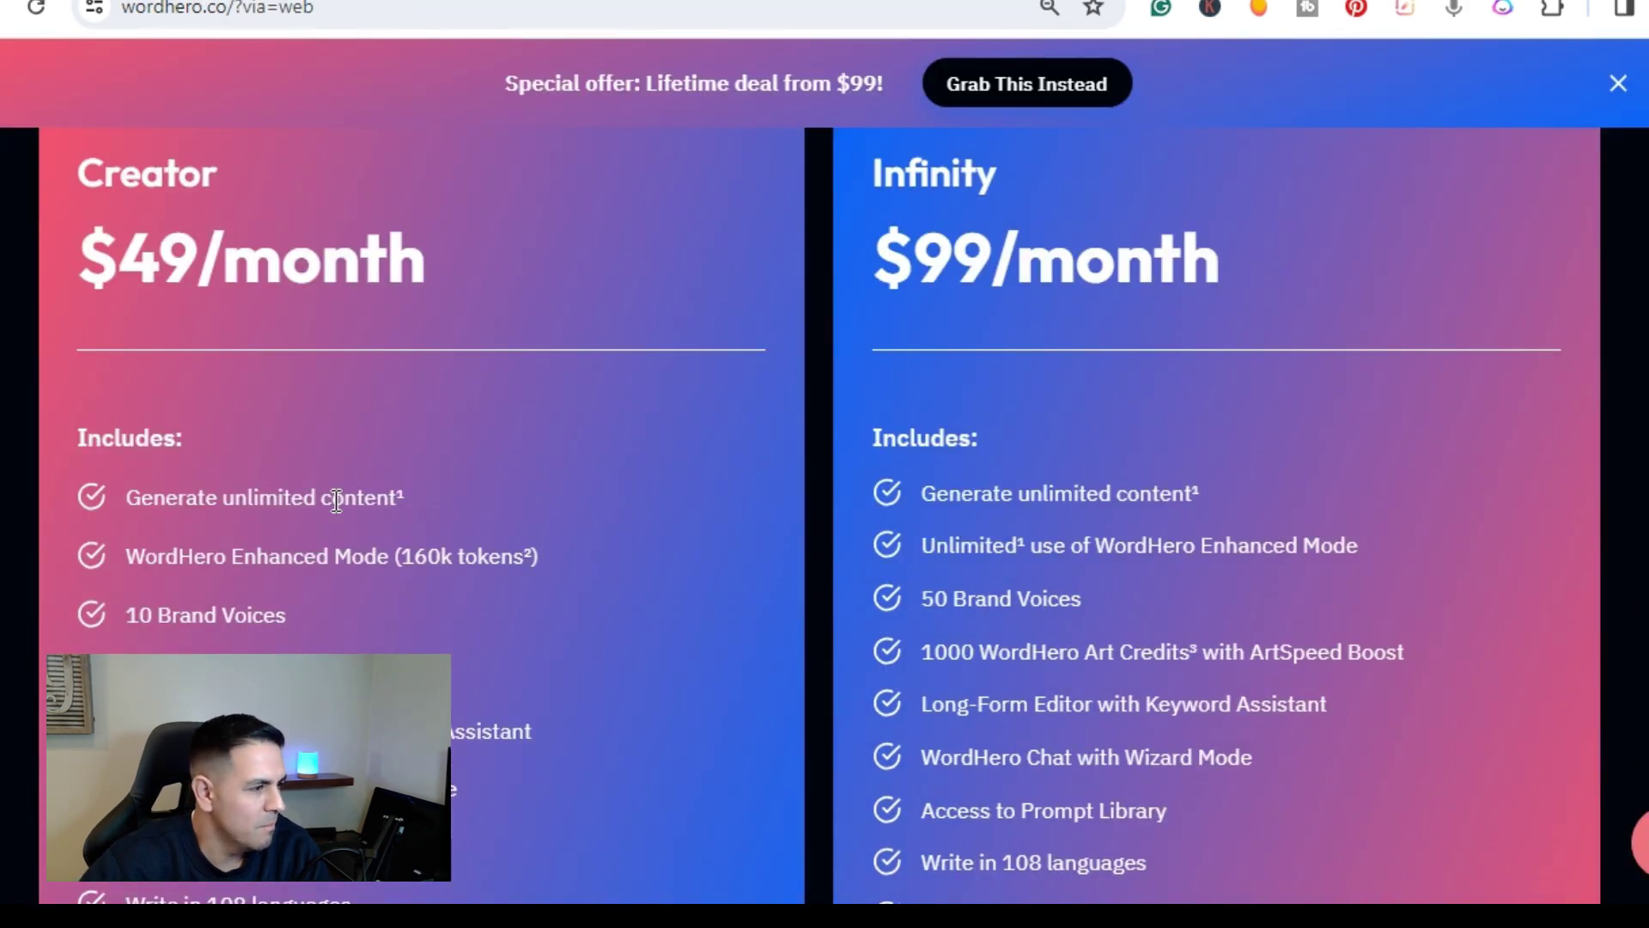
scroll(653, 311, up, 3)
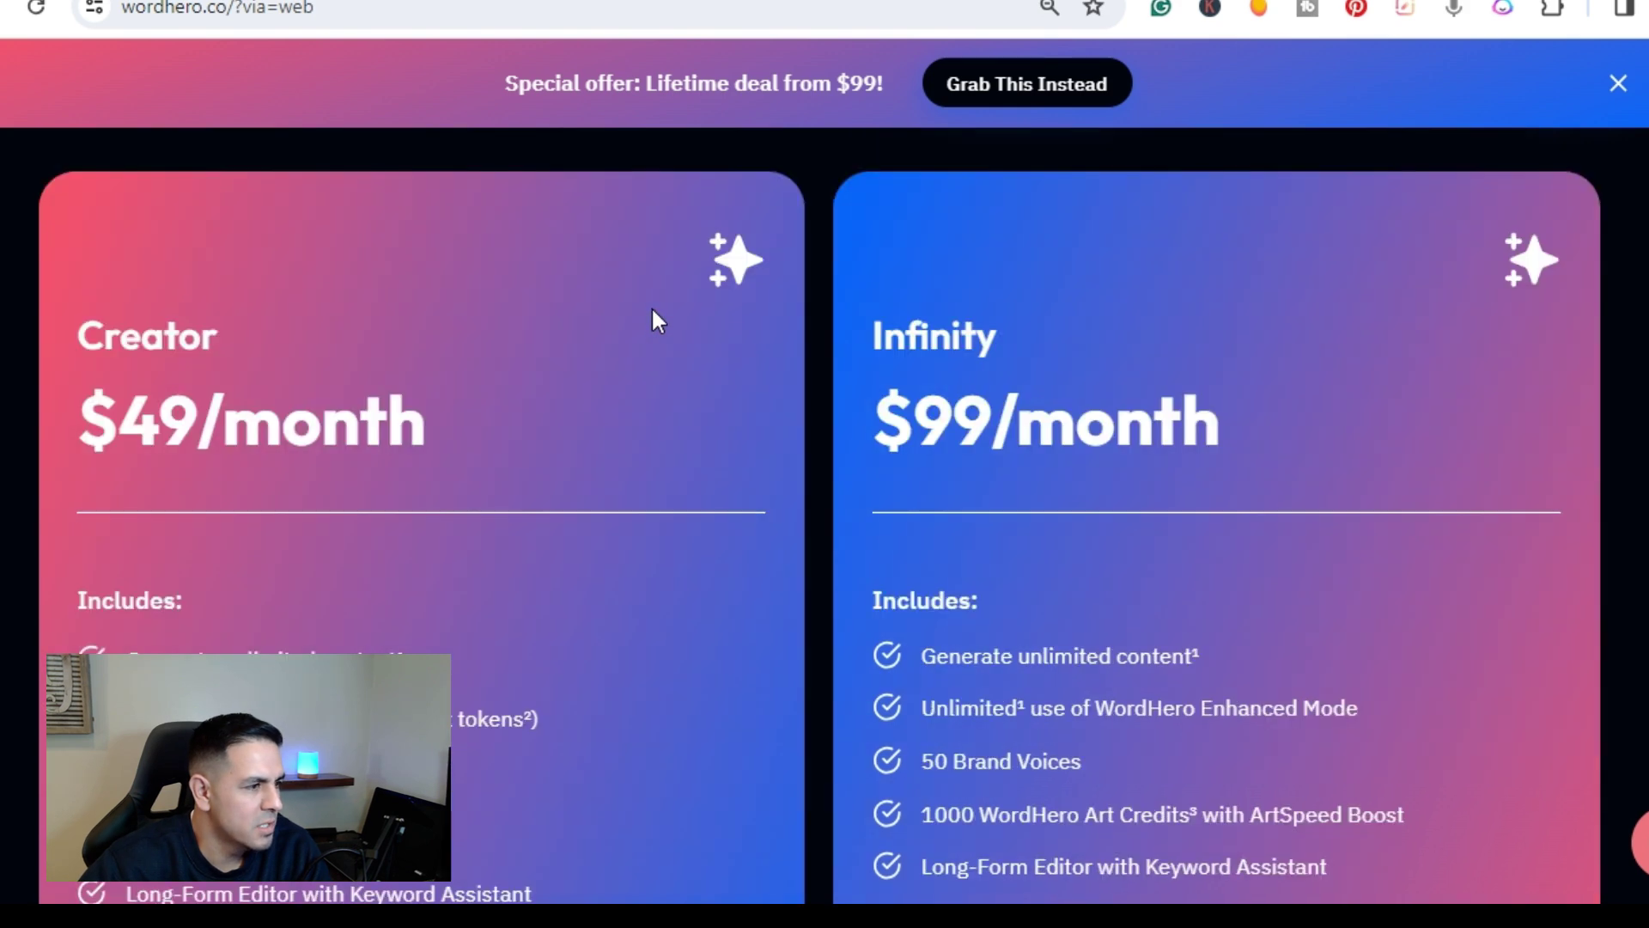
scroll(501, 496, down, 2)
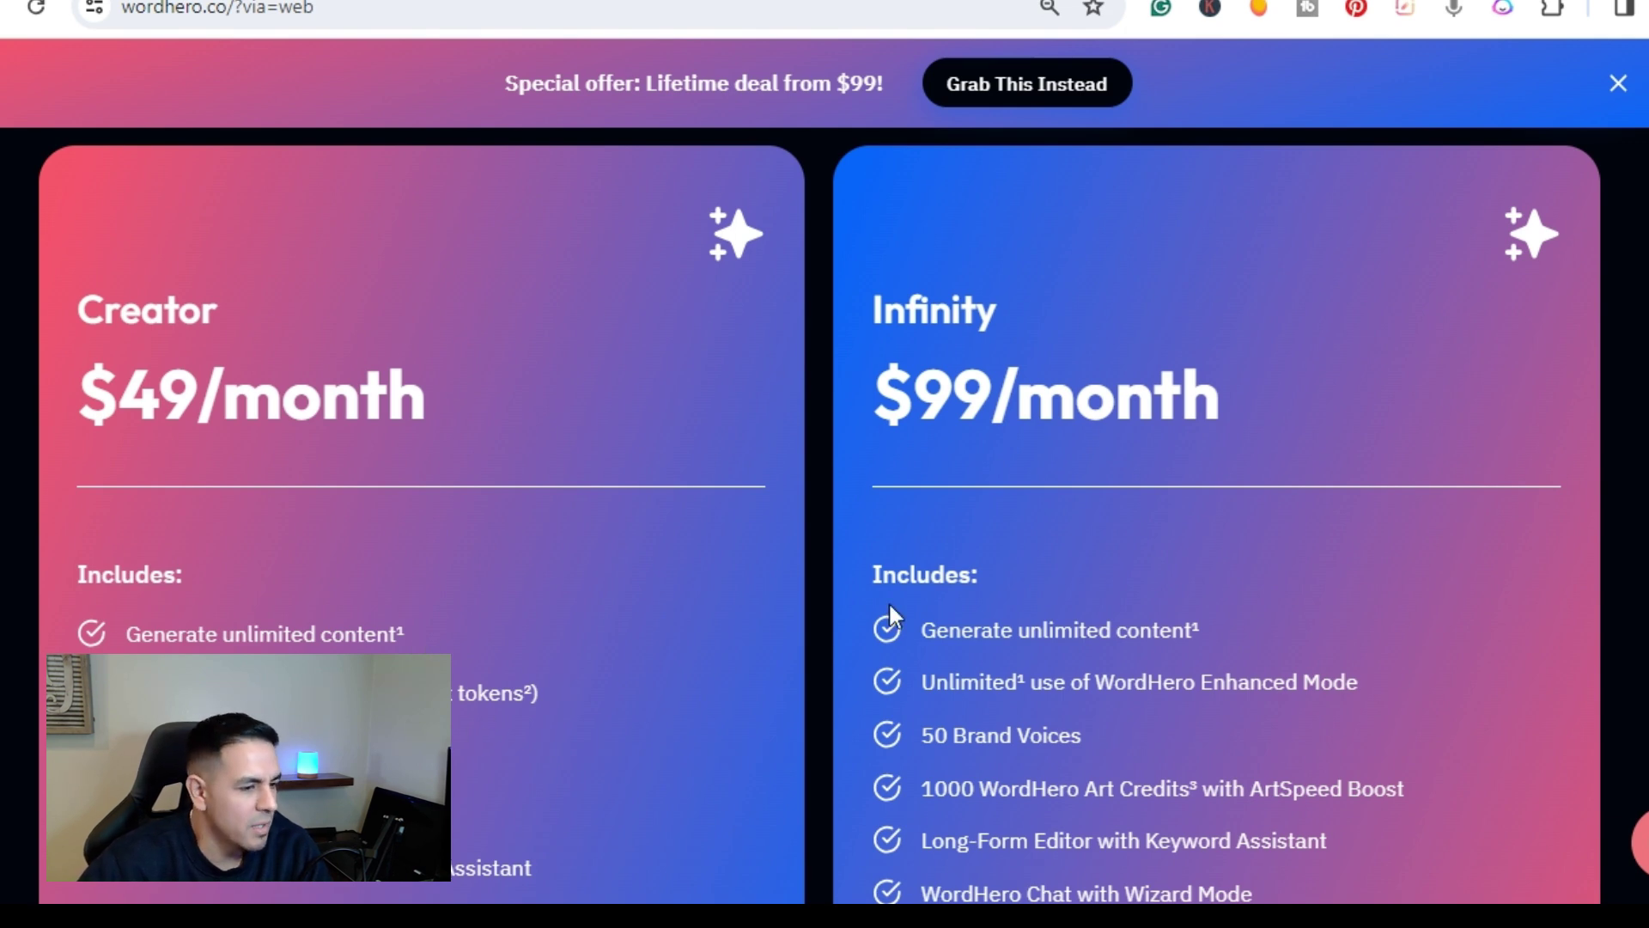
scroll(577, 604, down, 5)
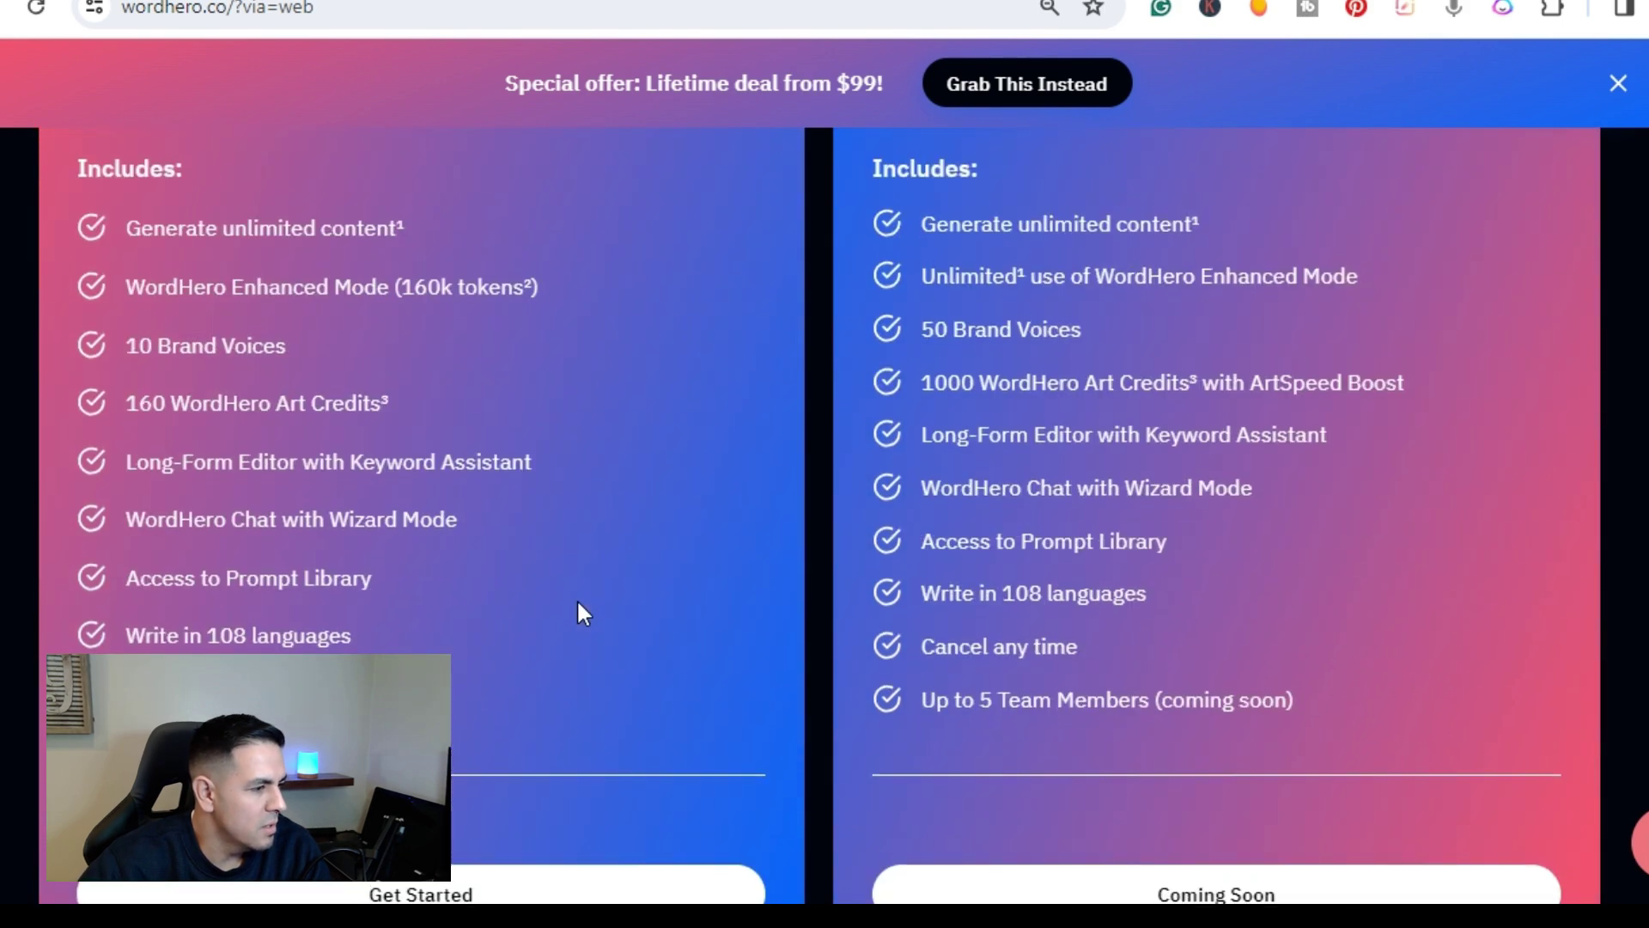
scroll(576, 603, up, 3)
scroll(579, 601, up, 9)
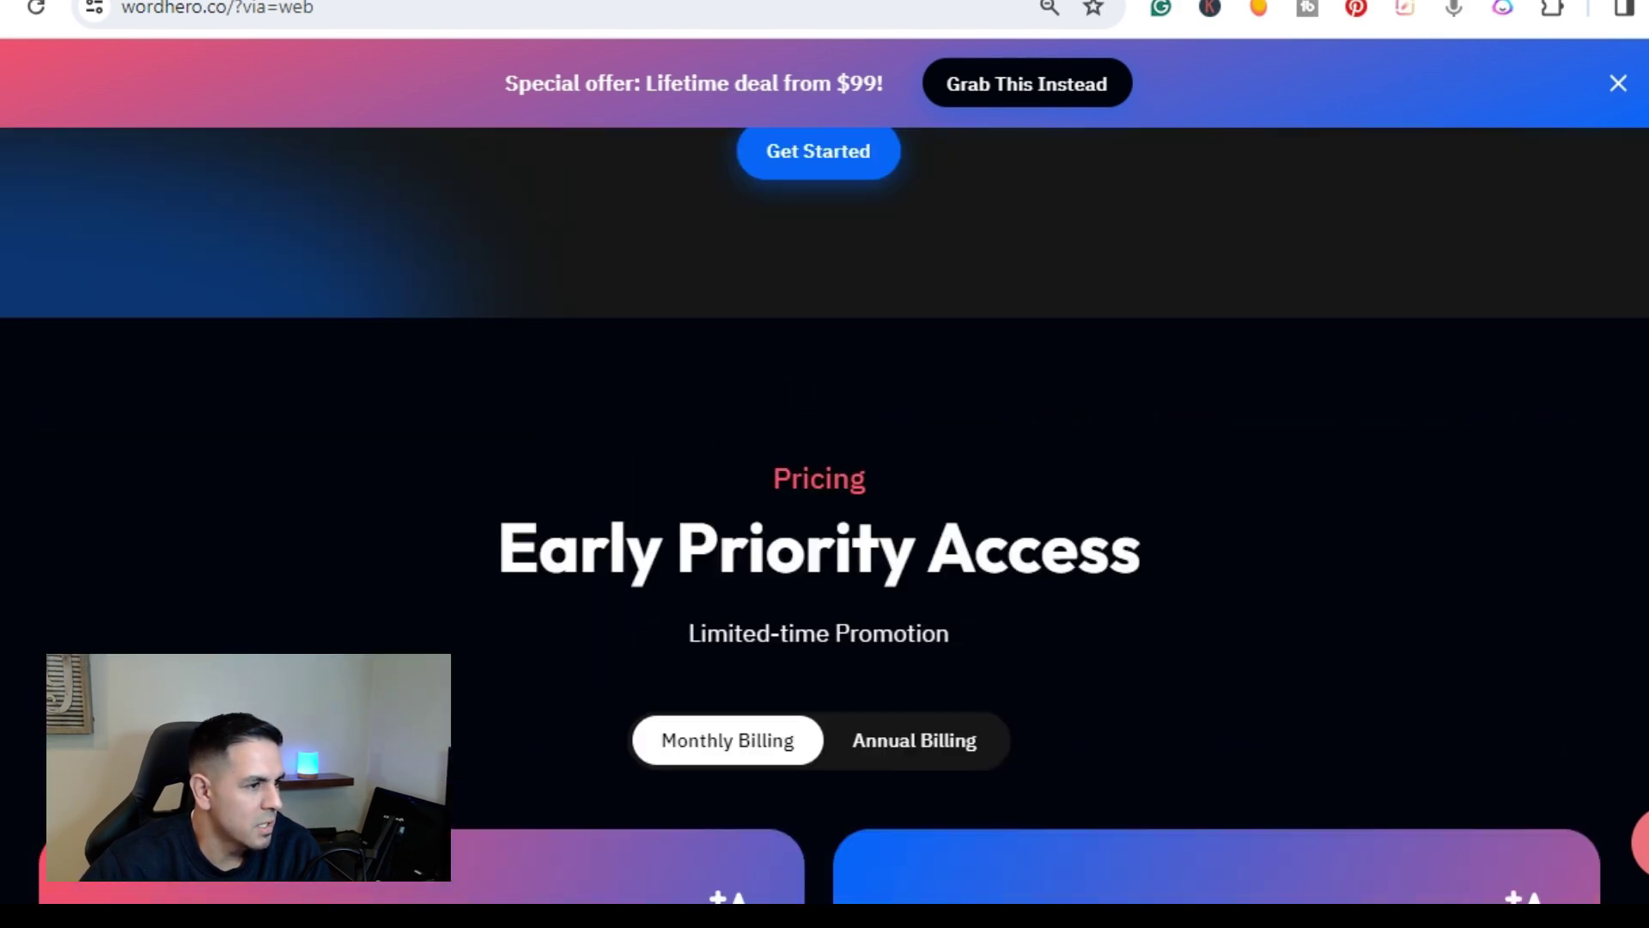
scroll(578, 602, up, 5)
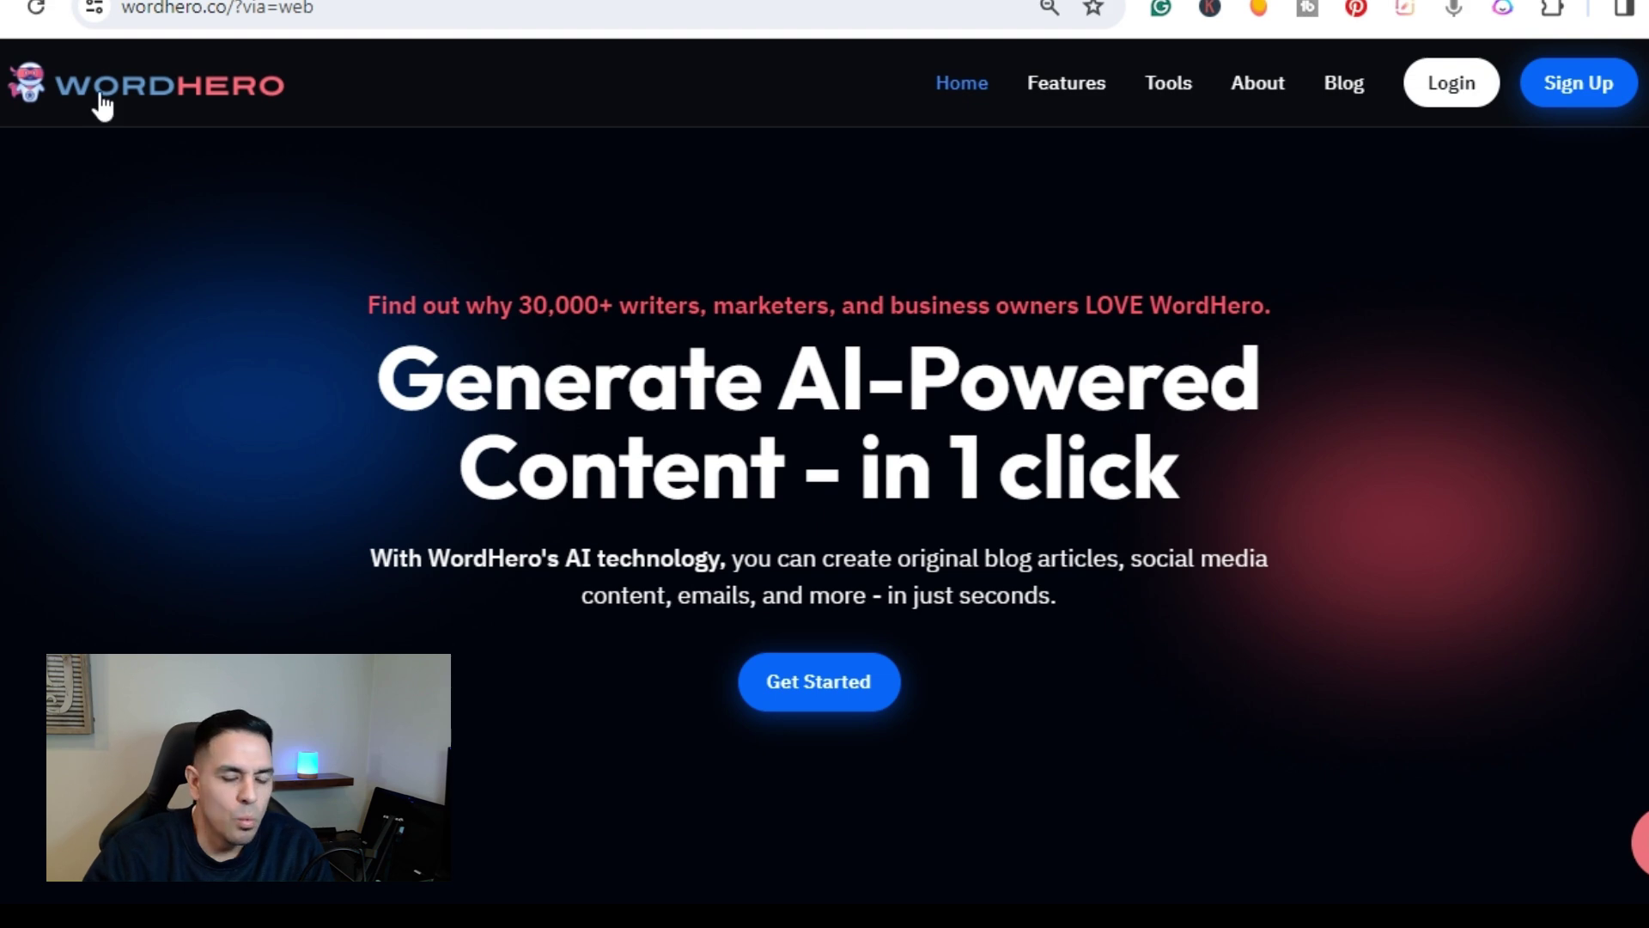